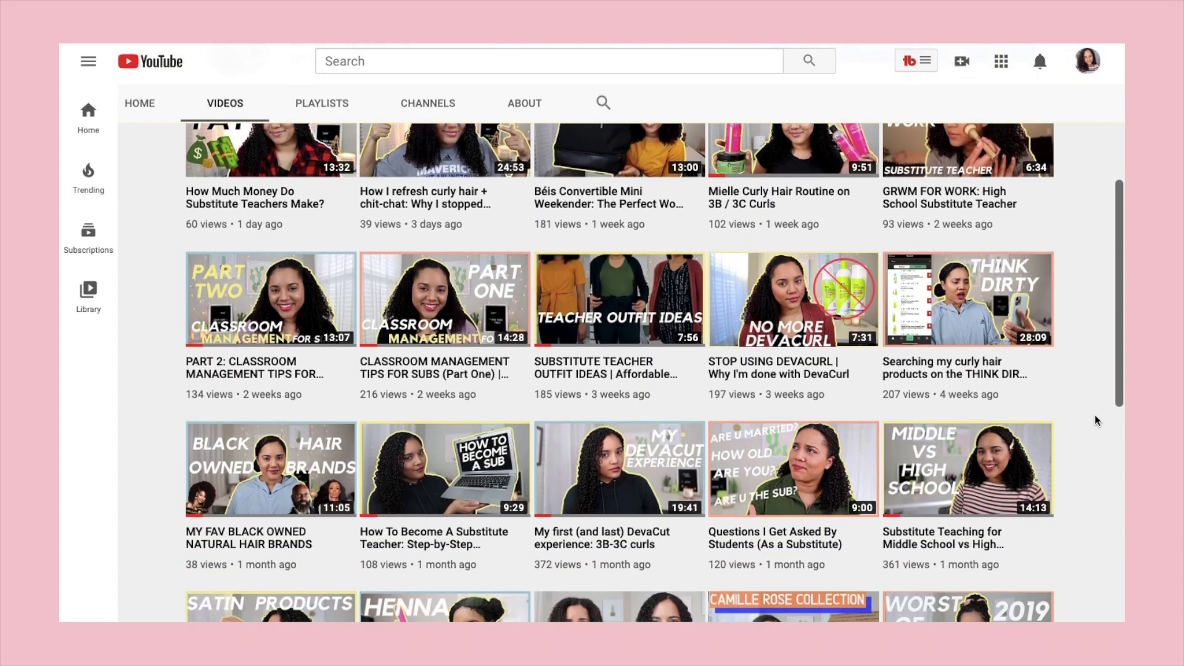
scroll(1097, 420, down, 4)
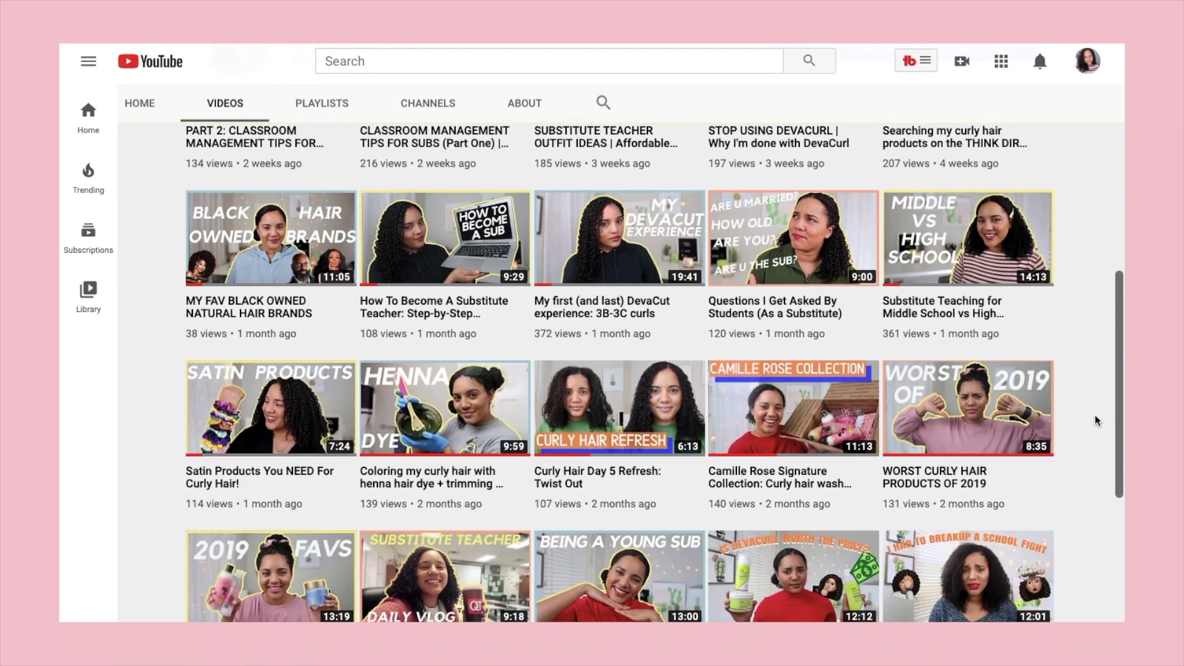
scroll(1097, 420, down, 3)
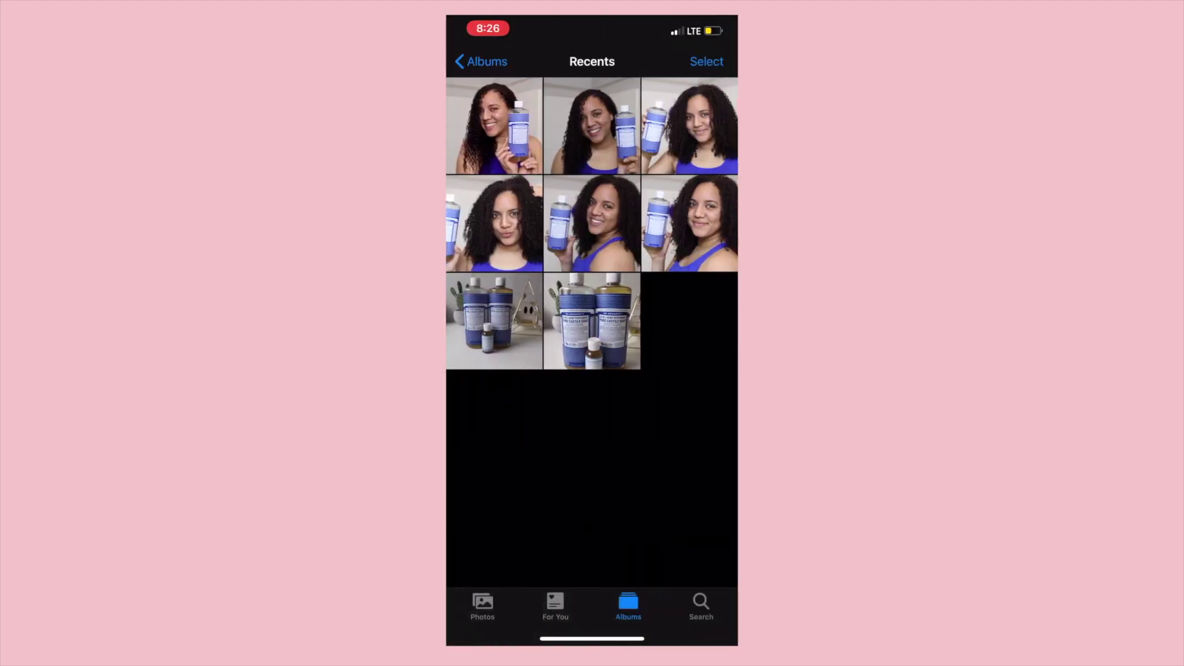
Look through the photos in the Recents album and mark the first portrait with the soap bottle as a favorite
scroll(591, 241, up, 1)
click(494, 126)
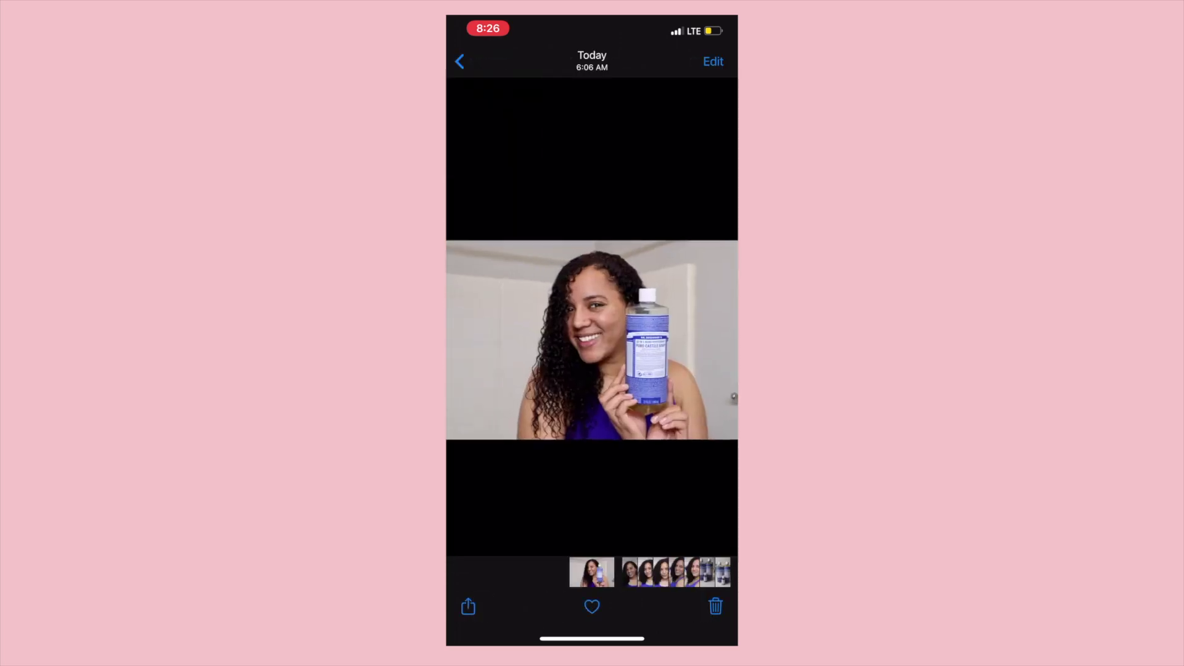
scroll(591, 330, right, 3)
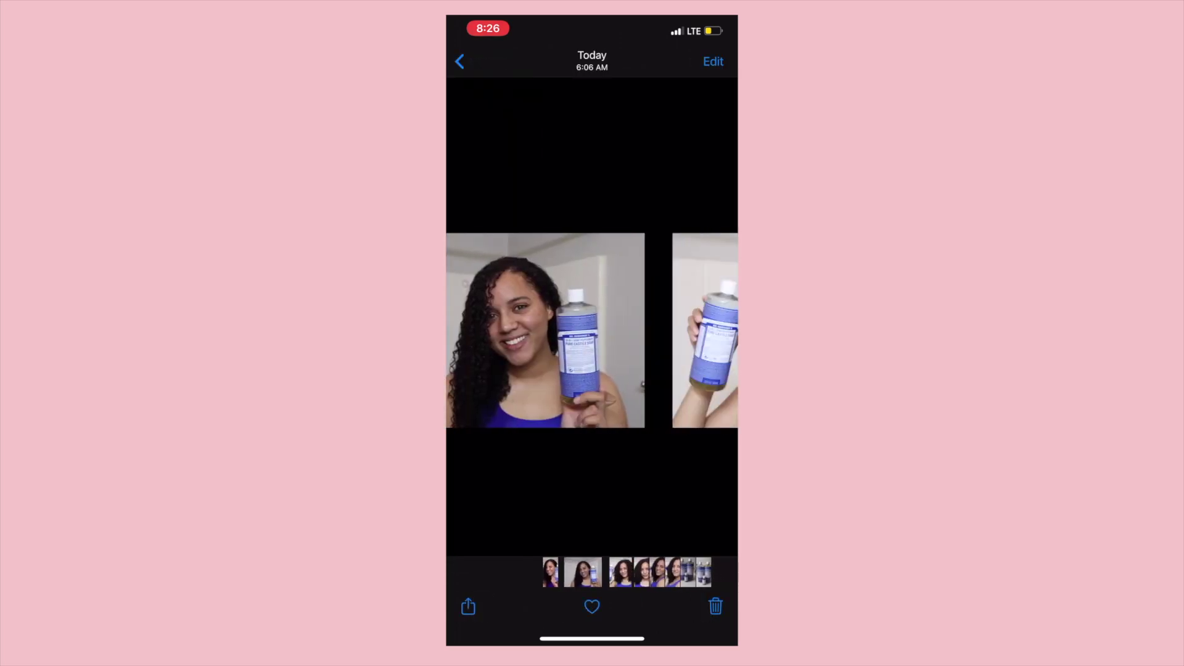
scroll(591, 330, right, 4)
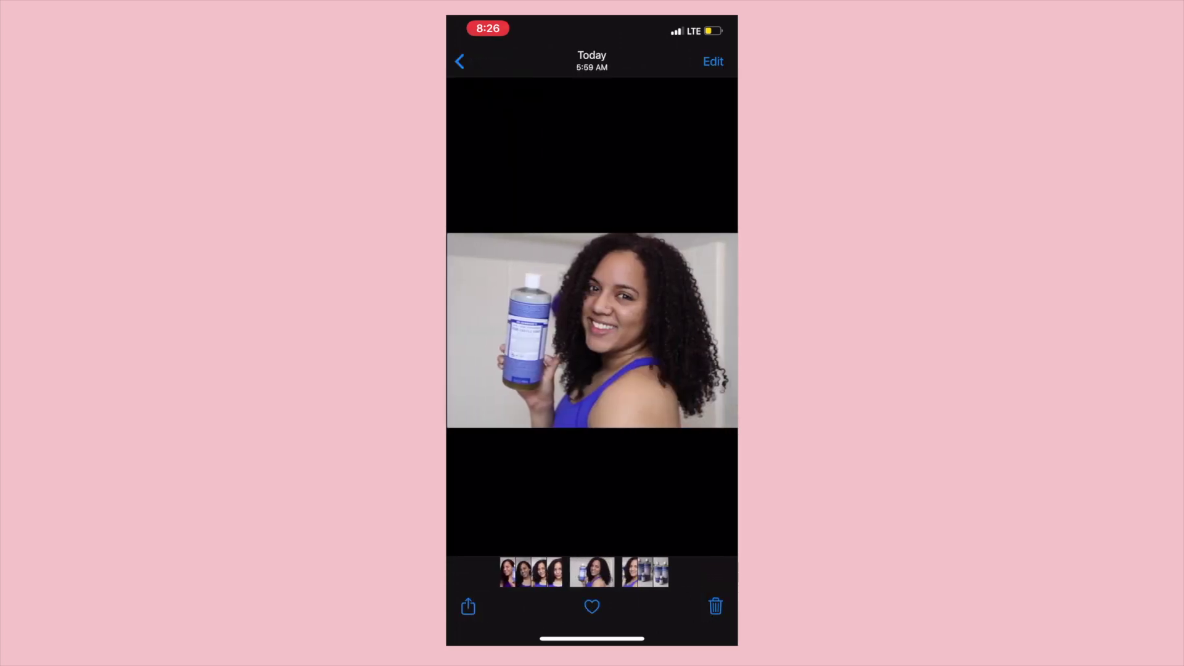
scroll(592, 330, right, 1)
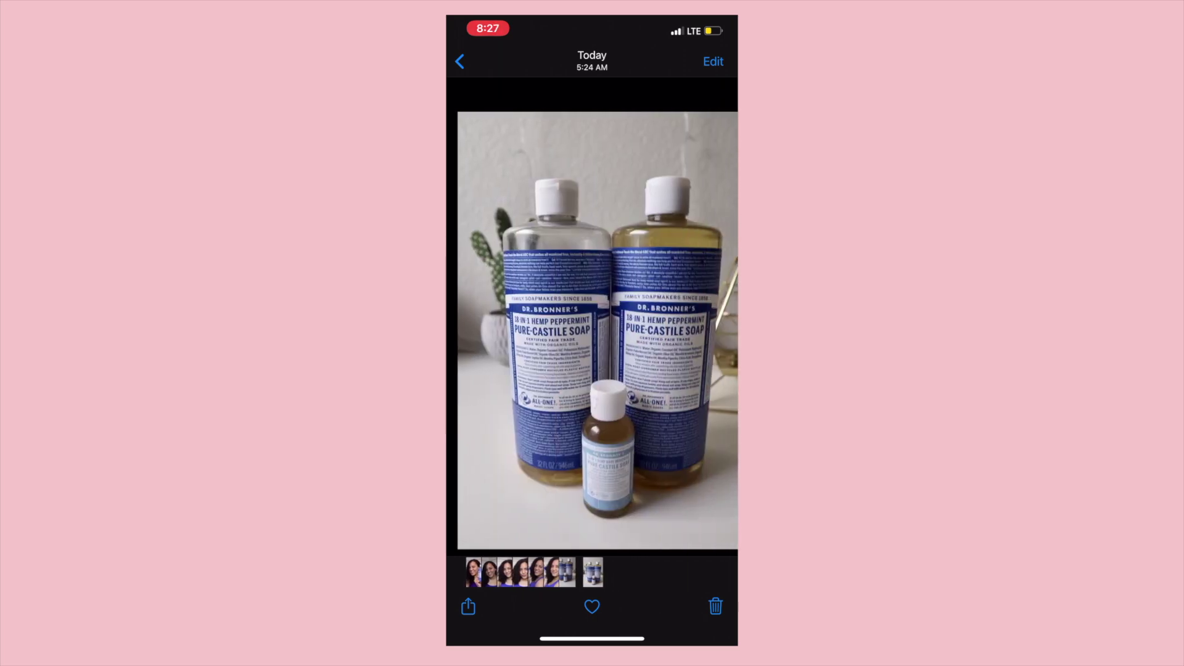
click(459, 61)
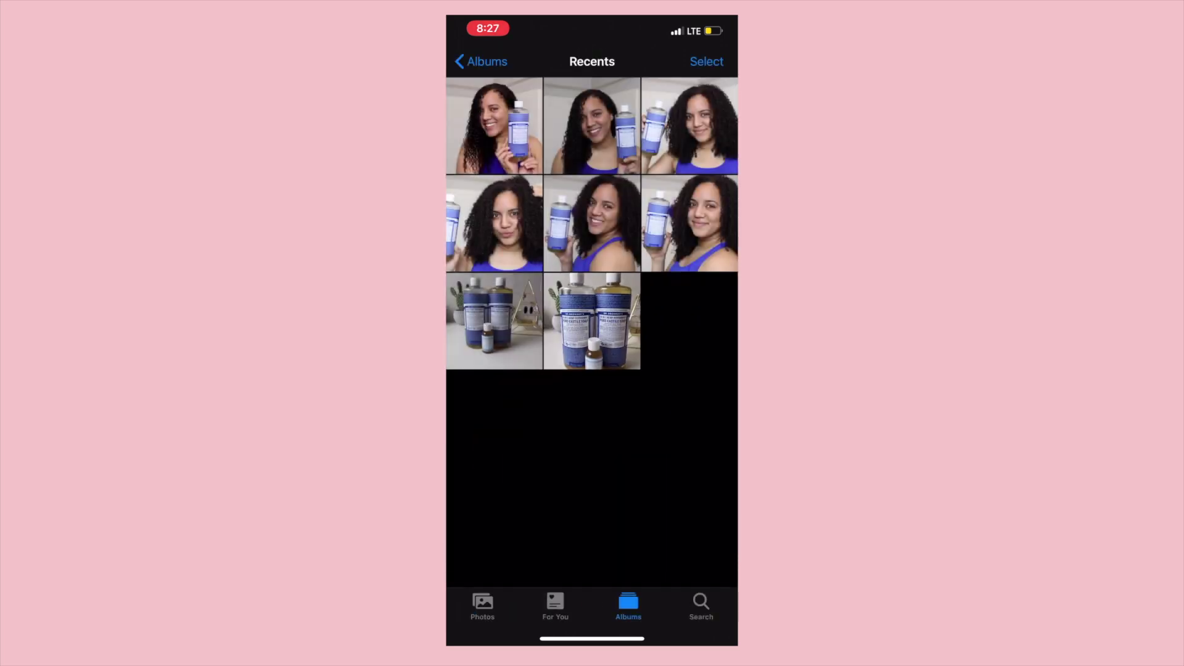
click(494, 125)
click(591, 607)
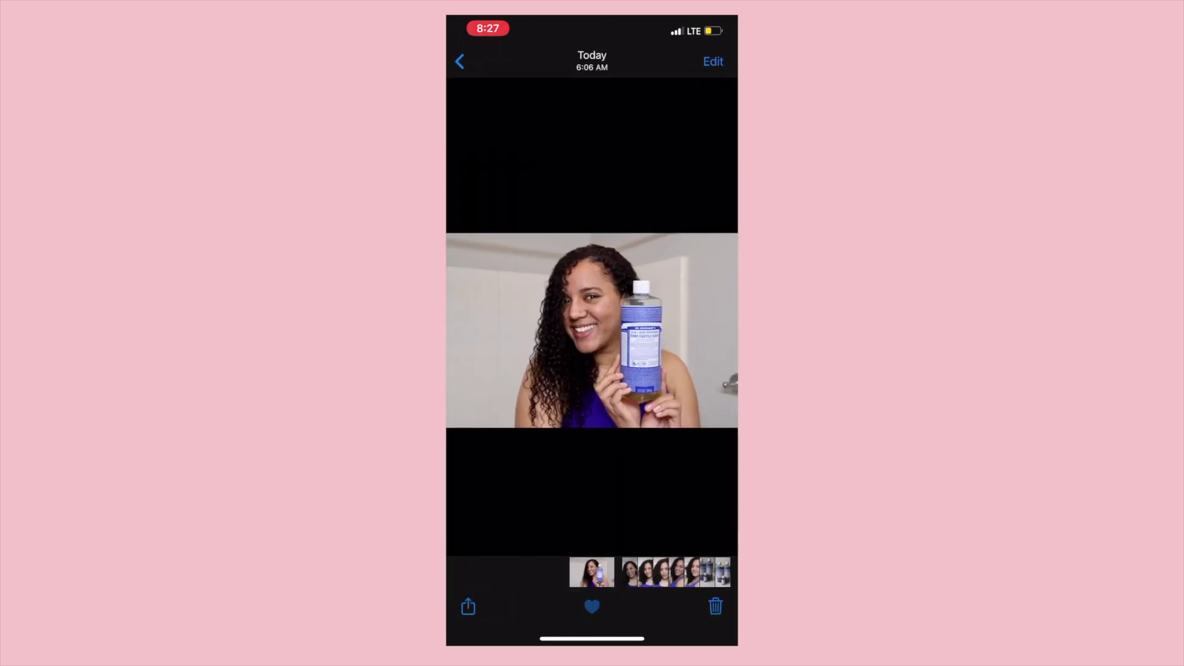
Switch to Facetune and open the favorited portrait from the Favorites album
drag(592, 639, 592, 431)
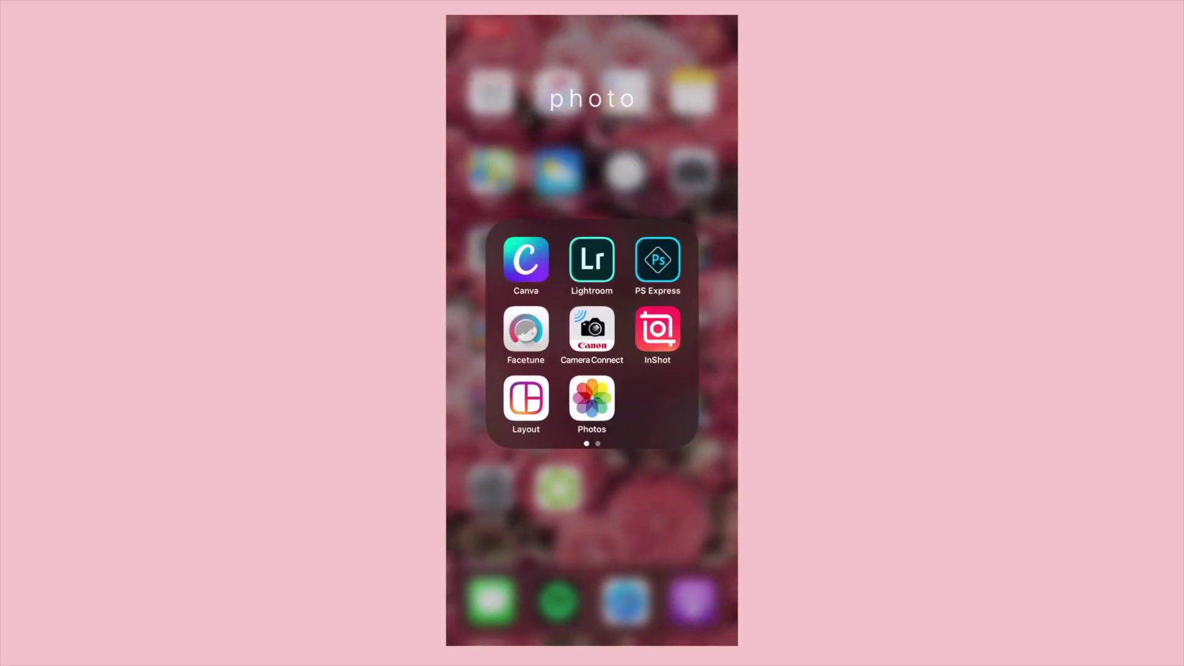
click(525, 328)
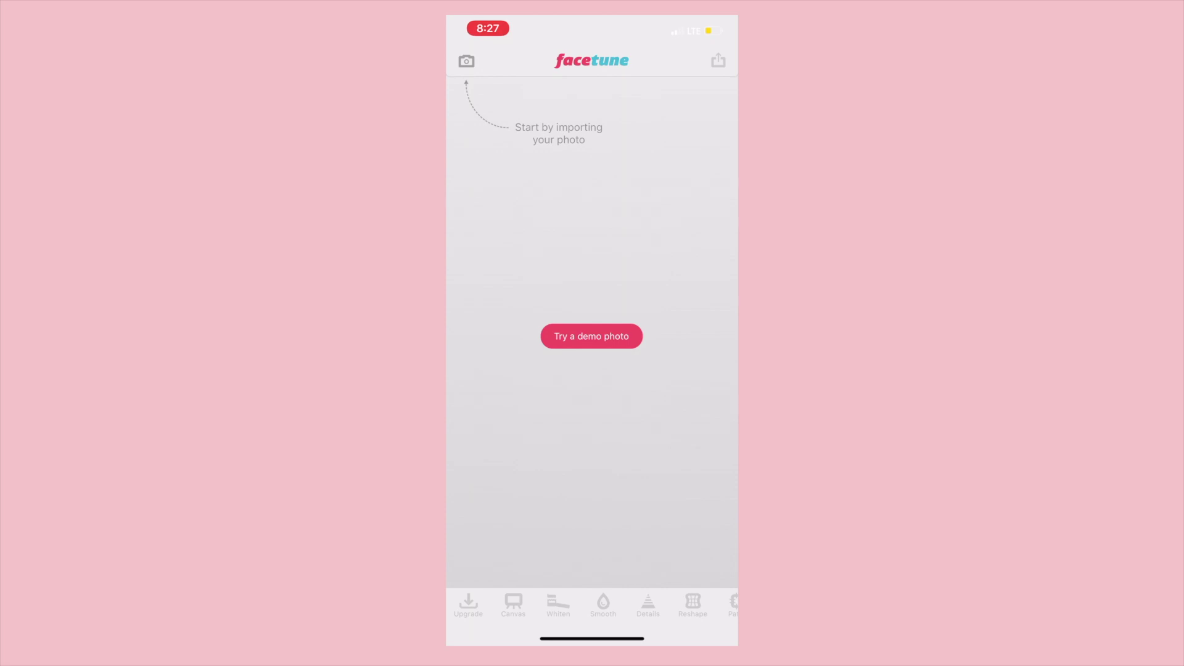
click(466, 61)
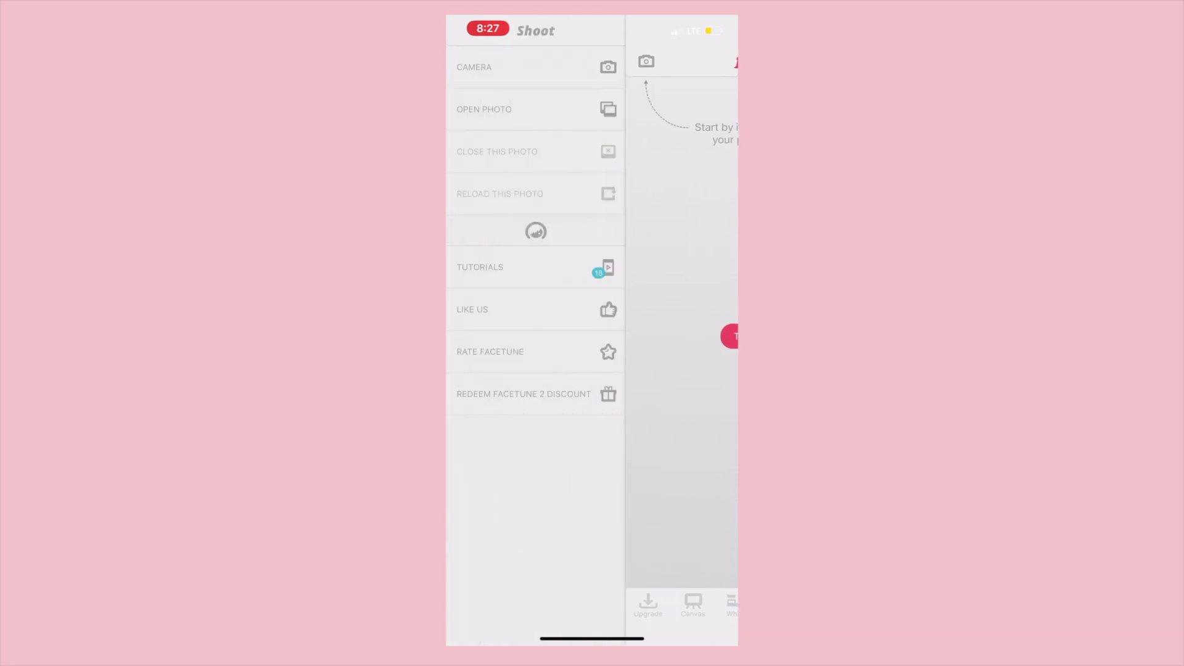
click(484, 110)
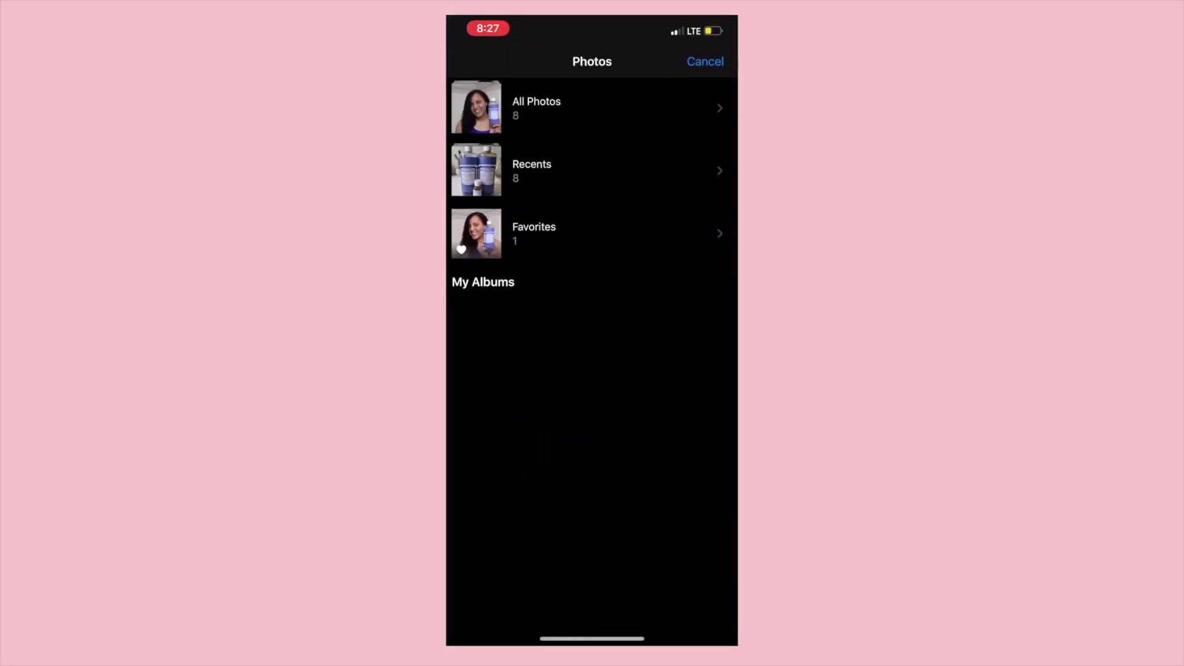
click(534, 233)
click(497, 124)
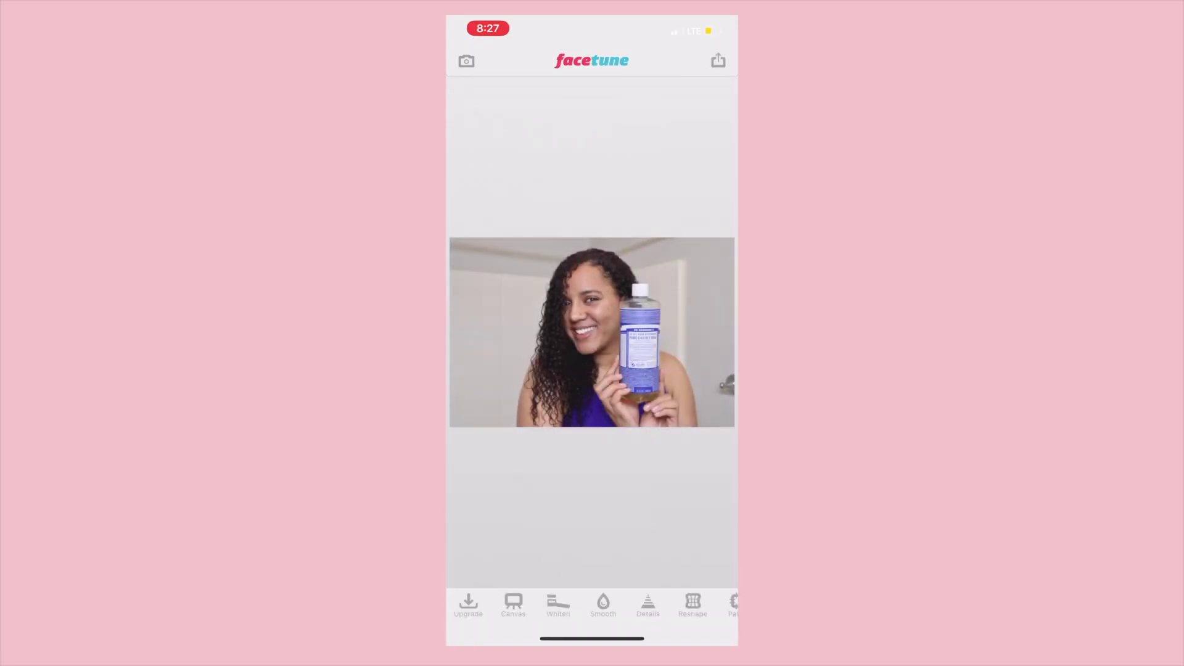
Smooth the skin on the woman's face with the Smooth tool and apply the edit
click(603, 605)
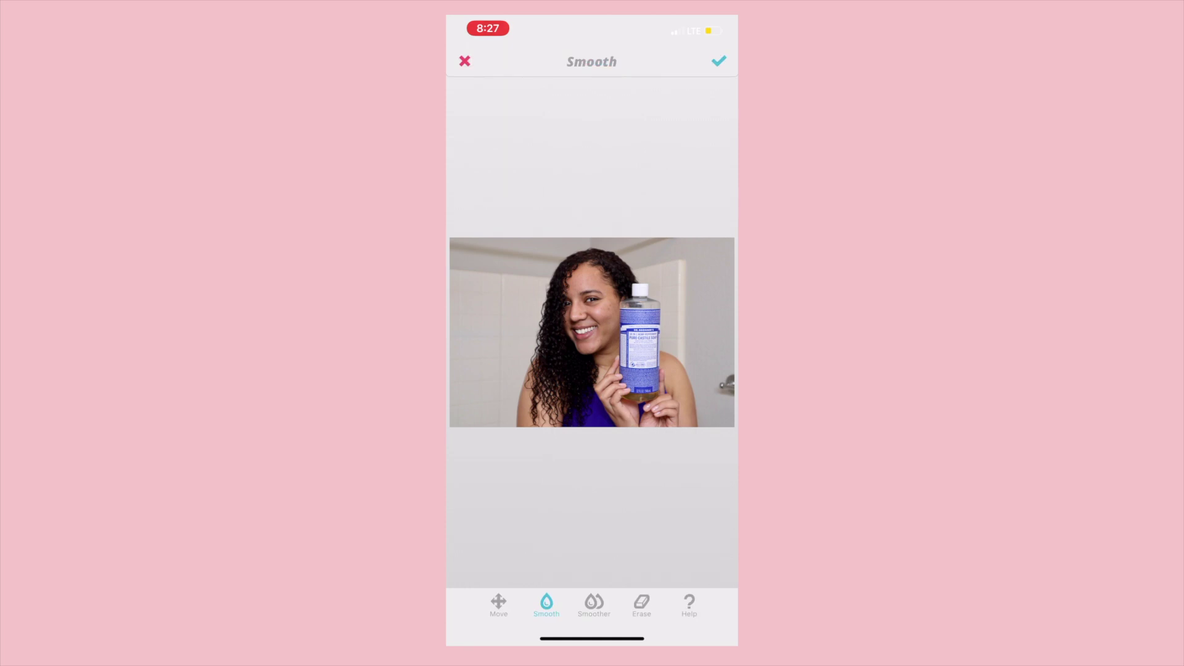
scroll(607, 310, up, 6)
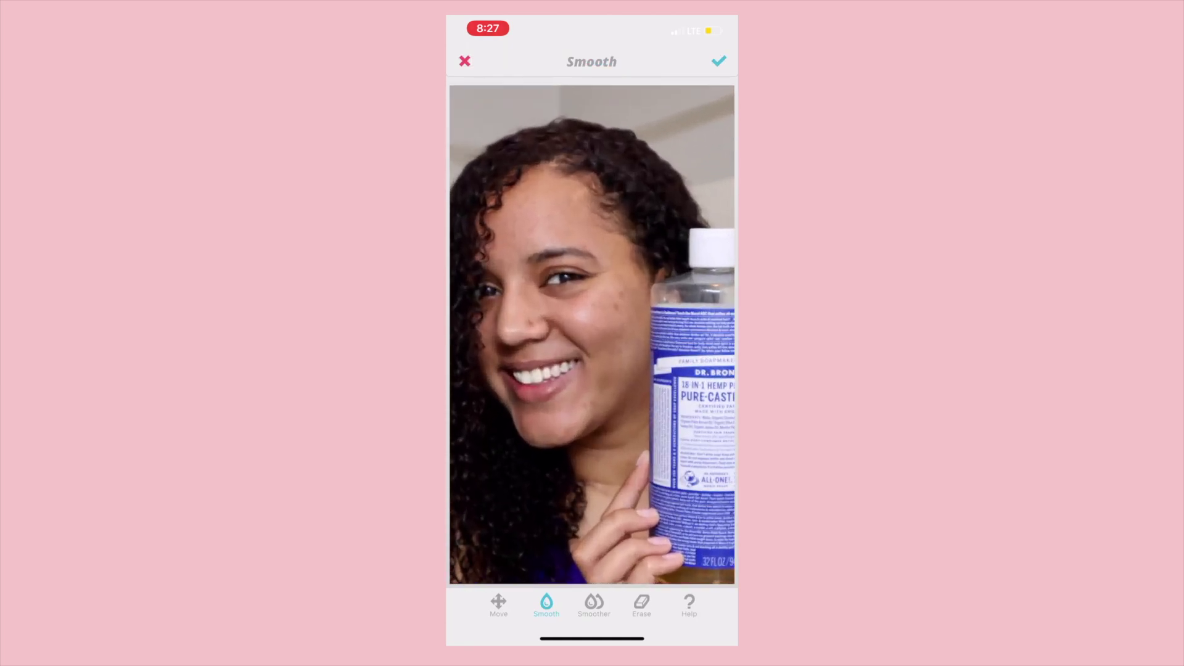
scroll(592, 332, up, 1)
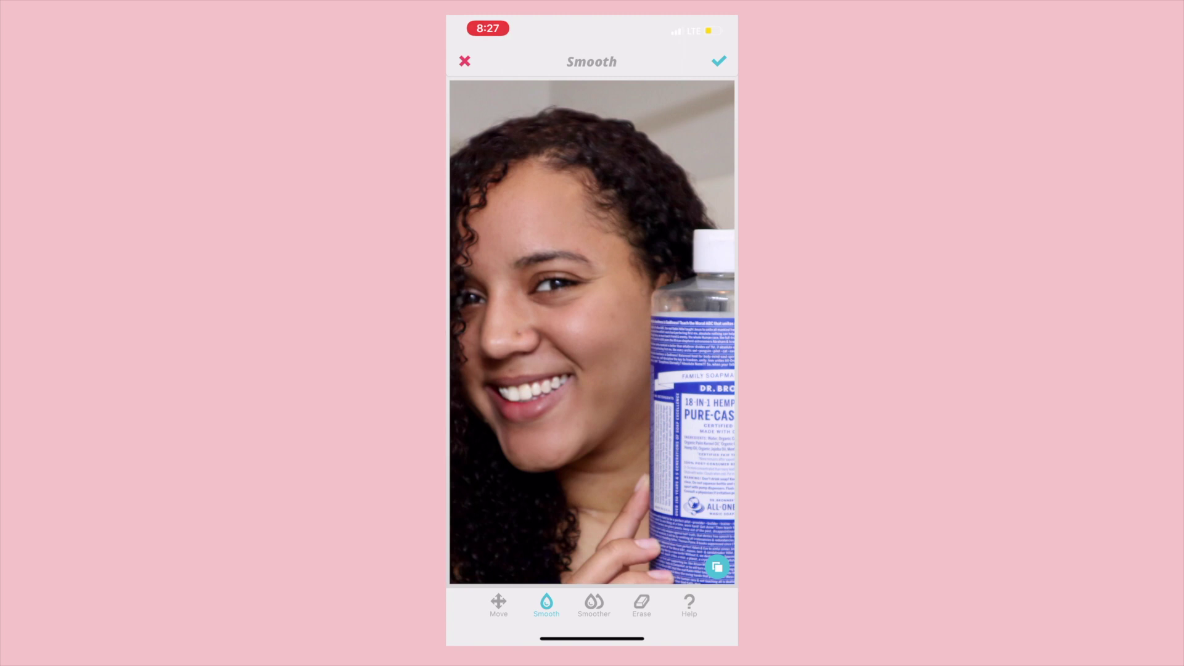
scroll(592, 333, down, 5)
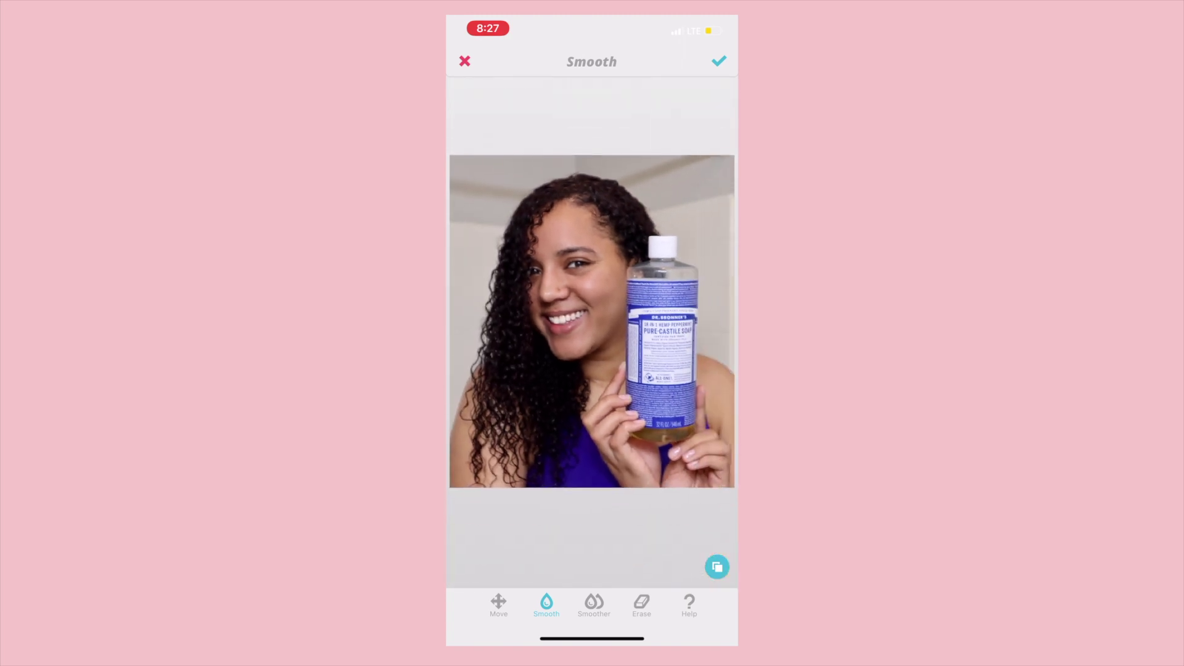
scroll(592, 321, down, 2)
click(719, 60)
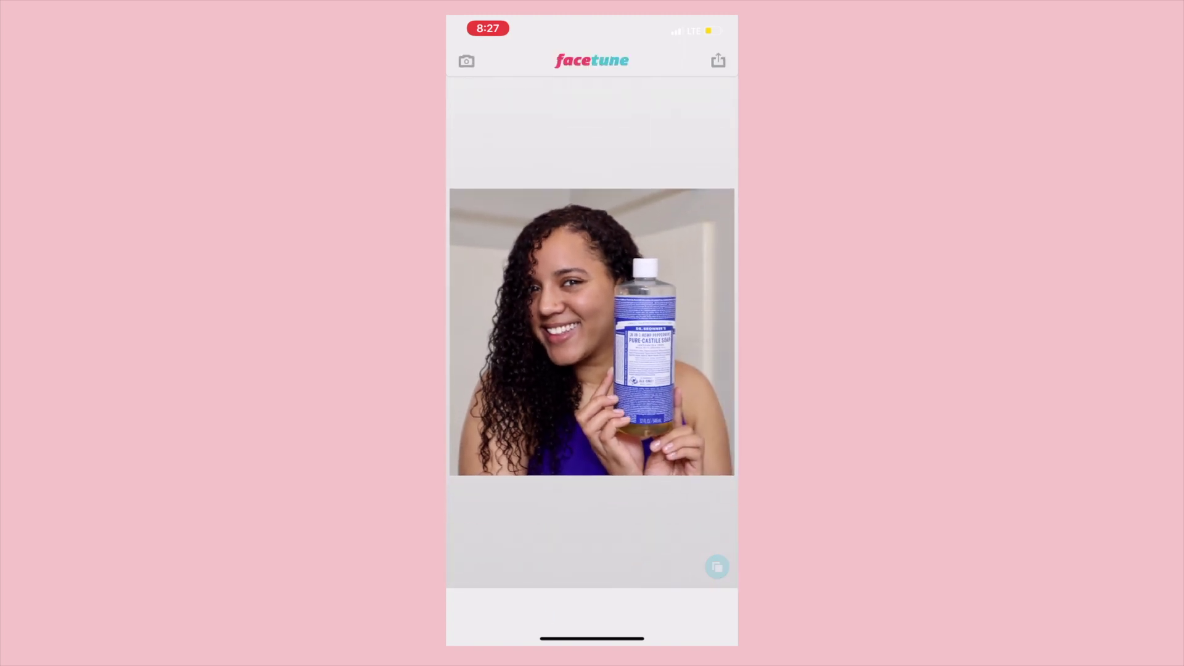
Sharpen the curly hair with the Details tool, blur the background with Defocus, and apply the edits
scroll(592, 606, right, 2)
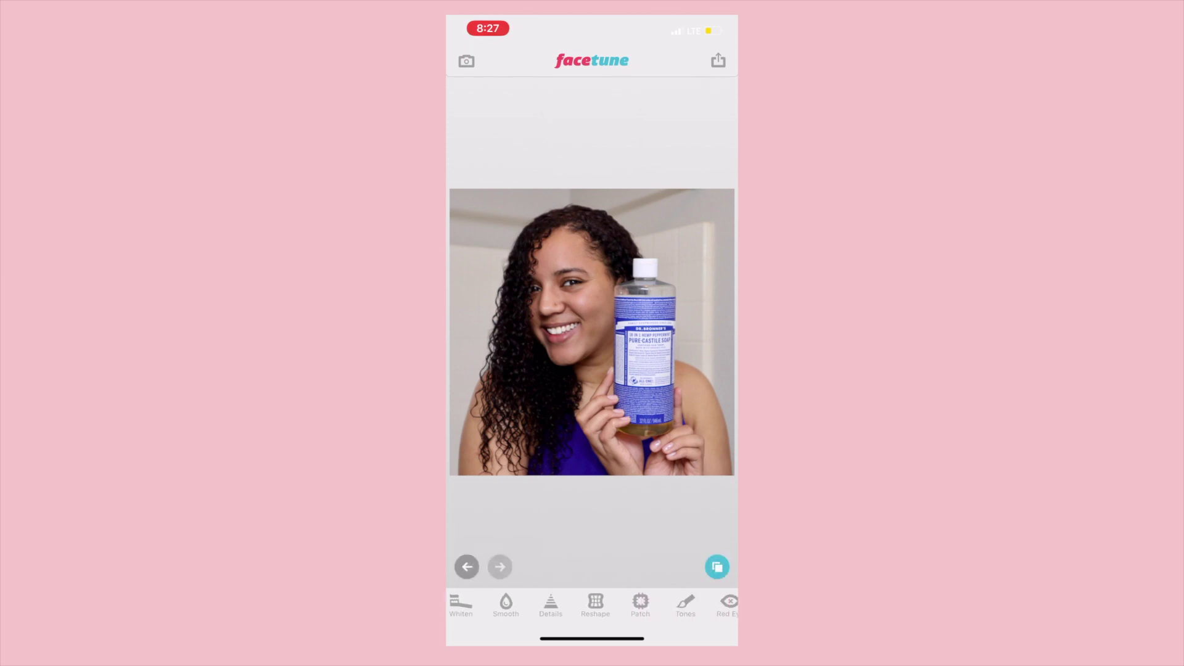
click(551, 604)
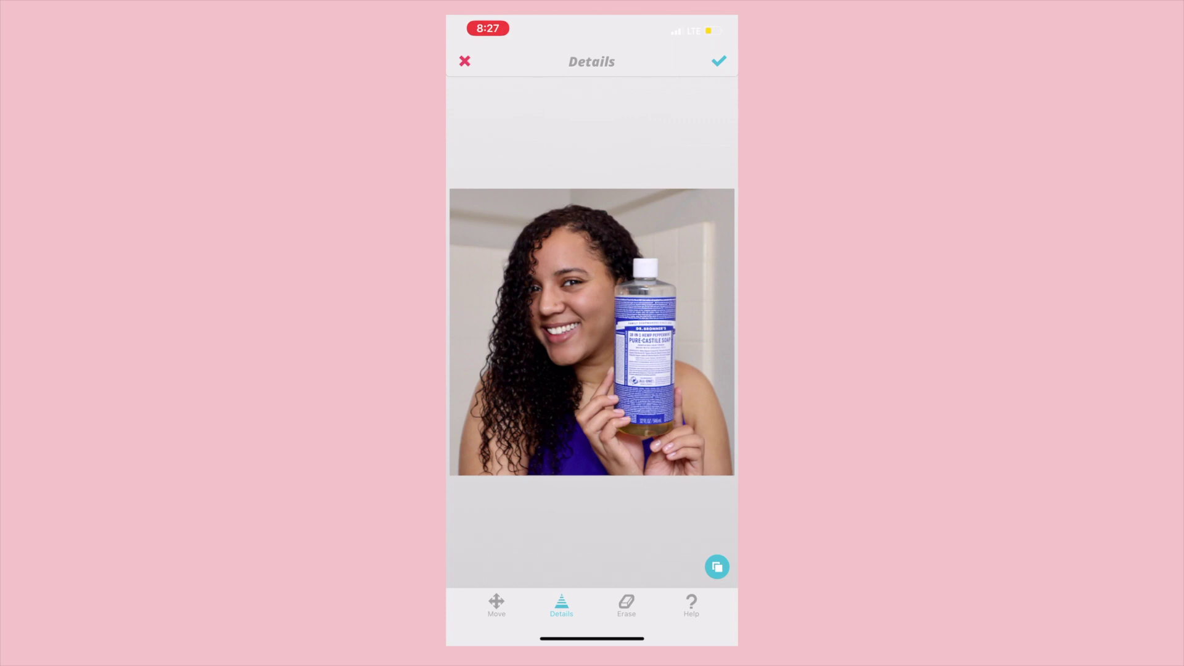
scroll(592, 331, up, 3)
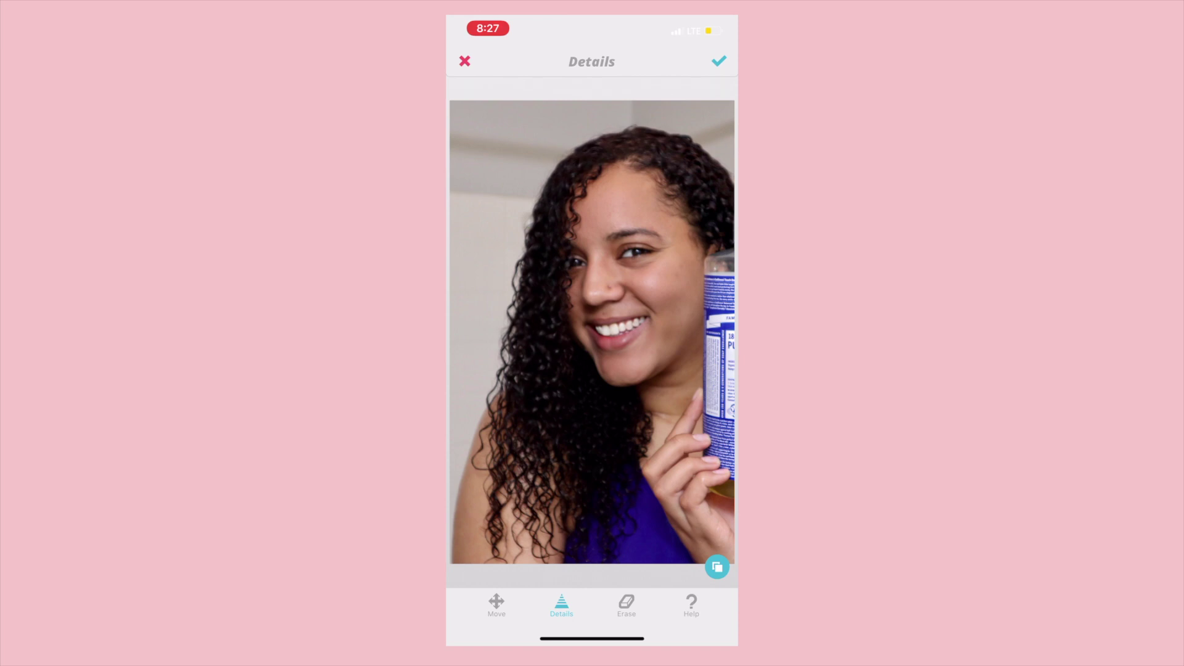
scroll(591, 333, down, 5)
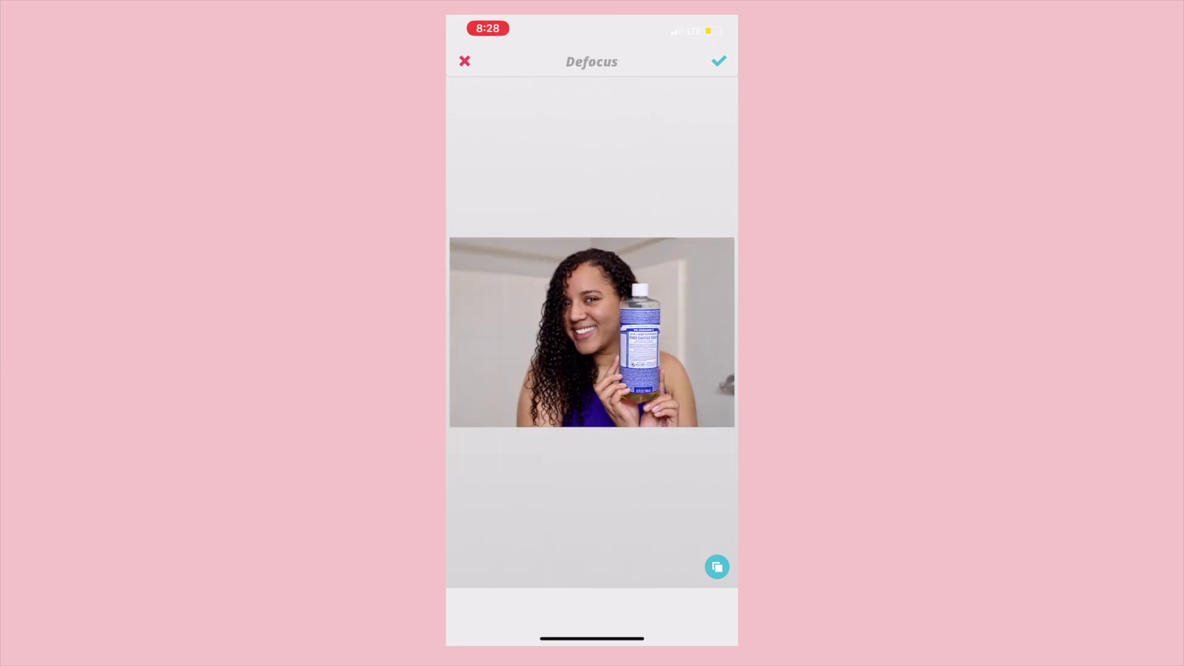
click(718, 60)
Save the edited portrait to the camera roll and view the saved copy in the Photos app
click(718, 61)
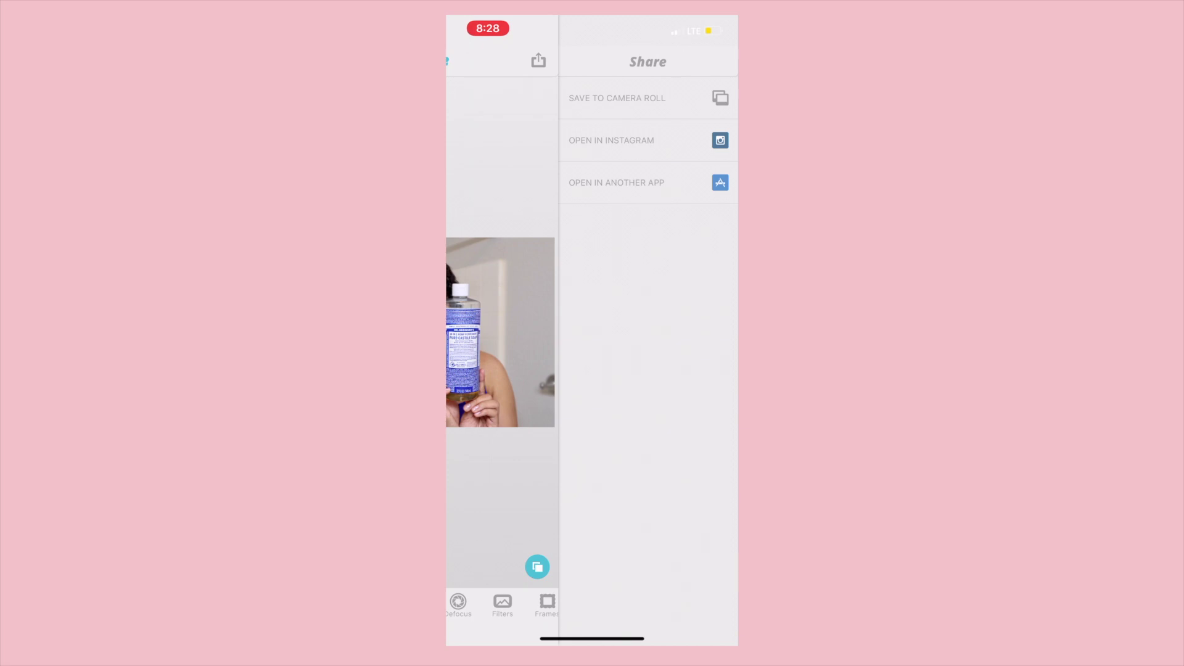
click(647, 98)
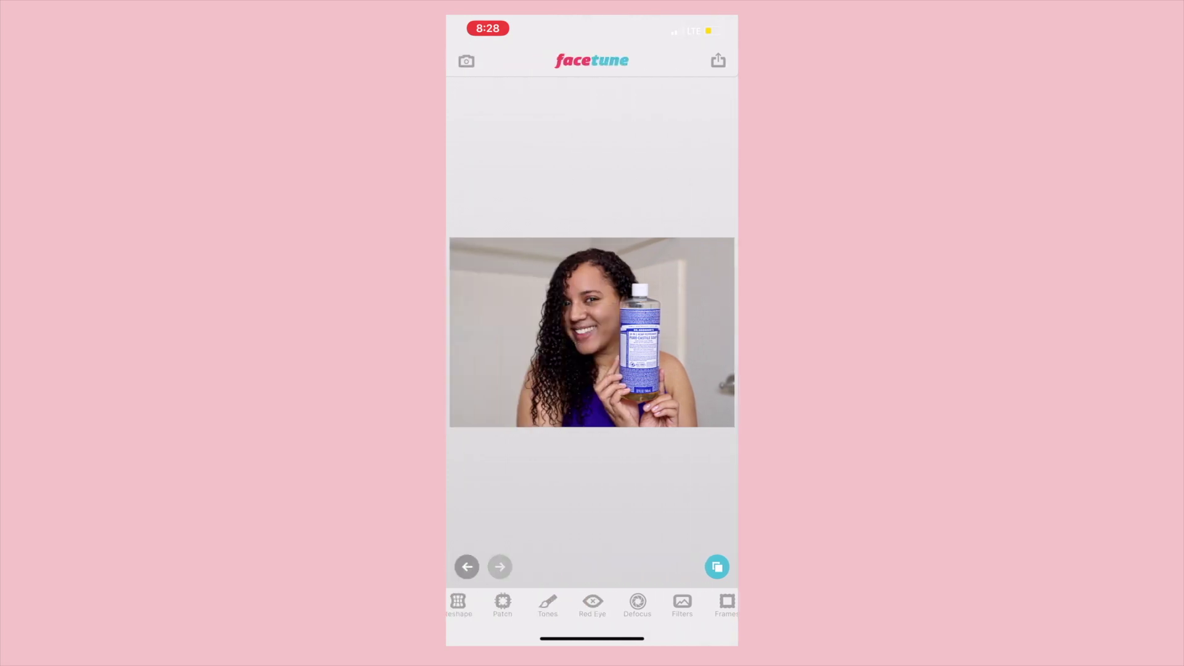
drag(591, 639, 591, 431)
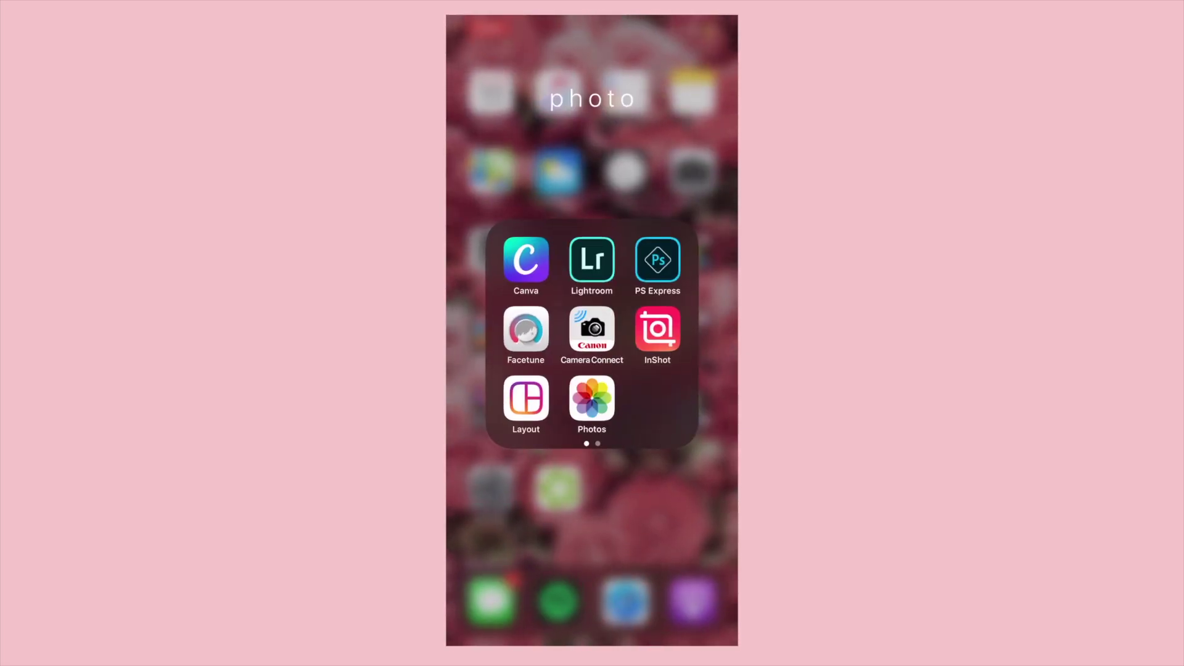
click(592, 397)
click(461, 62)
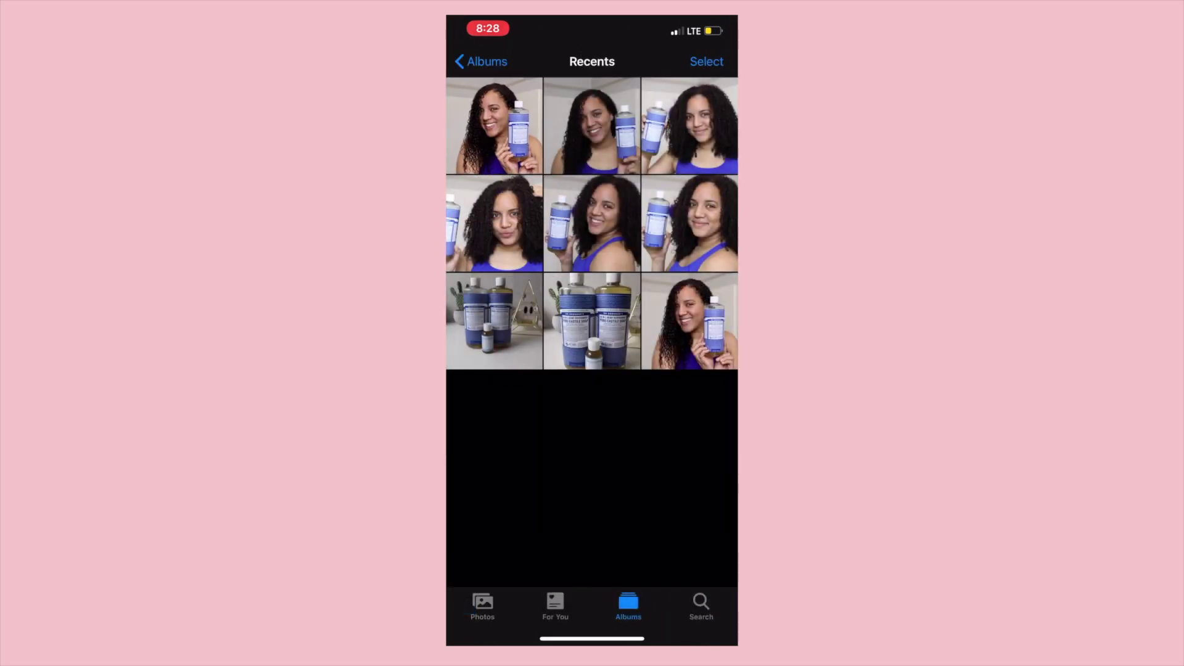
click(688, 321)
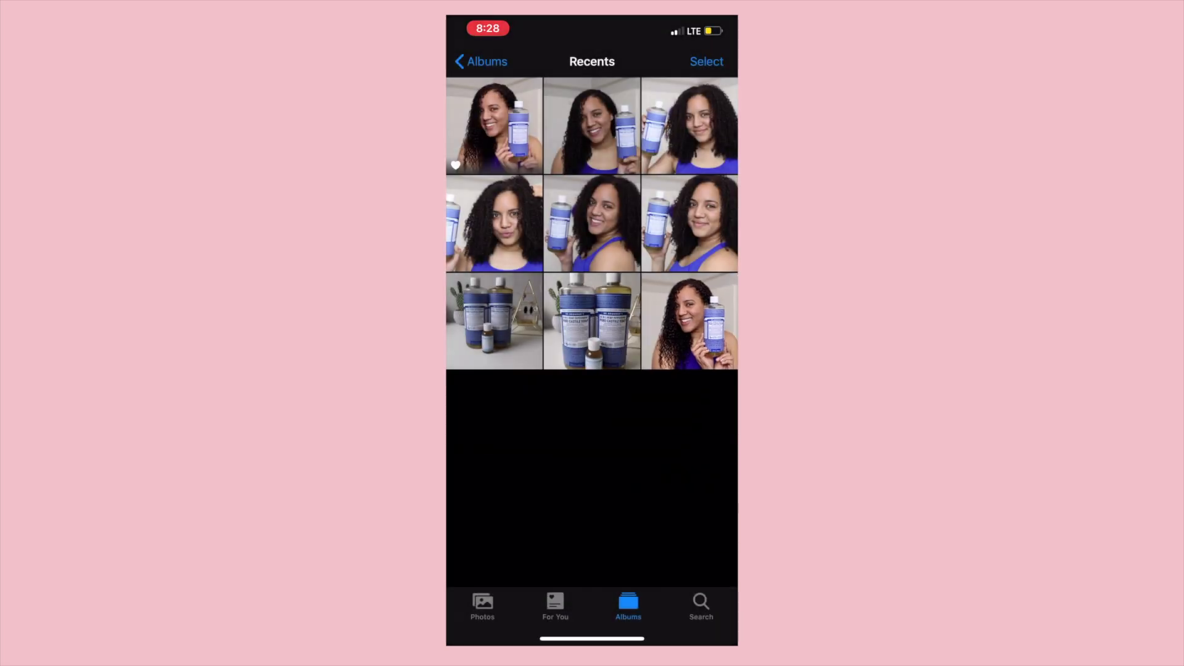
Find the close-up photo of the three castile soap bottles and mark it as a favorite
click(494, 321)
drag(679, 330, 493, 330)
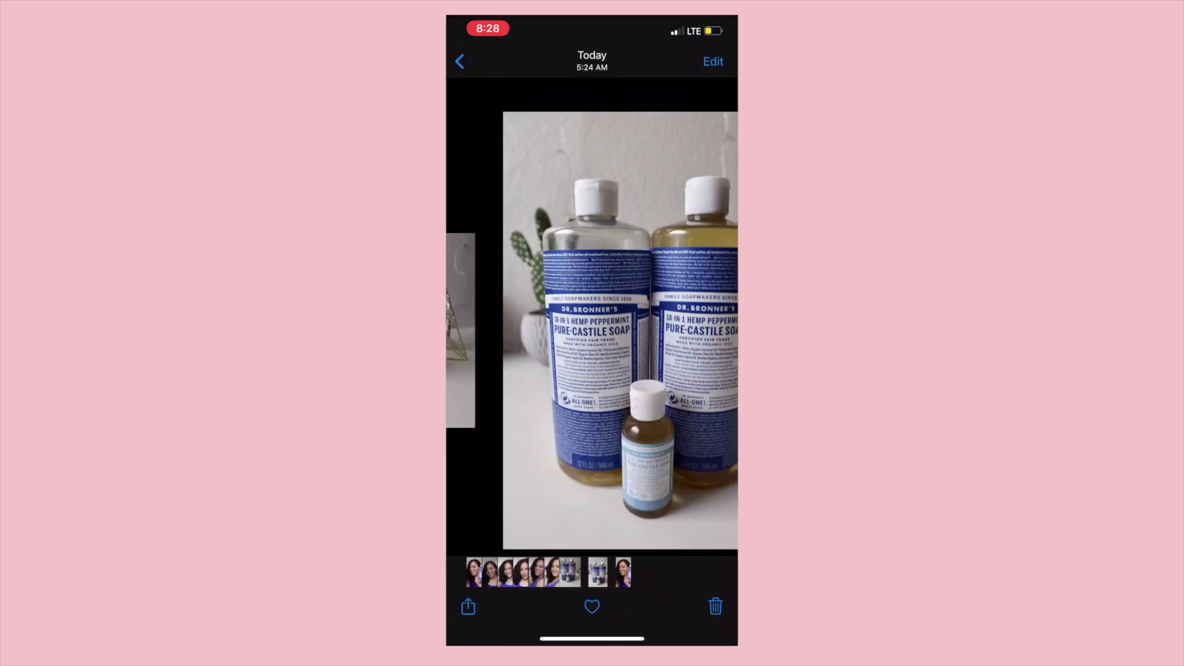
click(592, 606)
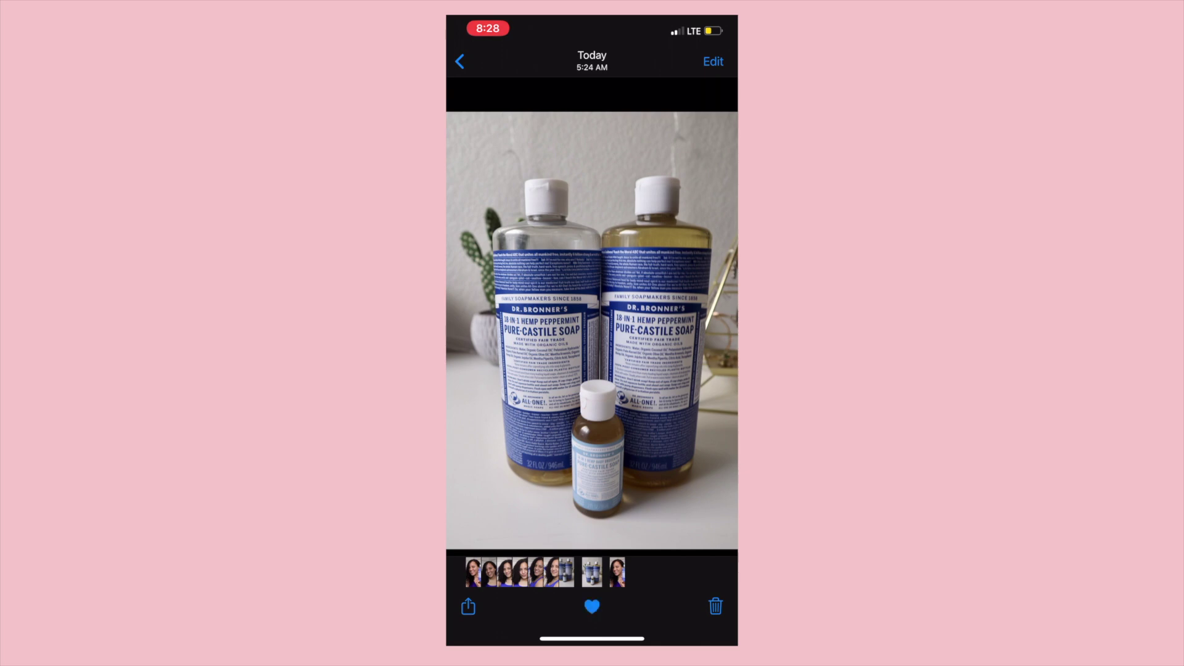
Switch to Facetune and open the close-up of the soap bottles from the Favorites album
drag(592, 639, 592, 370)
click(528, 329)
click(465, 61)
click(535, 140)
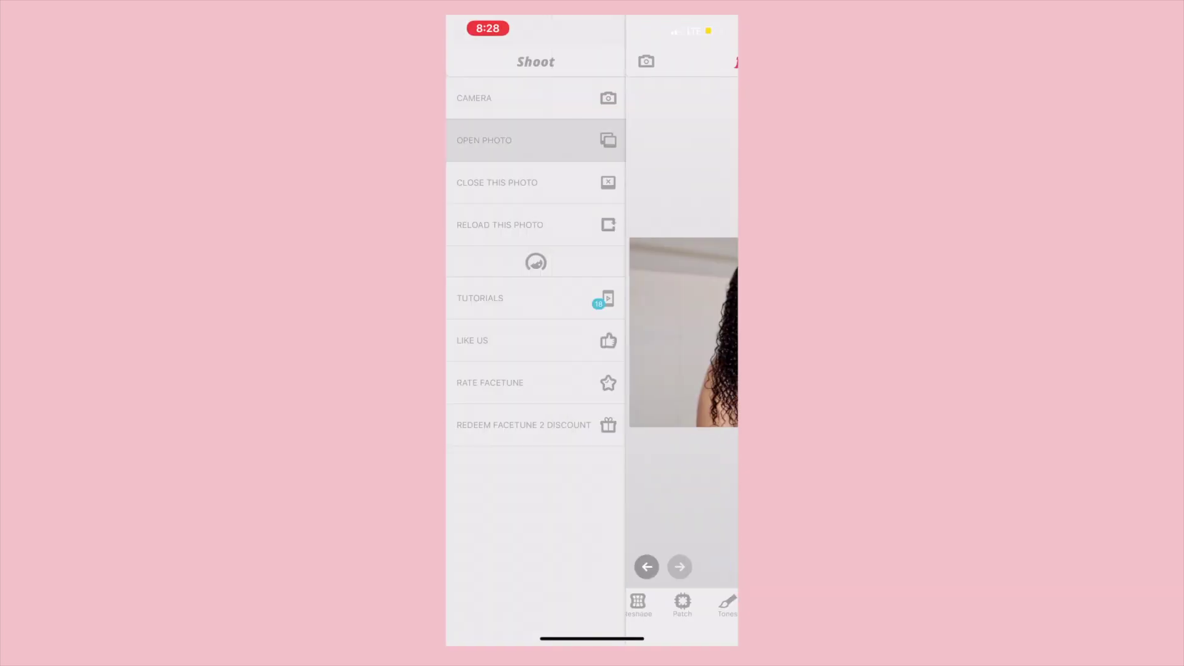
click(535, 231)
click(495, 125)
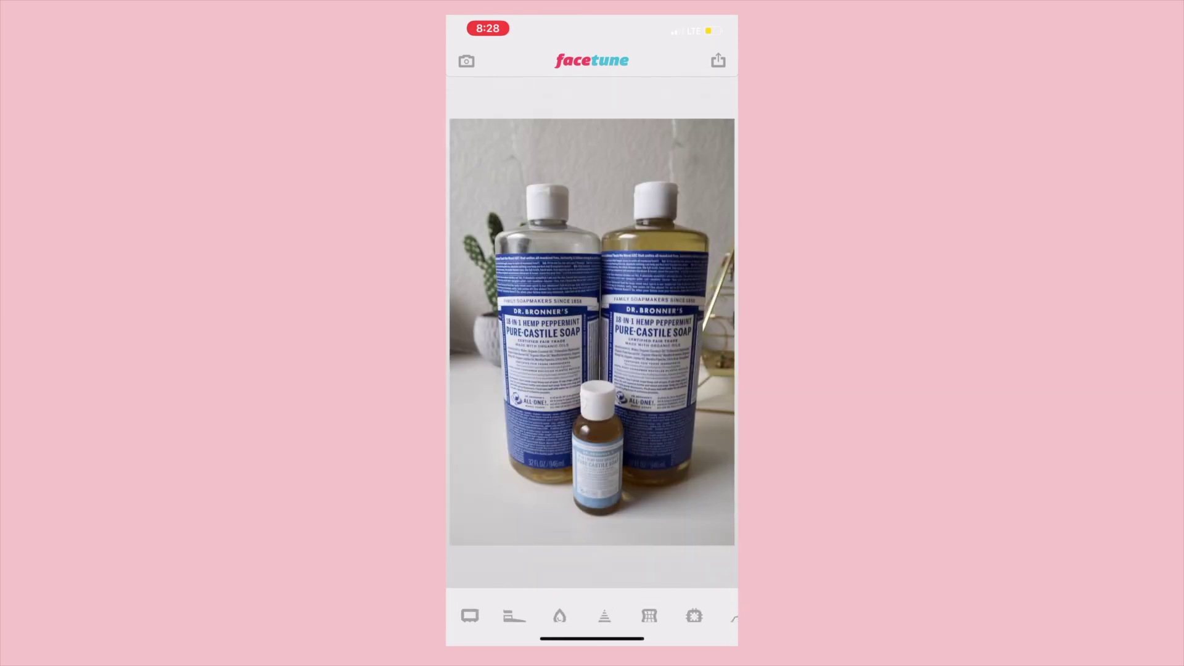
Sharpen the labels of the soap bottles with the Details tool and apply the edit
click(604, 615)
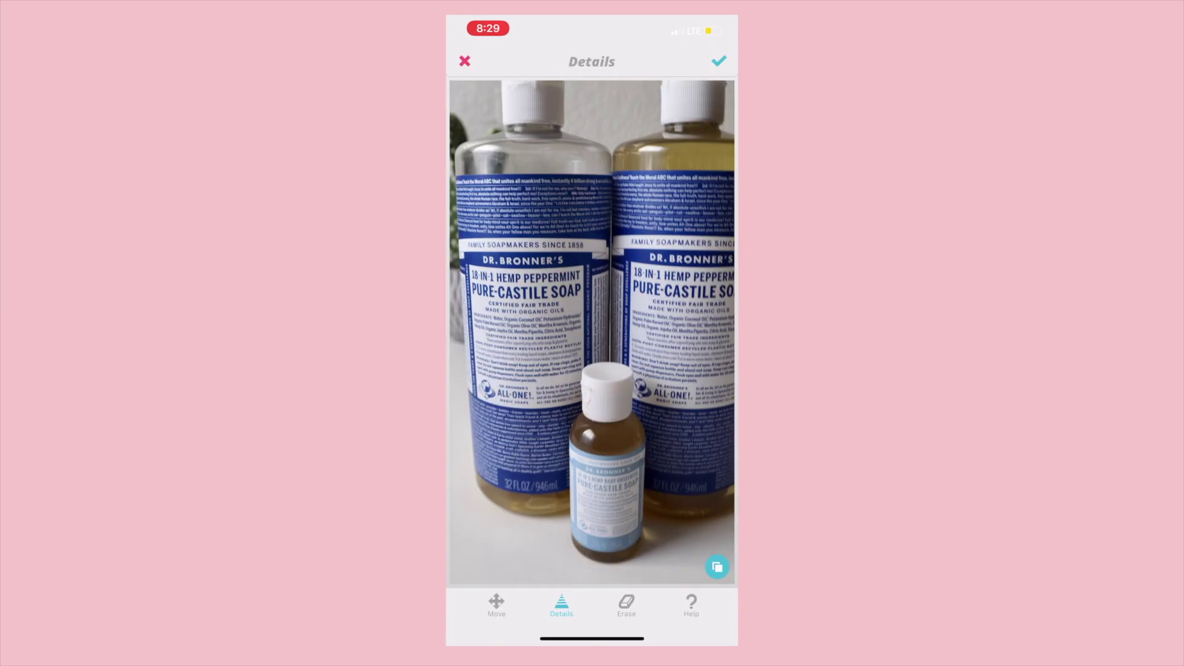
drag(629, 333, 548, 333)
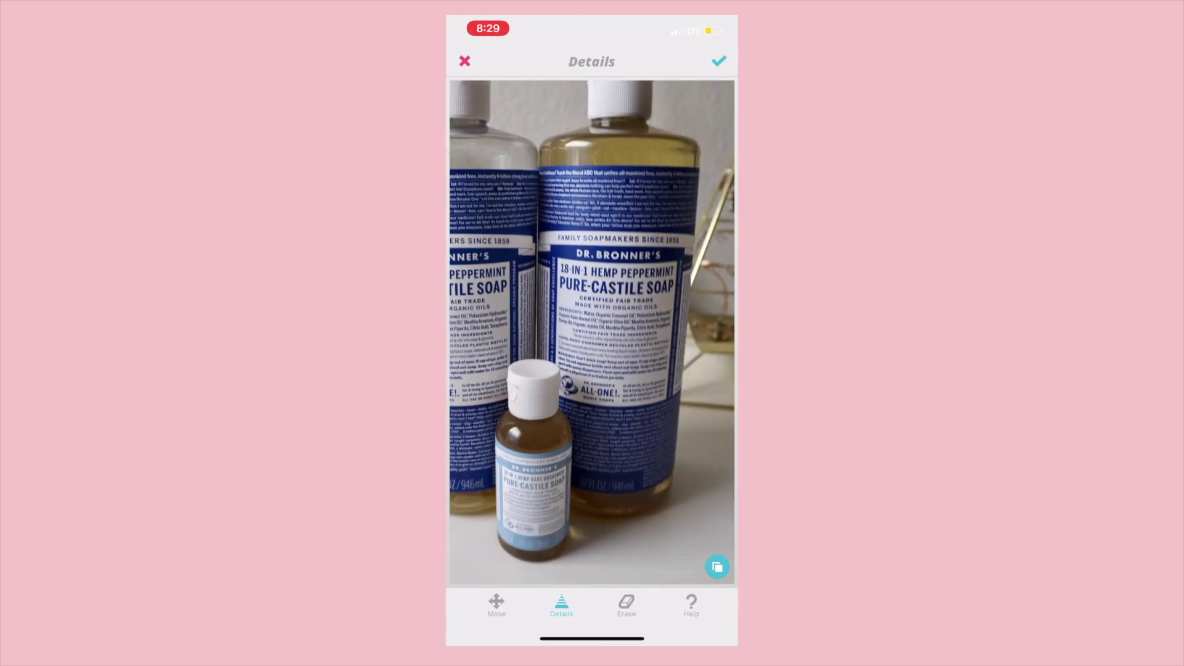
scroll(592, 333, down, 3)
click(718, 61)
Save the sharpened bottle photo to the camera roll and return to the Recents album in the Photos app
click(716, 59)
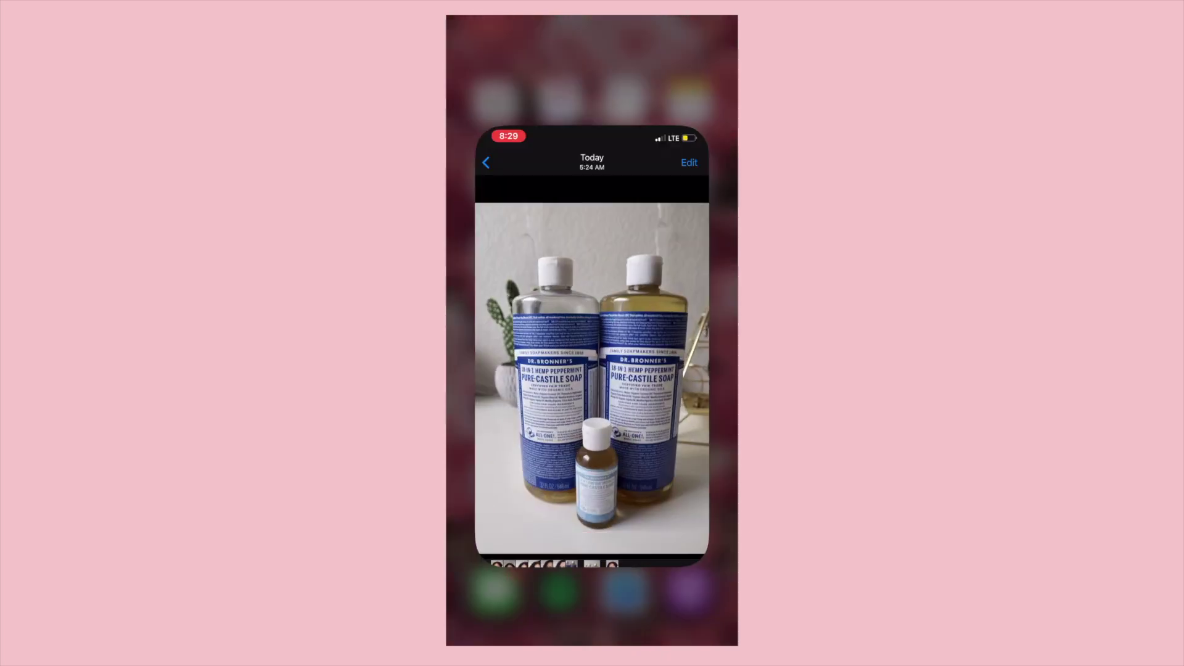
click(460, 61)
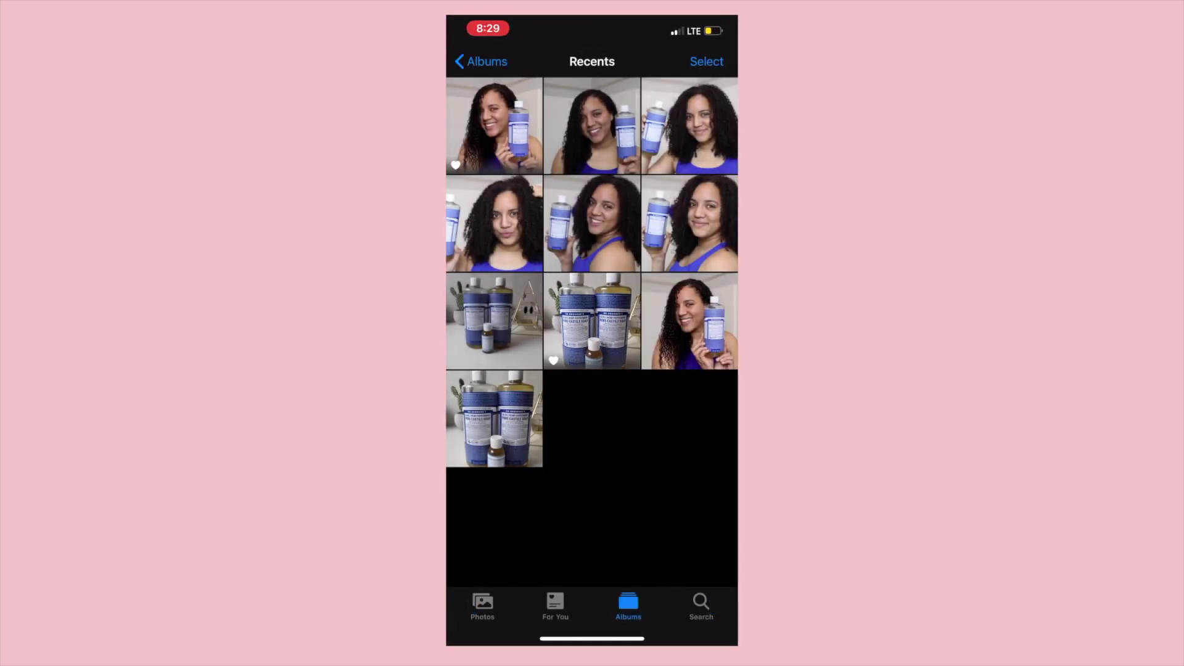
Share the edited portrait together with the sharpened bottle photo to the MacBook Air over AirDrop
click(690, 321)
click(468, 603)
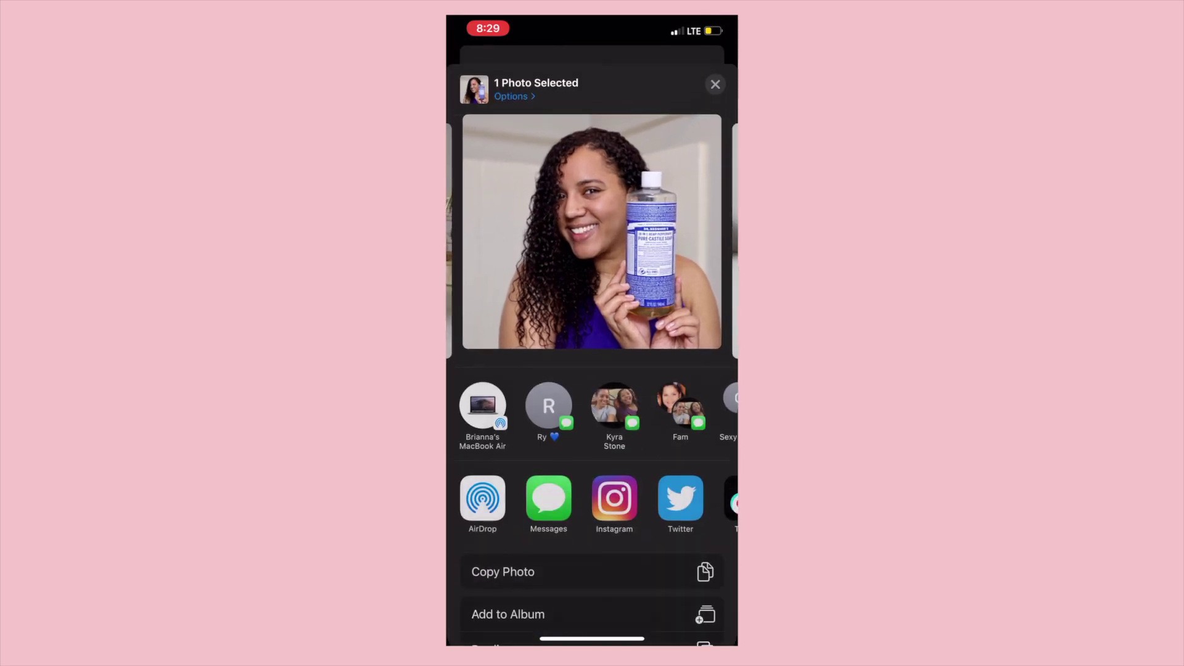
scroll(592, 230, right, 5)
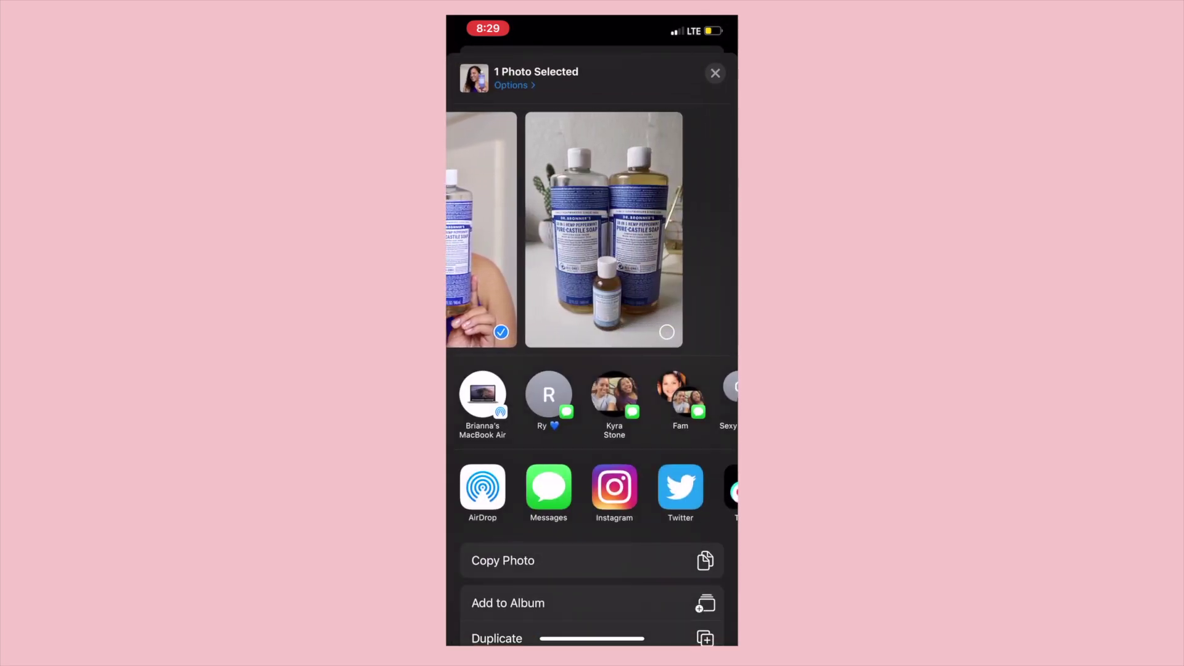
click(654, 332)
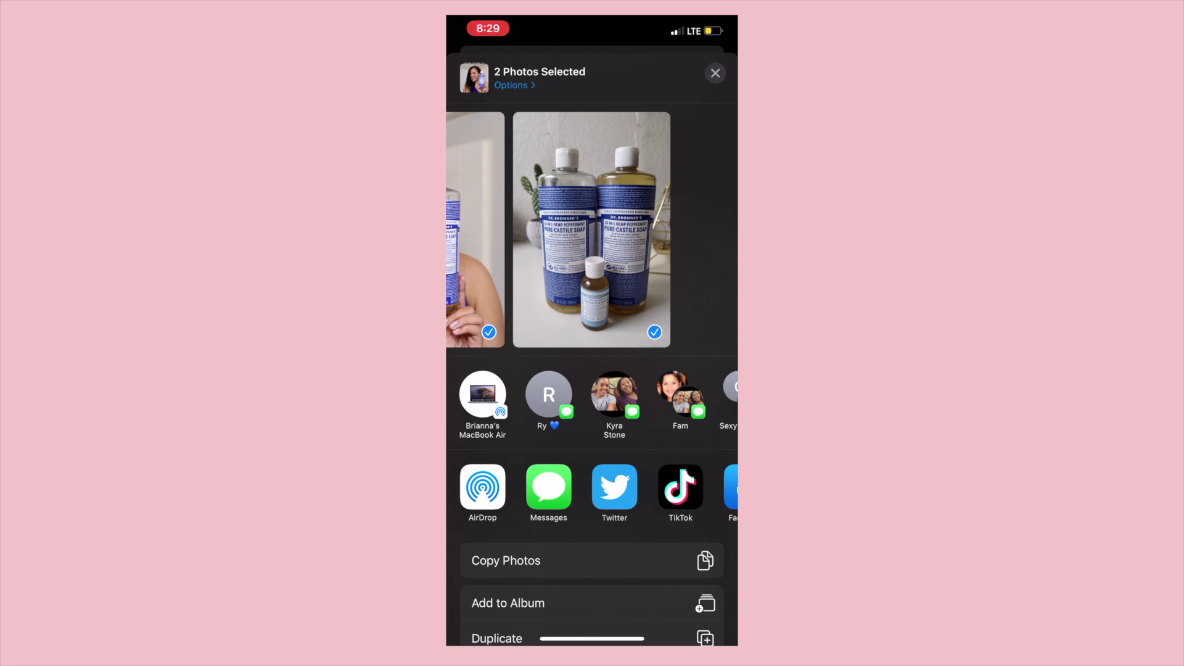
click(482, 395)
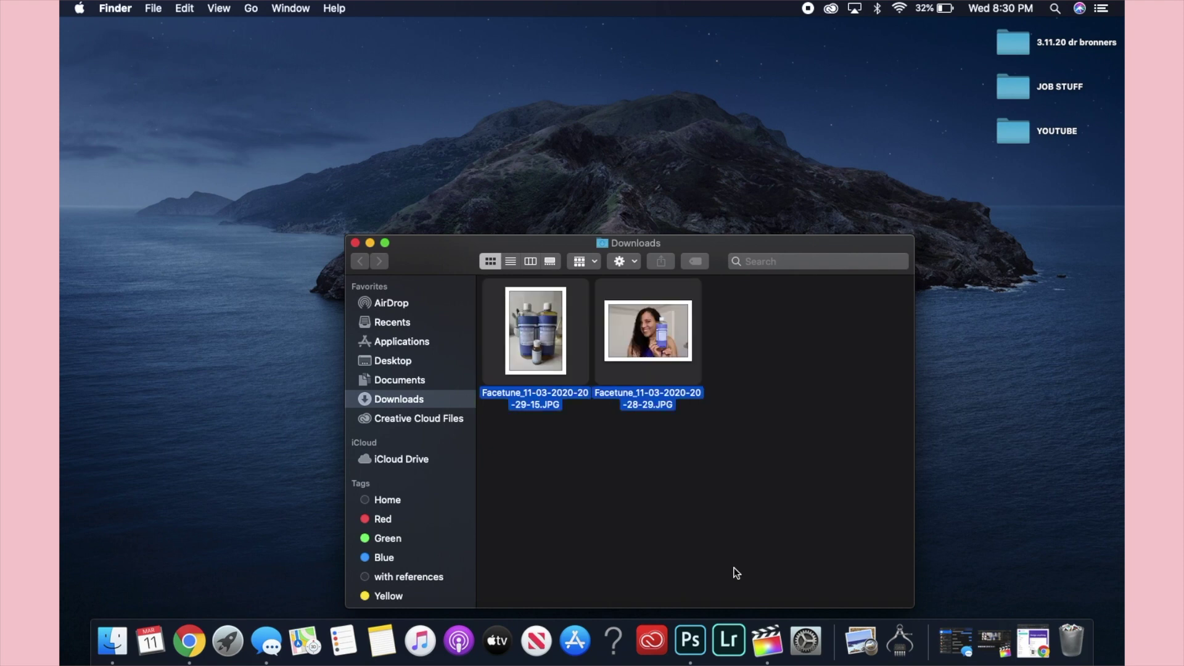
On the Mac, move the two Facetune JPG files from Downloads to the desktop and close the Downloads window
click(768, 394)
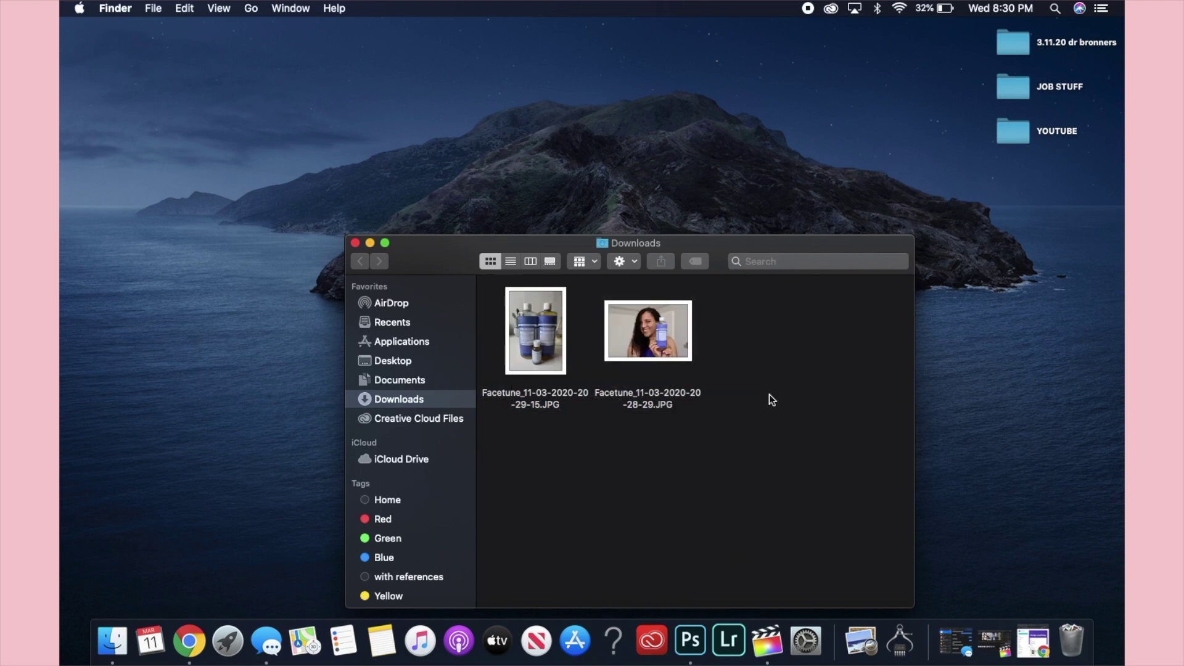
drag(749, 364, 1010, 246)
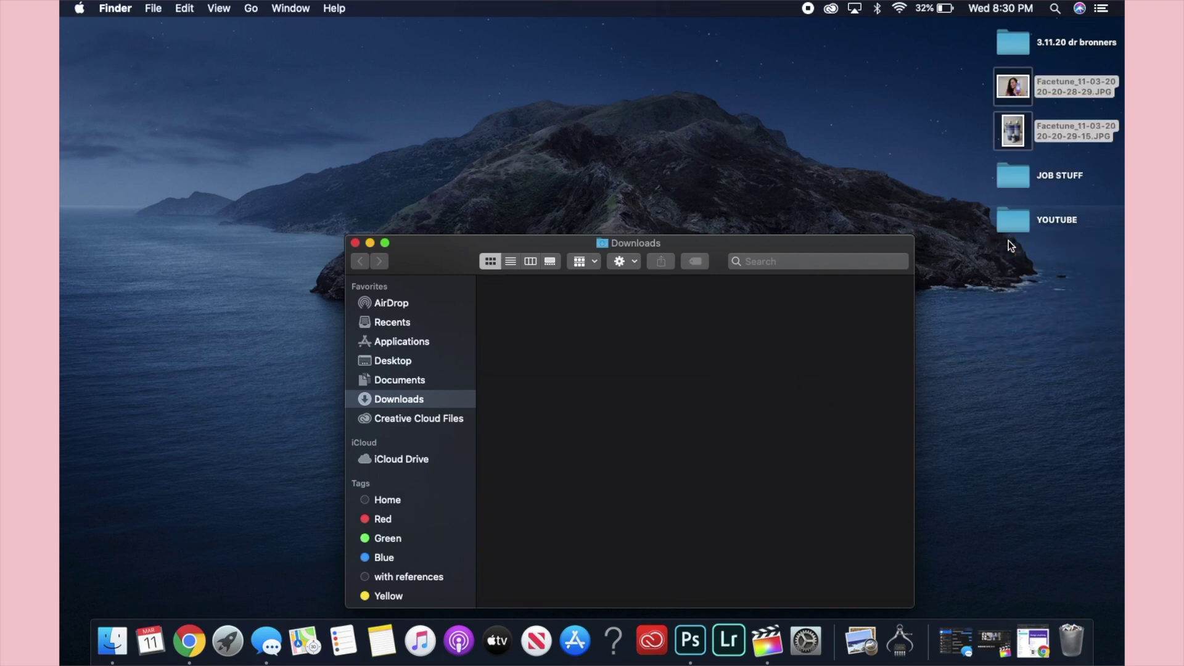
click(355, 243)
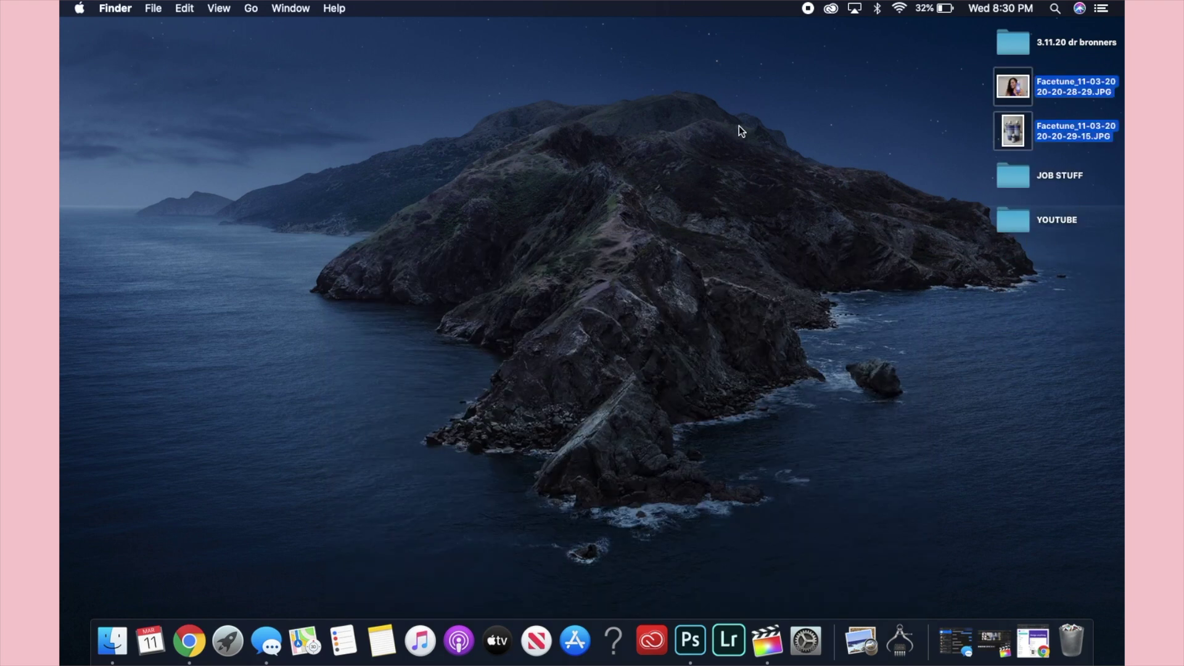
click(911, 111)
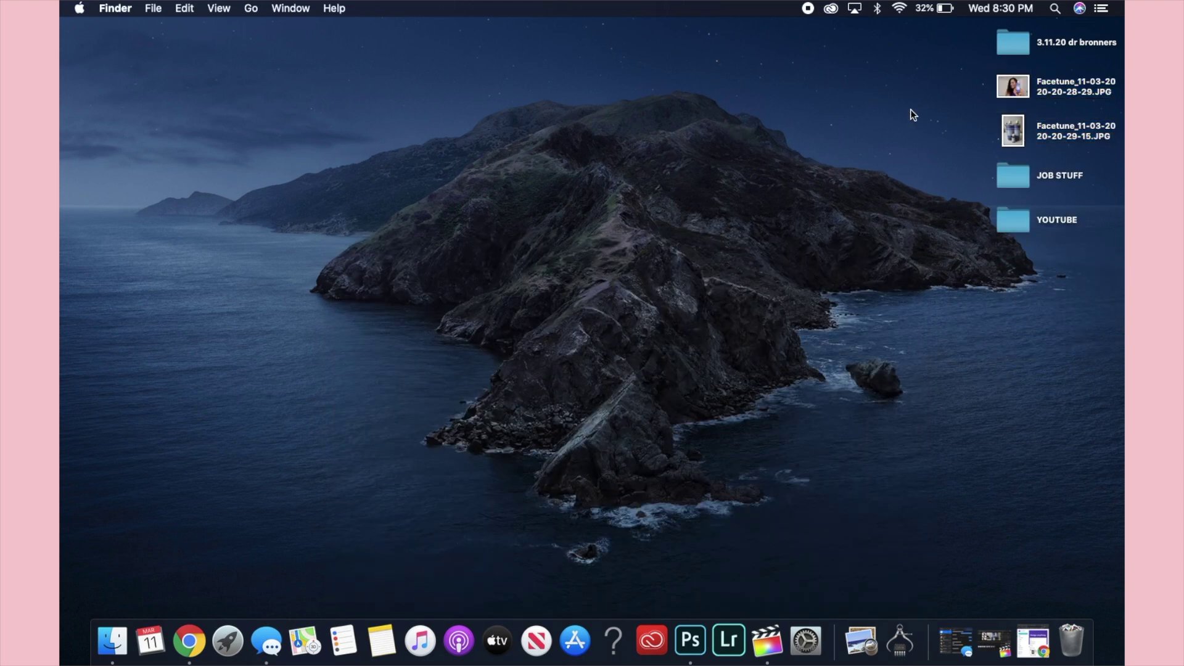
Switch to Photoshop and create a new 16 x 9 inch document at 300 ppi with a white background
click(692, 640)
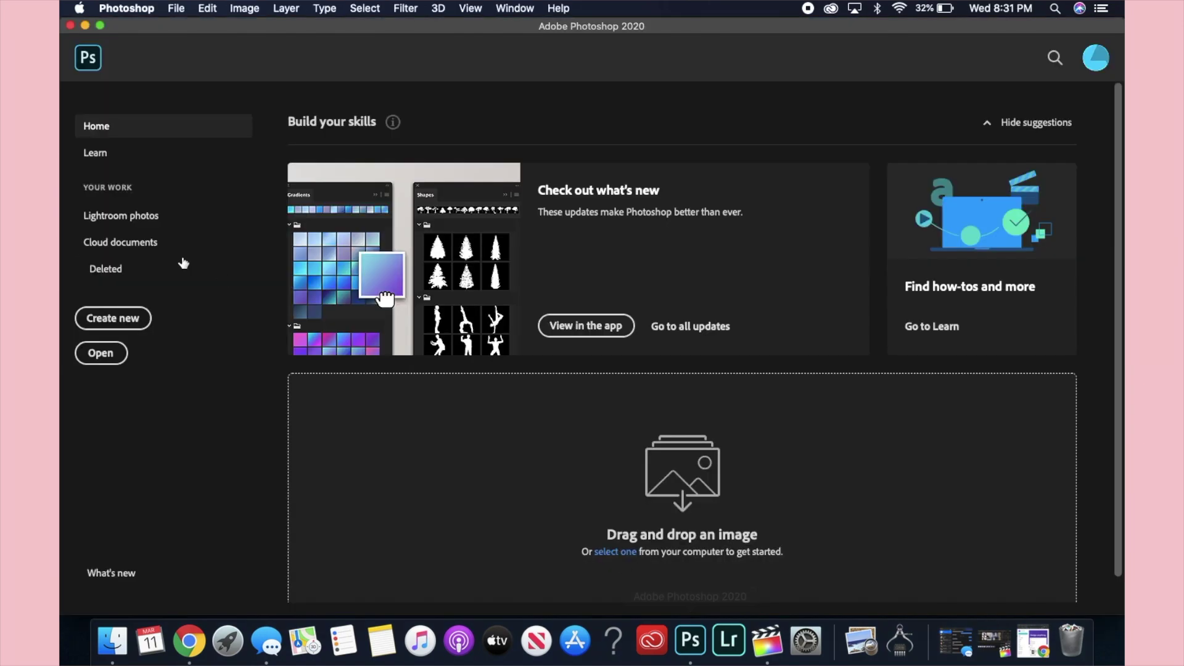
click(122, 322)
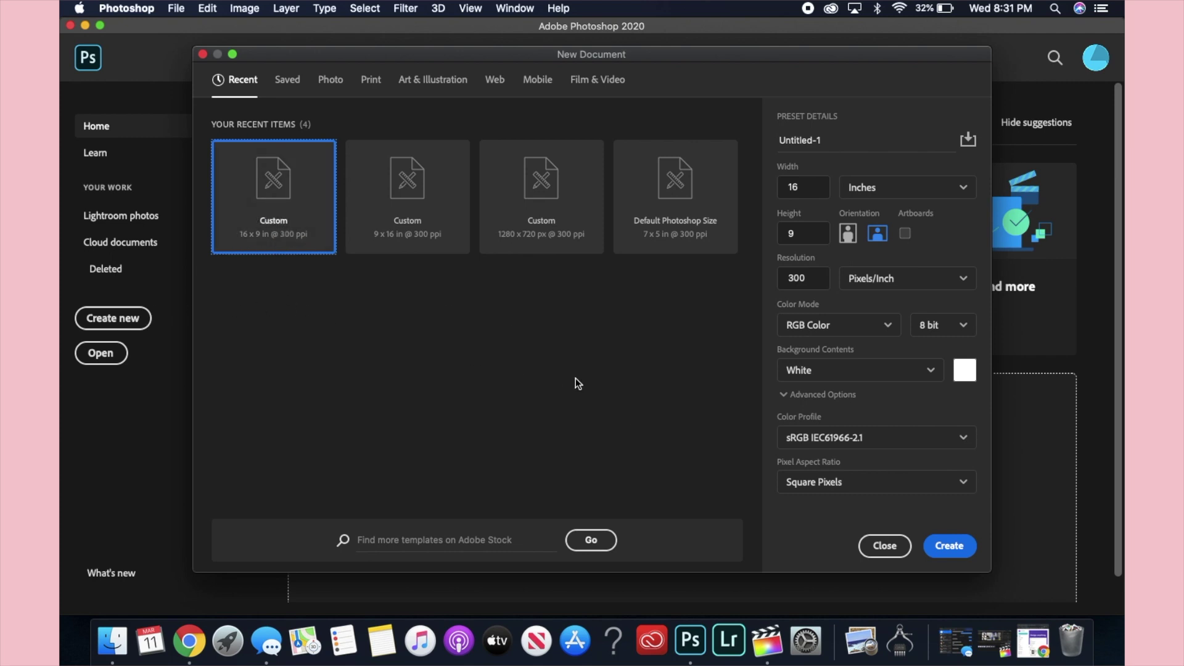
click(955, 549)
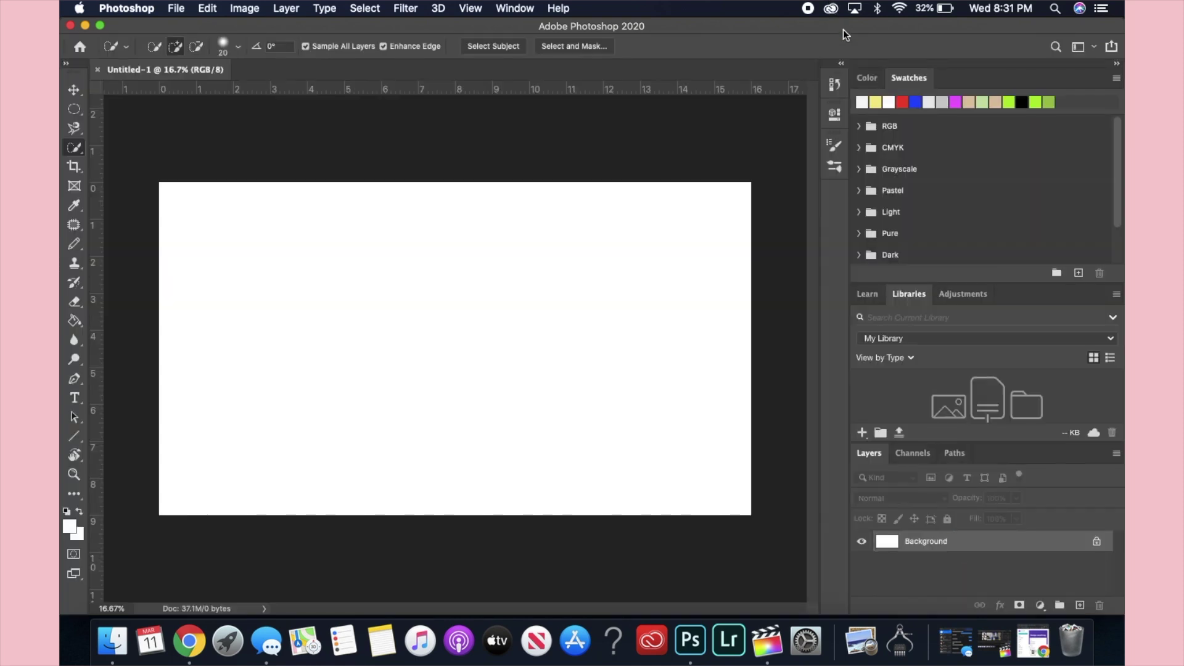
drag(837, 30, 673, 27)
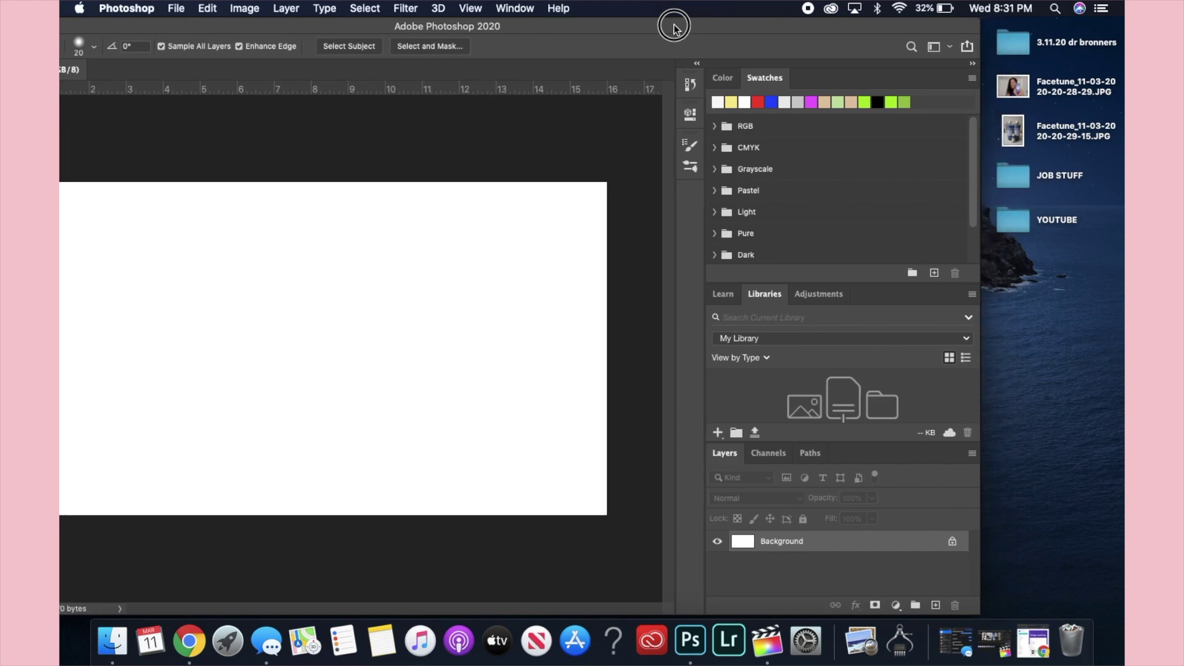
click(1012, 133)
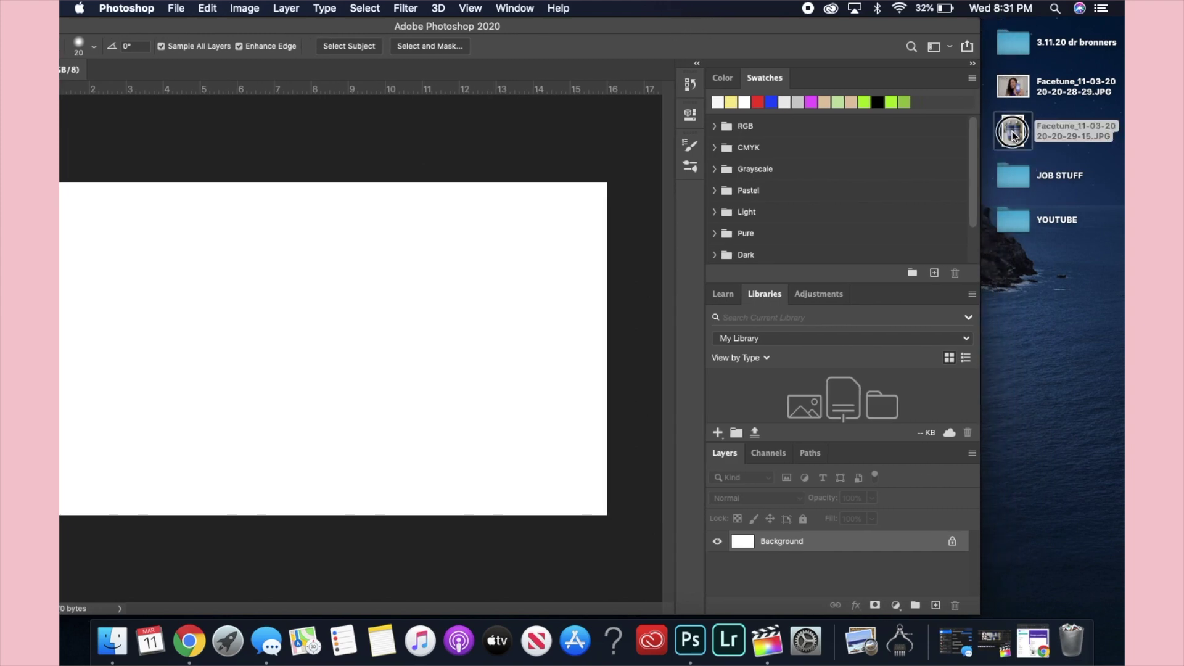
drag(1013, 134, 240, 326)
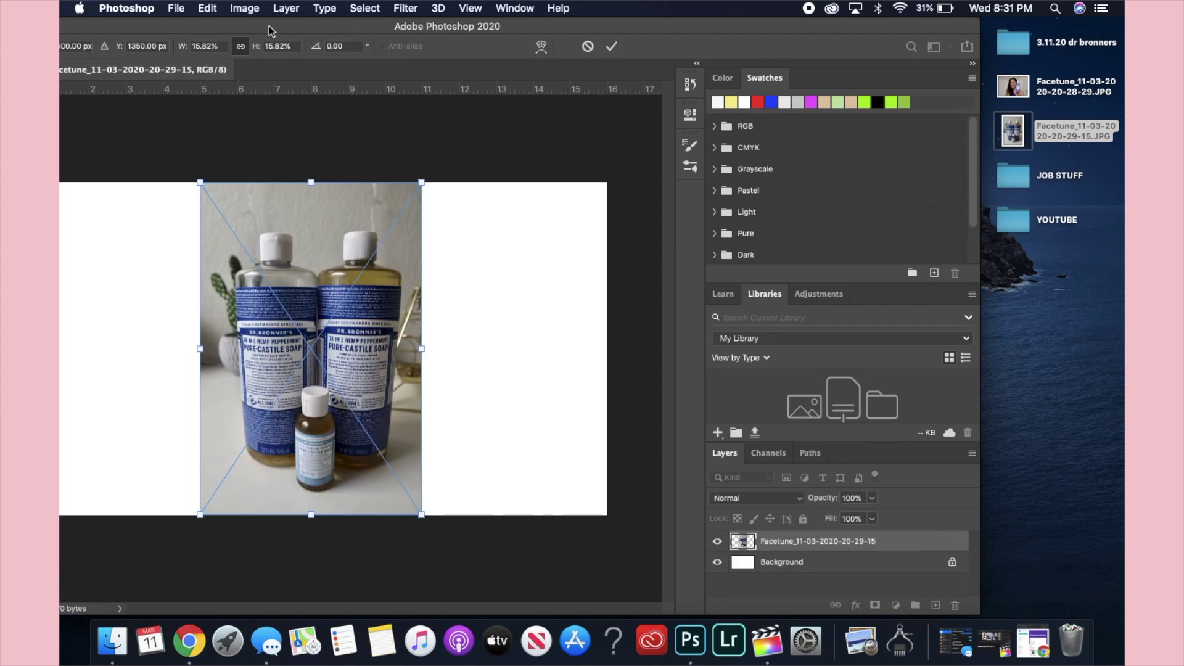
drag(269, 31, 496, 31)
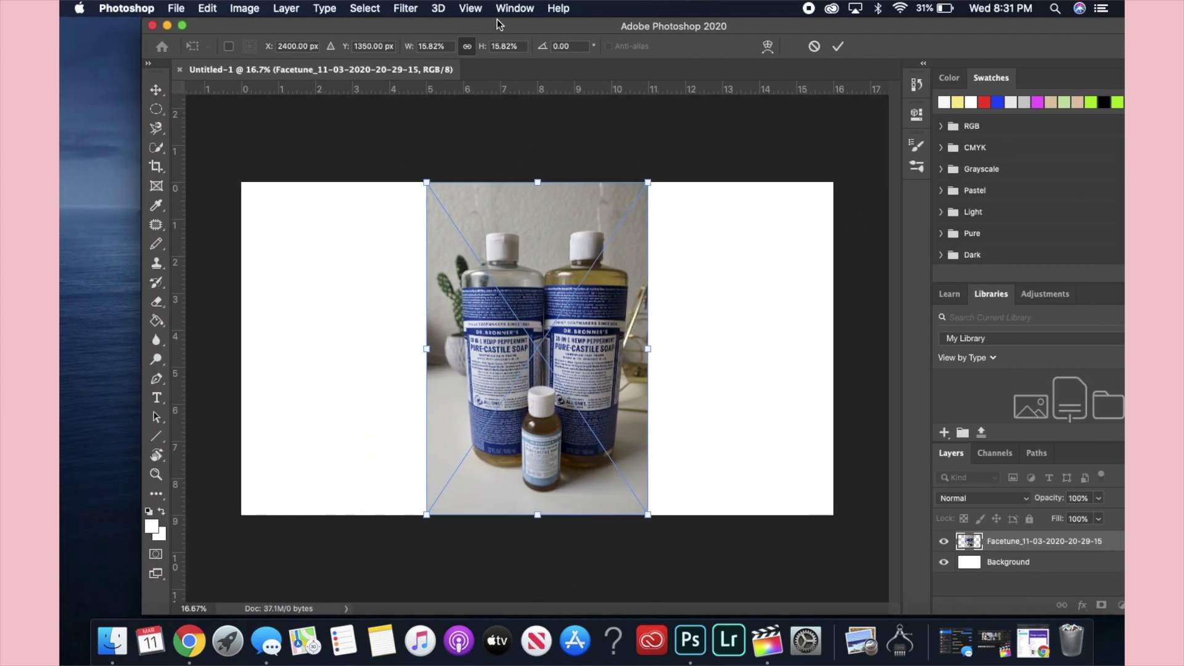
click(838, 47)
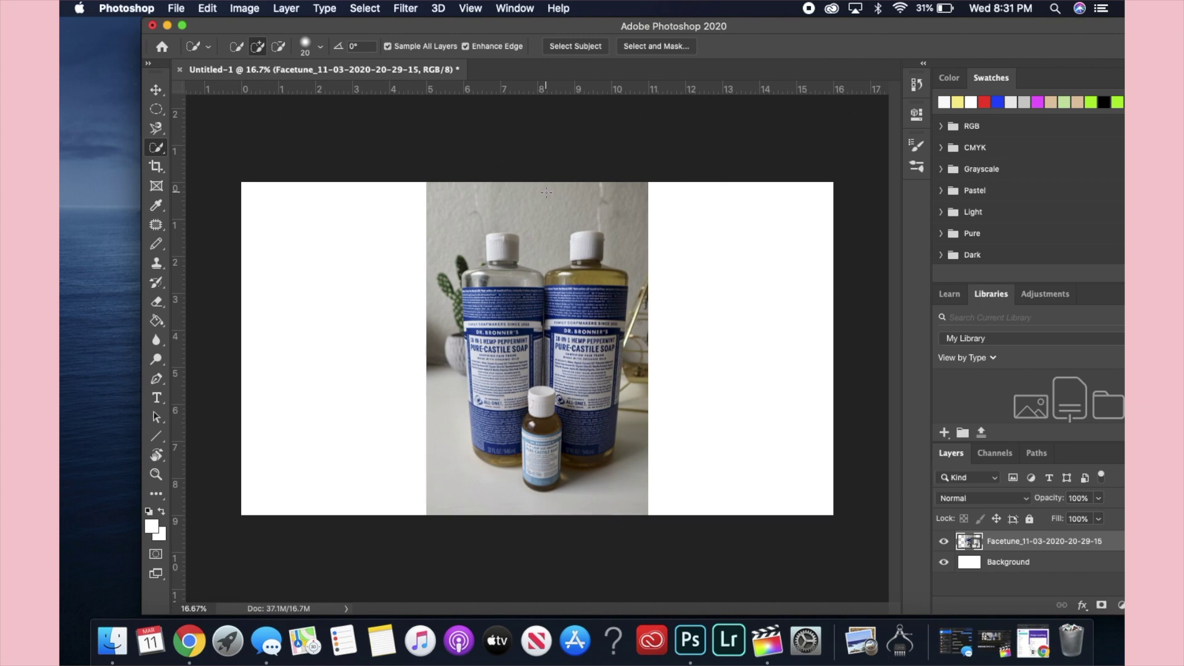
Make a rough selection of the three soap bottles with the Quick Selection Tool, starting at the left bottle's cap
key(super+equal)
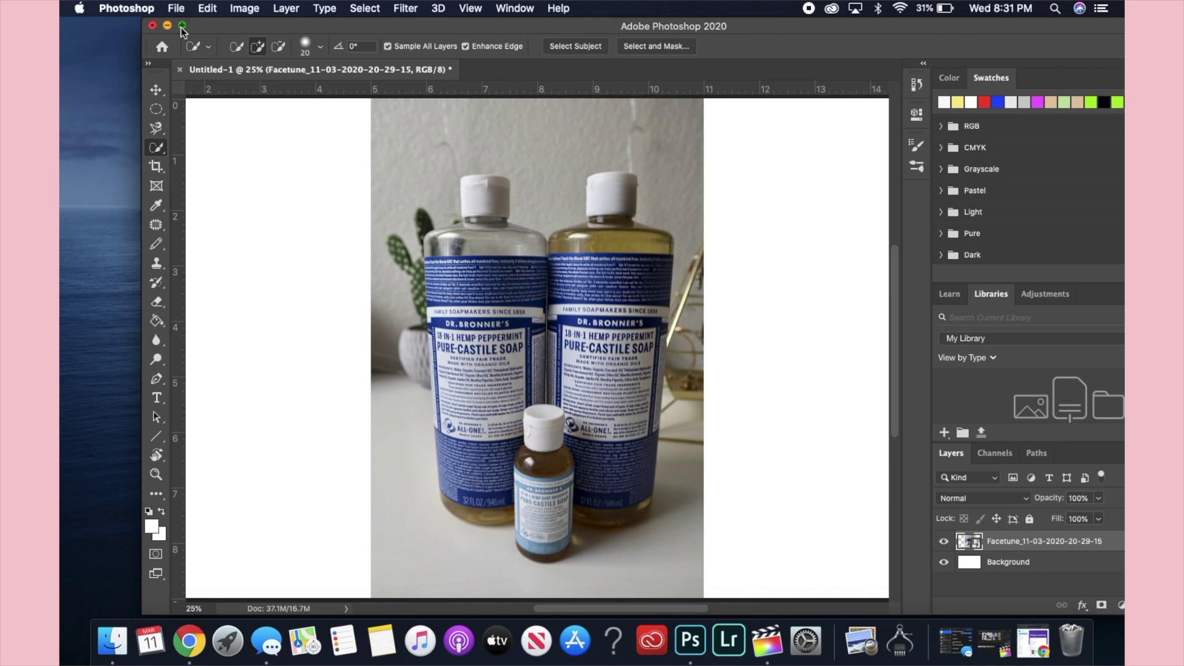
click(182, 26)
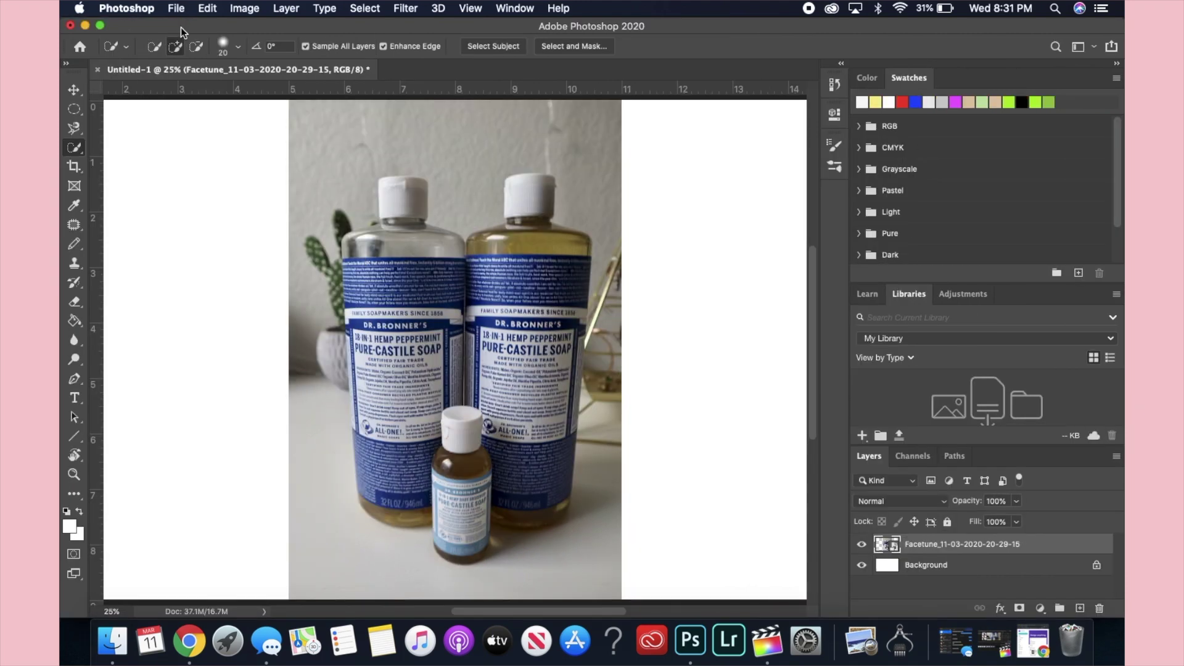
right_click(73, 150)
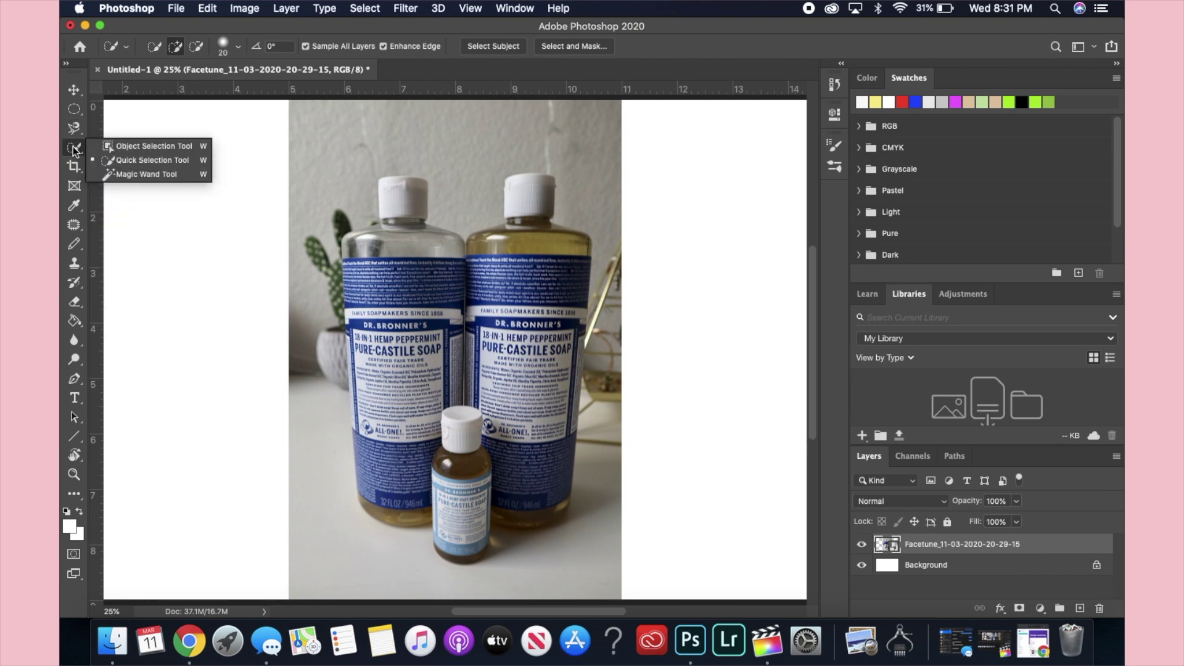
click(152, 160)
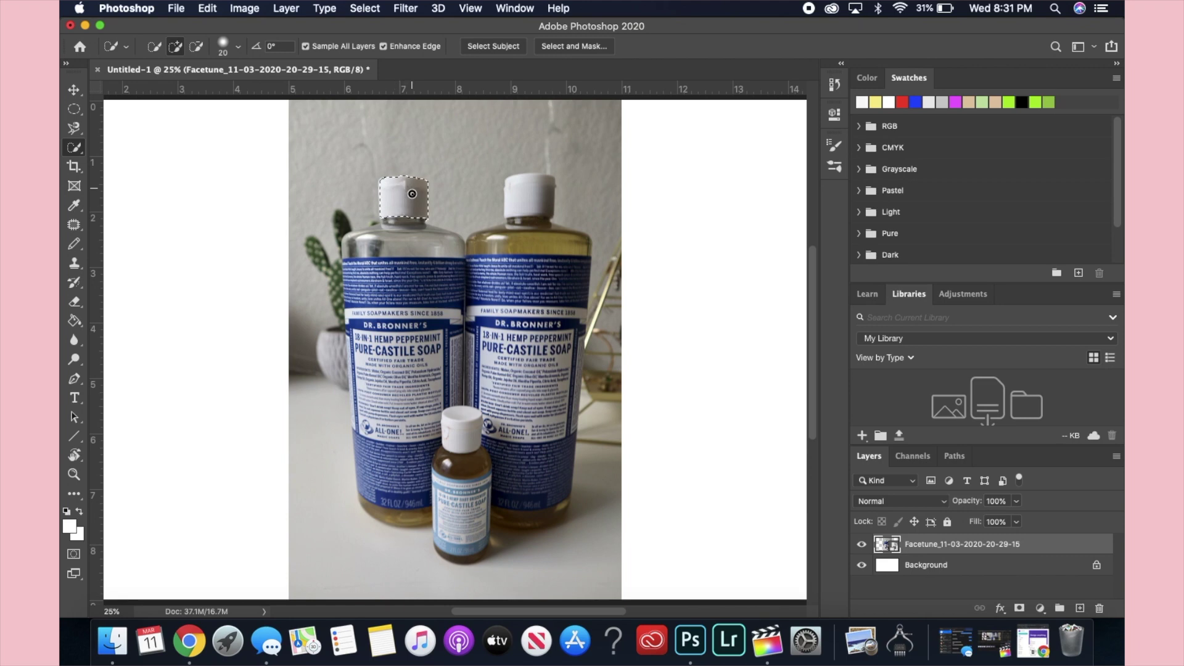
mouse_move(412, 194)
mouse_down()
mouse_move(395, 253)
mouse_move(369, 245)
mouse_move(380, 231)
mouse_move(351, 248)
mouse_move(352, 321)
mouse_up()
mouse_move(356, 377)
mouse_down()
mouse_move(367, 487)
mouse_move(384, 506)
mouse_move(466, 528)
mouse_move(439, 549)
mouse_up()
mouse_move(480, 437)
mouse_down()
mouse_move(535, 329)
mouse_move(571, 339)
mouse_move(524, 188)
mouse_up()
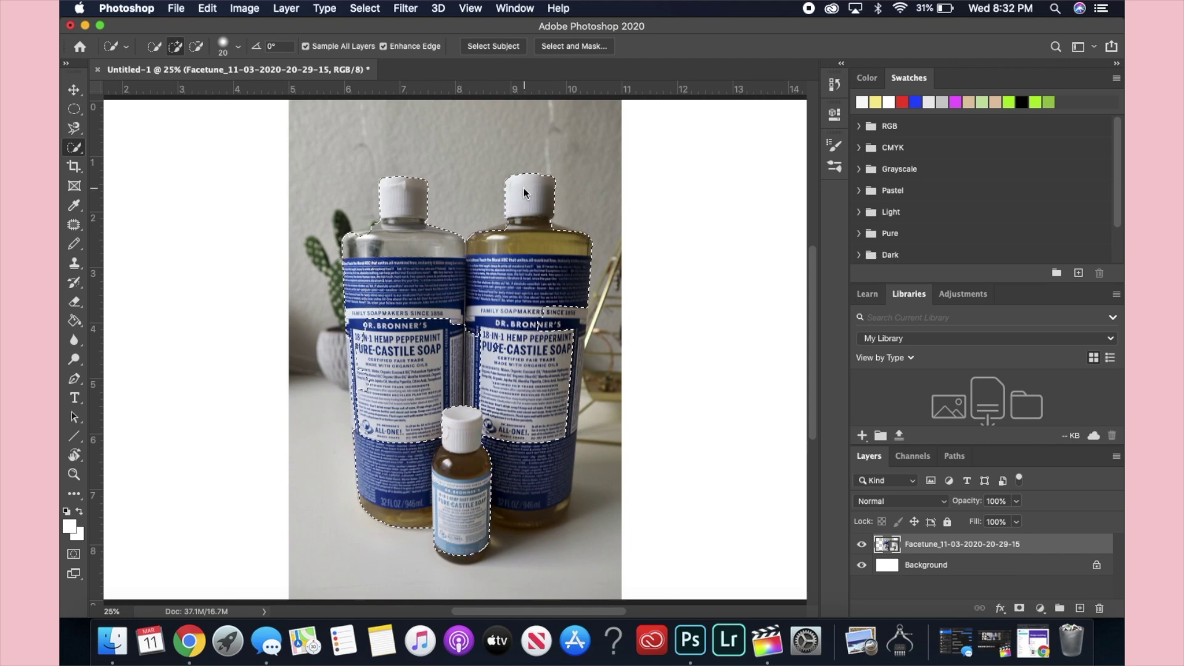
Add the missed label areas and lower edges of the bottles to the selection
key(super+plus)
key(super+equal)
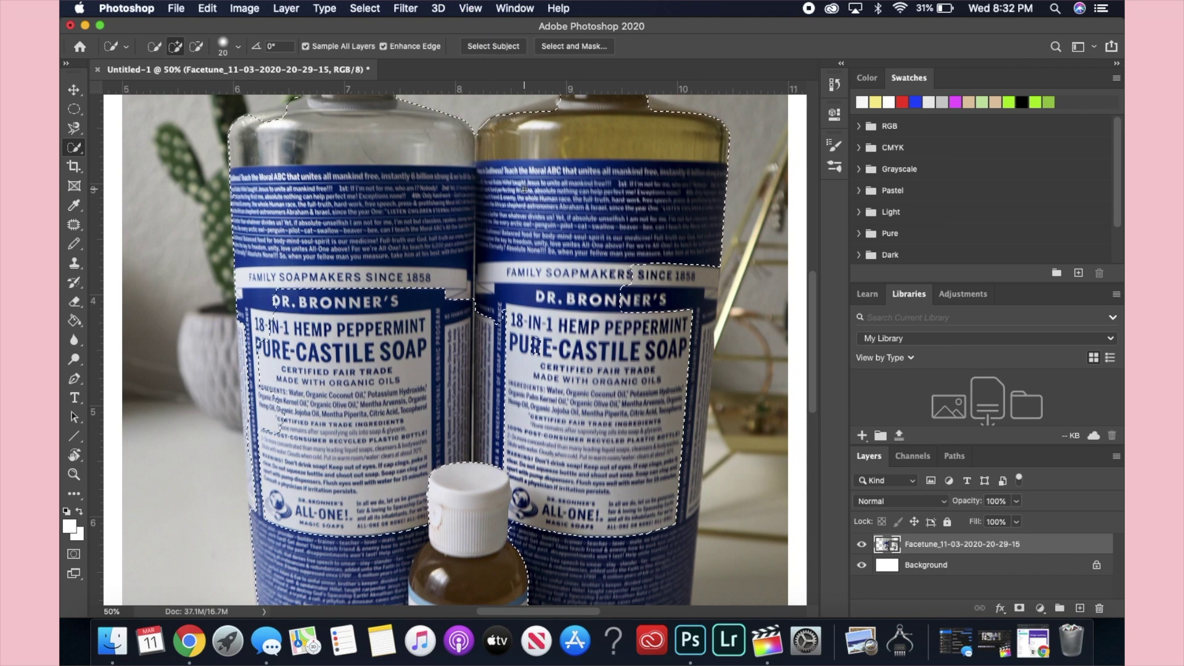
mouse_move(317, 246)
mouse_down()
mouse_move(286, 309)
mouse_move(264, 427)
mouse_up()
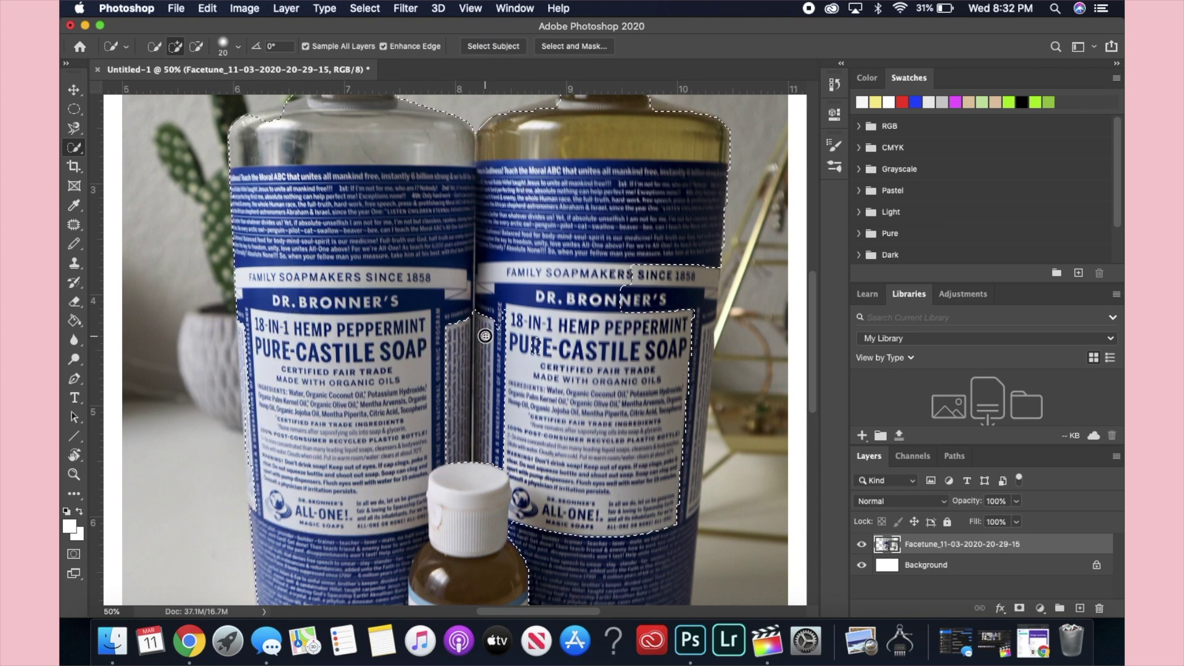
scroll(488, 472, down, 3)
scroll(489, 472, right, 5)
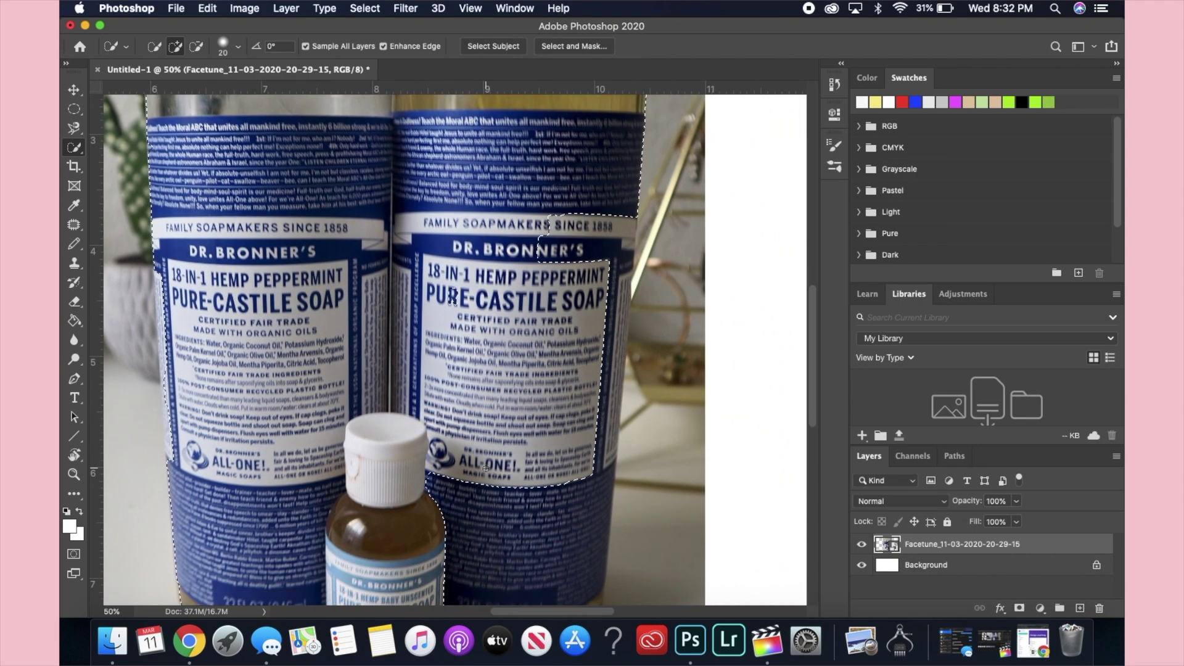
mouse_move(490, 171)
mouse_down()
mouse_move(518, 195)
mouse_move(552, 188)
mouse_move(558, 222)
mouse_move(542, 491)
mouse_move(452, 586)
mouse_up()
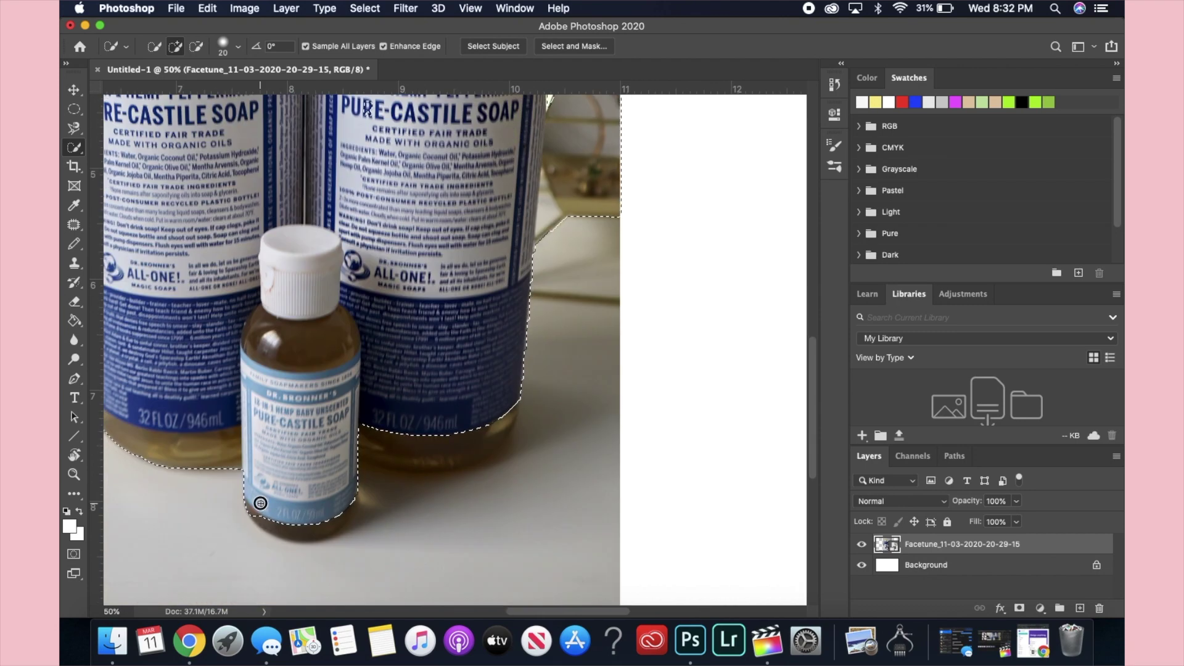
mouse_move(259, 502)
mouse_down()
mouse_move(343, 525)
mouse_move(360, 487)
mouse_up()
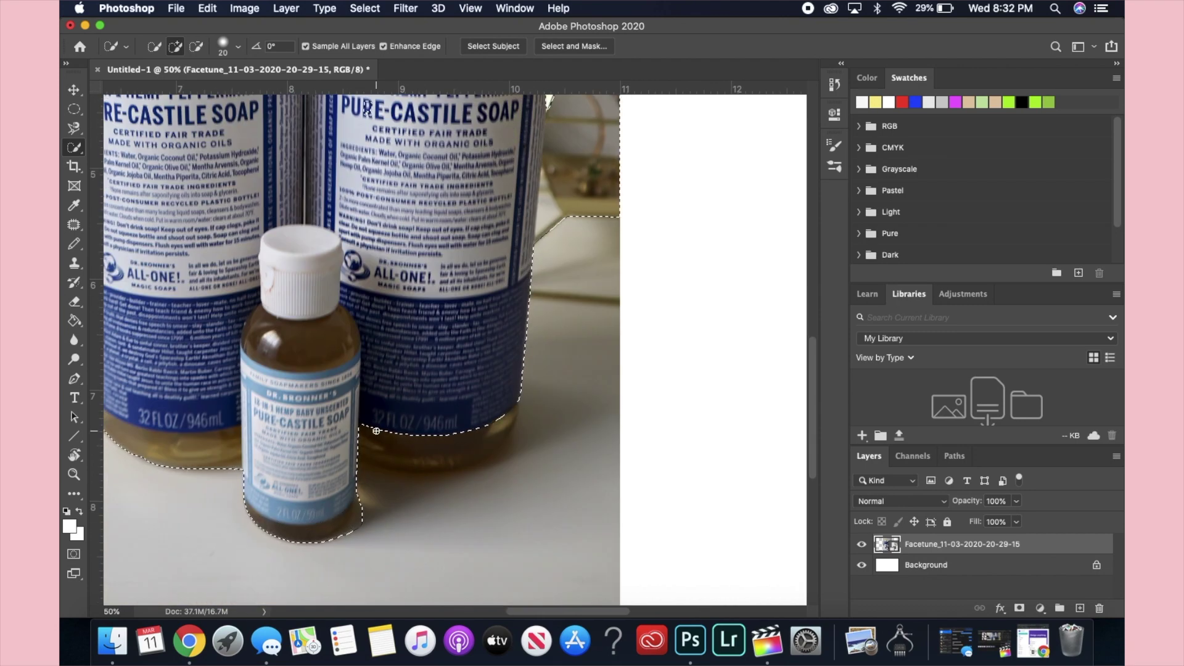
drag(368, 414, 400, 456)
Subtract the wall, plant pot and tabletop beside and below the left bottle from the selection
scroll(400, 424, up, 4)
scroll(400, 423, left, 5)
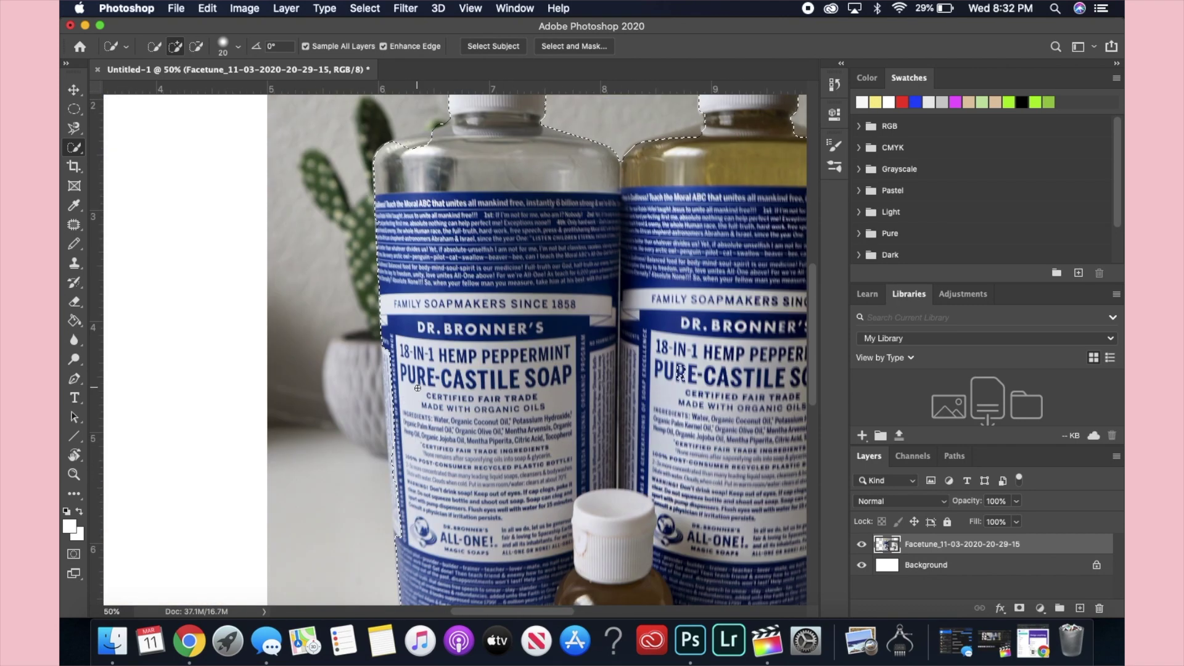
scroll(417, 387, down, 5)
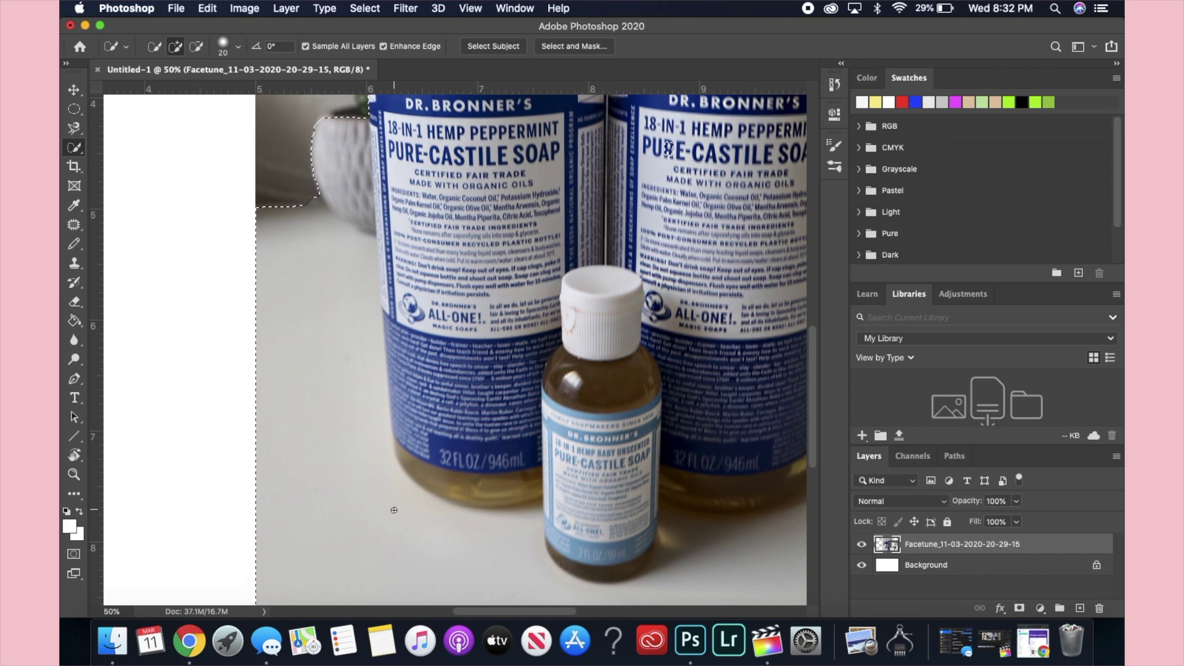
key(alt)
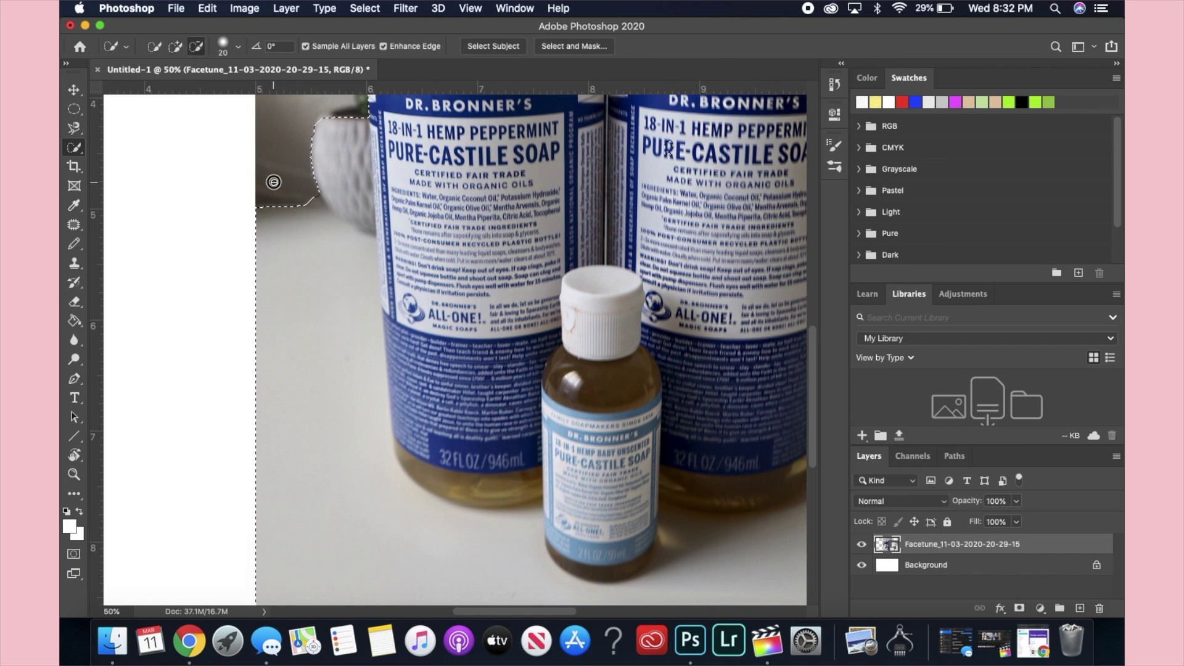
mouse_move(274, 182)
mouse_down()
mouse_move(293, 368)
mouse_move(271, 437)
mouse_move(258, 427)
mouse_move(257, 386)
mouse_up()
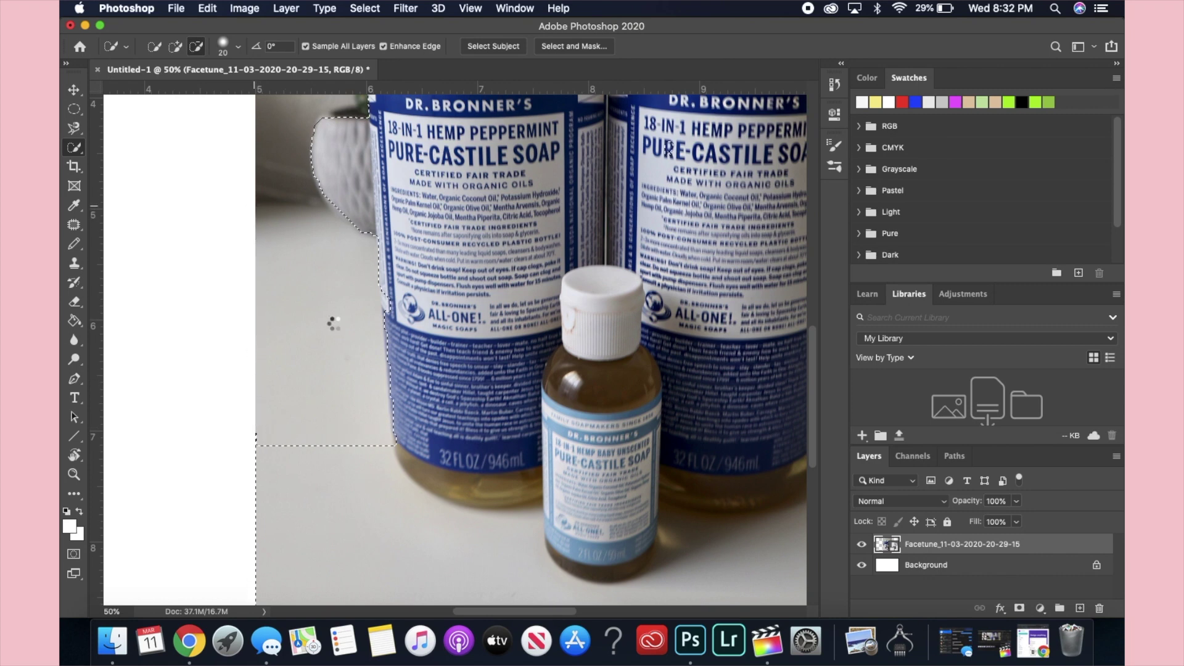
scroll(333, 323, up, 10)
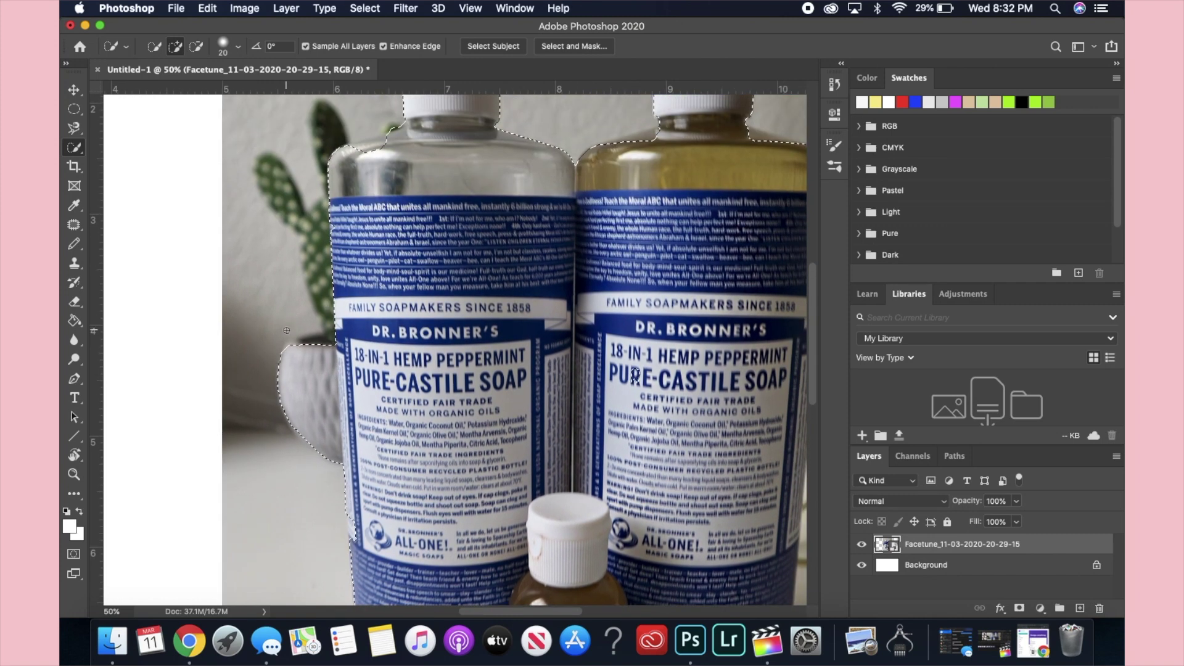
mouse_move(287, 330)
mouse_down()
mouse_move(295, 376)
mouse_move(307, 343)
mouse_move(323, 343)
mouse_move(330, 442)
mouse_move(330, 392)
mouse_up()
scroll(328, 393, down, 10)
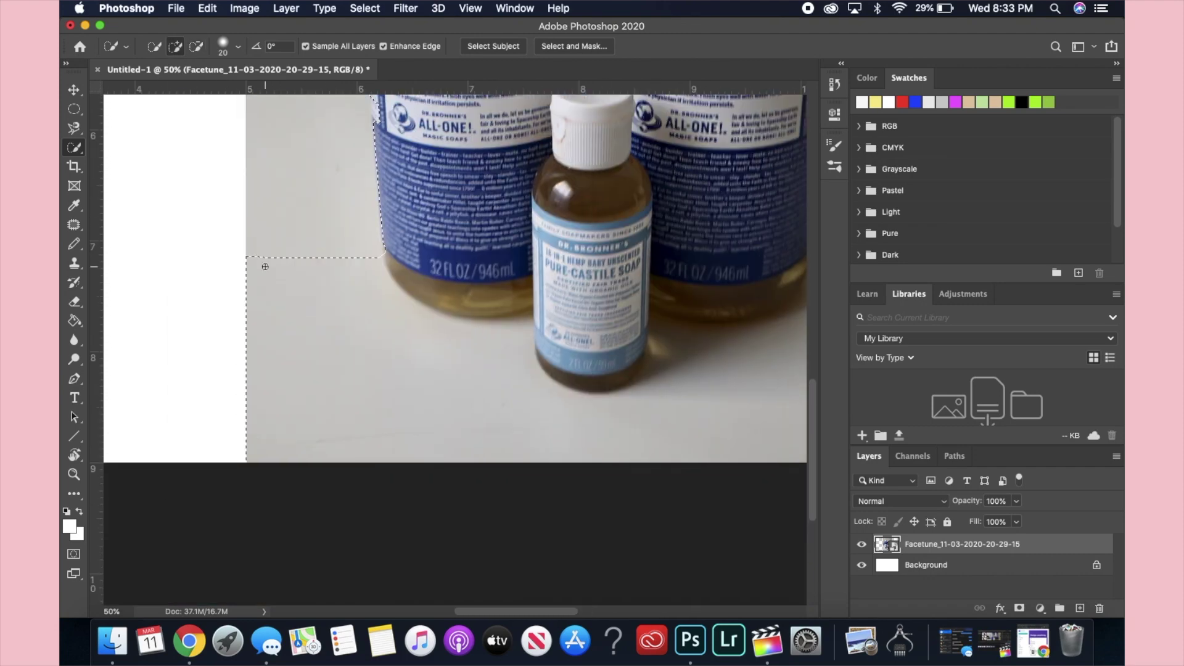
mouse_move(264, 267)
mouse_down()
mouse_move(249, 280)
mouse_move(244, 265)
mouse_move(249, 401)
mouse_up()
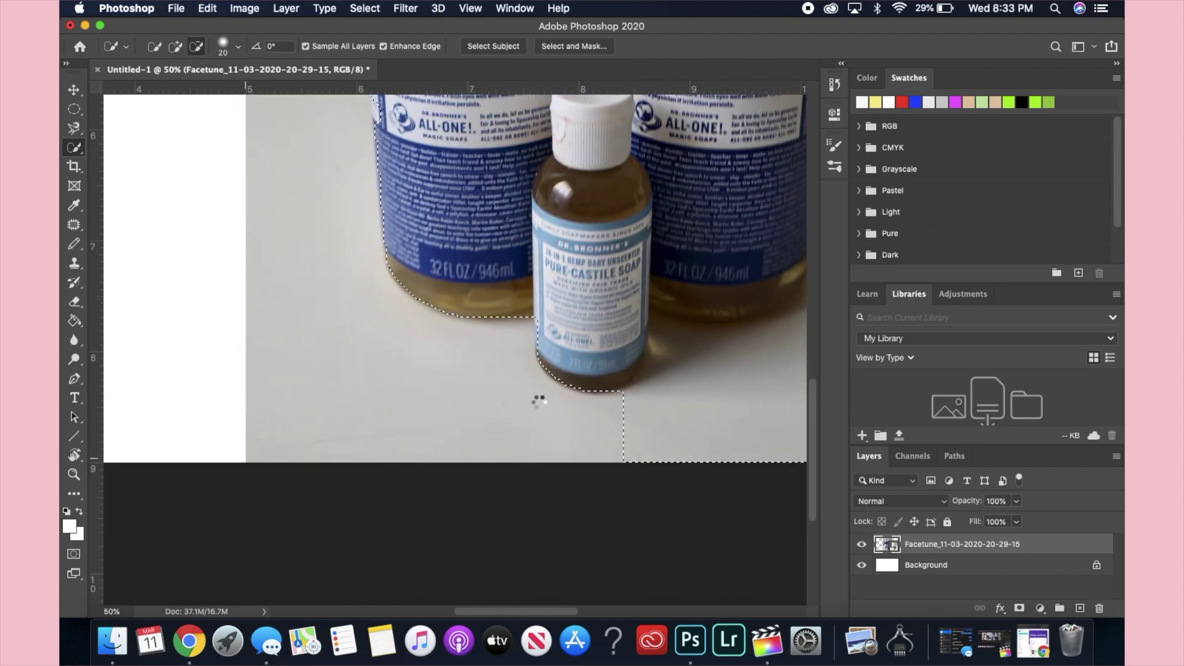
Subtract the tabletop, wall and gold plant holder beside and below the right bottle from the selection
scroll(537, 396, right, 5)
mouse_move(537, 396)
mouse_down()
mouse_move(427, 419)
mouse_move(572, 373)
mouse_up()
scroll(572, 373, up, 10)
scroll(572, 372, right, 4)
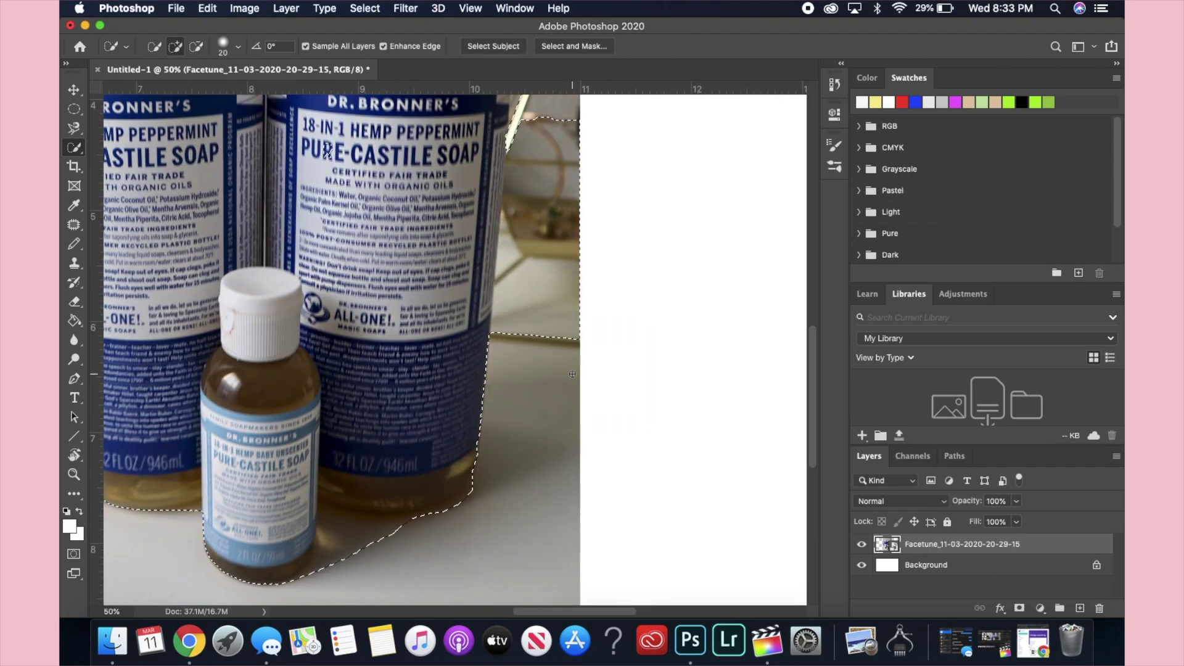
scroll(536, 211, up, 4)
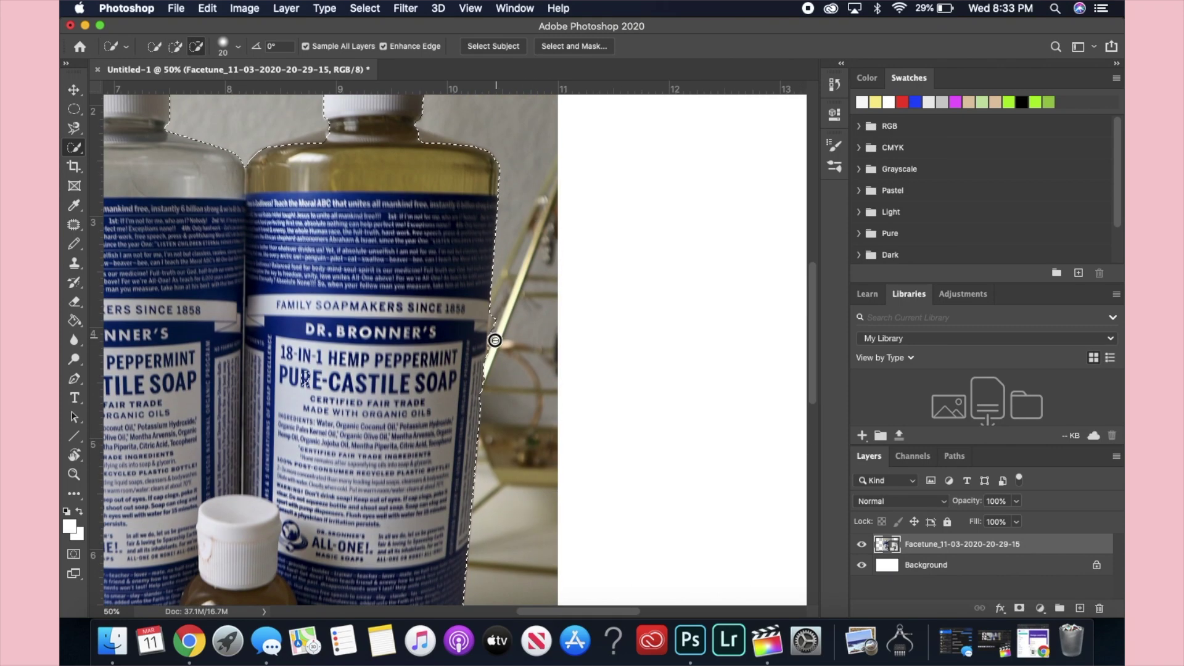
scroll(452, 272, up, 4)
scroll(370, 296, left, 5)
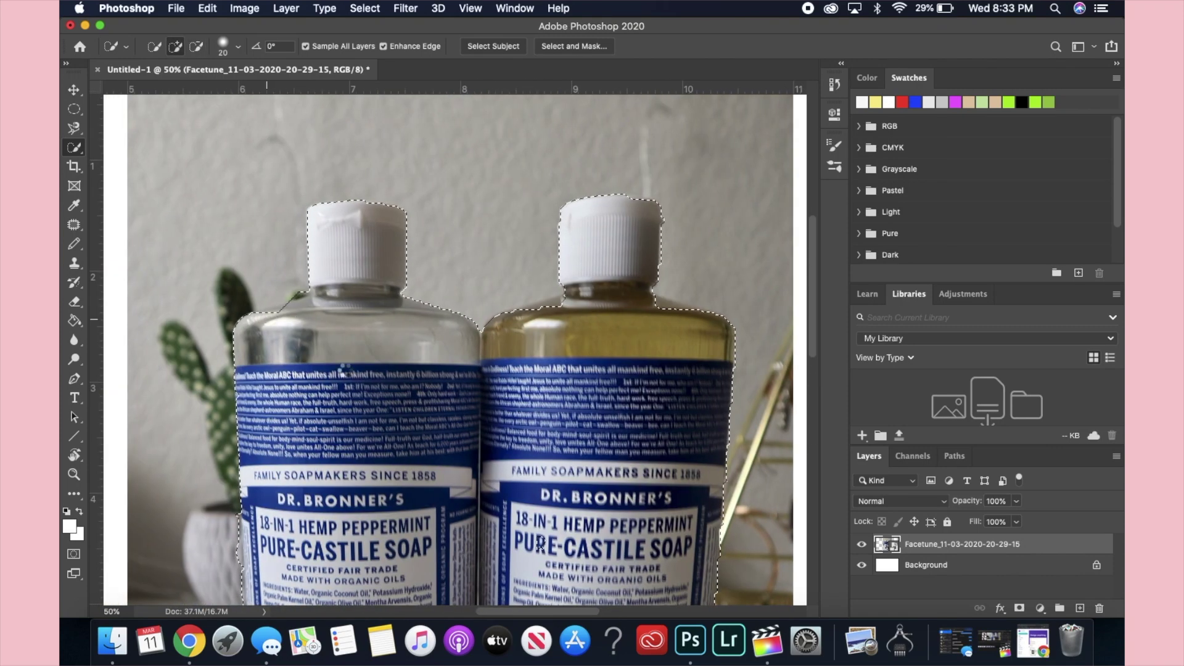
Subtract the shadow between the small bottle and the right bottle, lower the brush hardness, and add the right bottle's base back to the selection
scroll(289, 357, down, 8)
scroll(290, 358, right, 1)
scroll(277, 402, down, 6)
scroll(278, 402, right, 2)
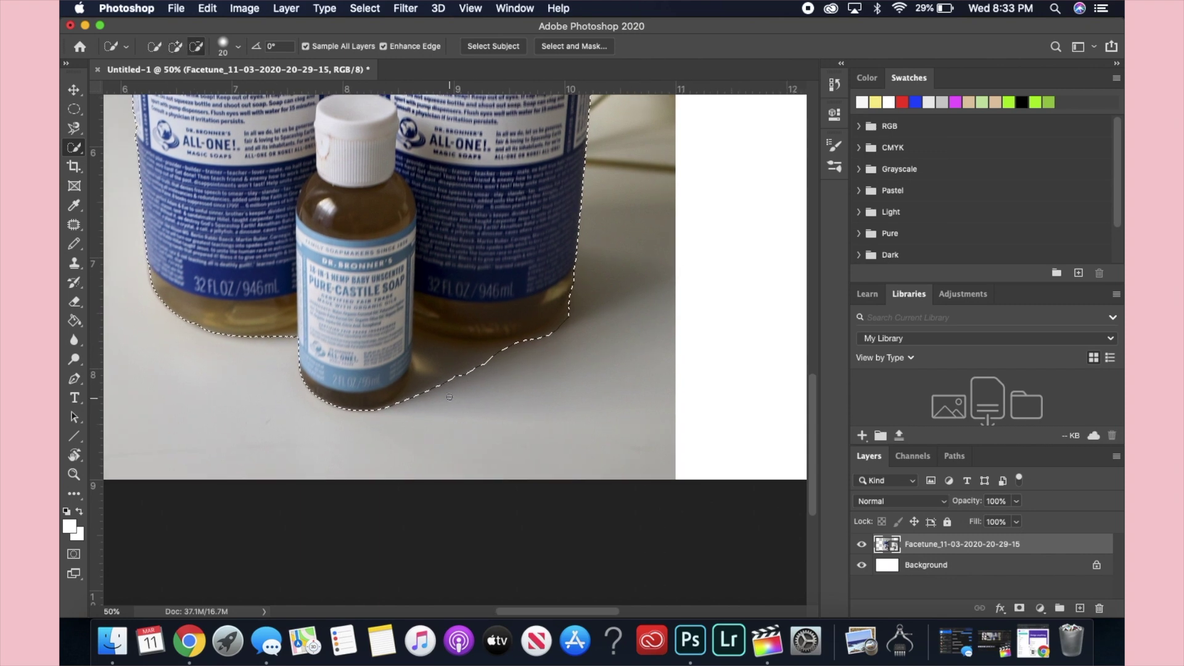
mouse_move(456, 374)
mouse_down()
mouse_move(426, 347)
mouse_move(486, 332)
mouse_up()
click(238, 46)
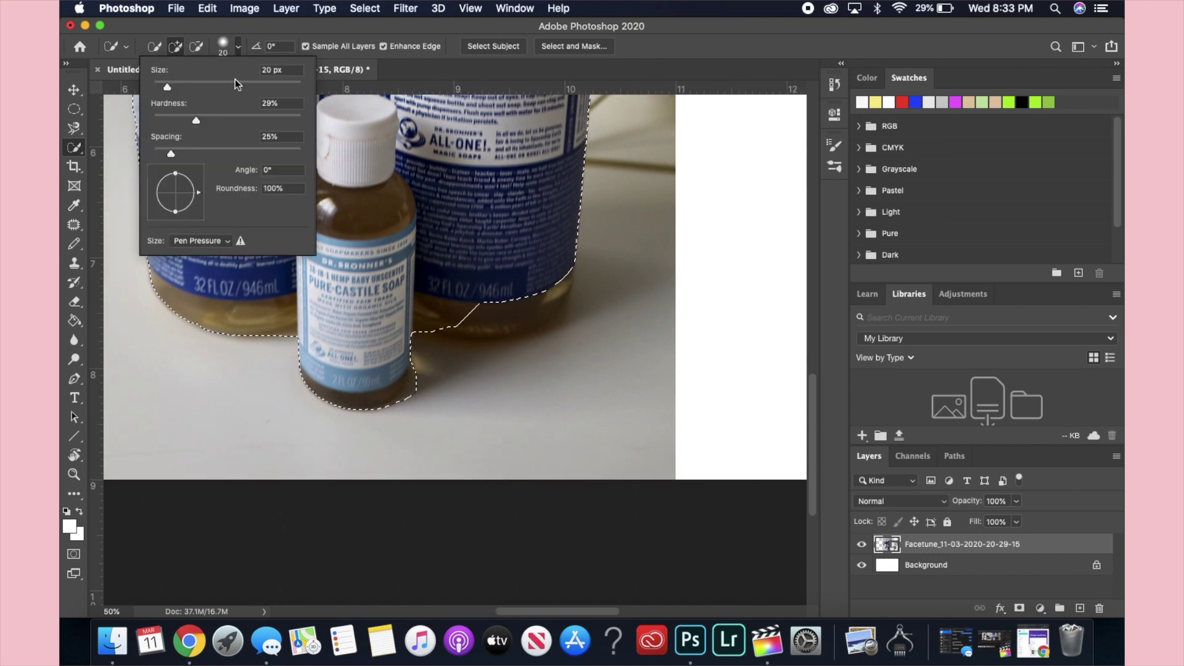
drag(196, 120, 180, 121)
click(497, 317)
key(super+minus)
key(super+minus)
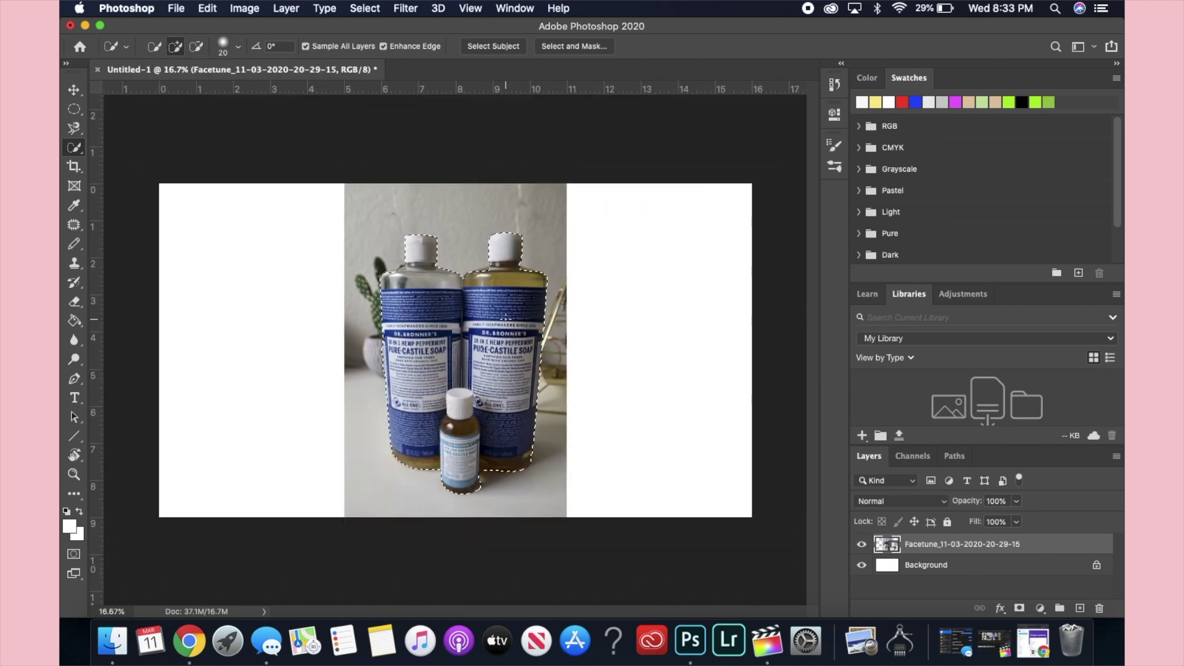
Refine the bottle selection in Select and Mask with Smooth 8 and Feather 2.3 px, and output it to a new layer
click(568, 45)
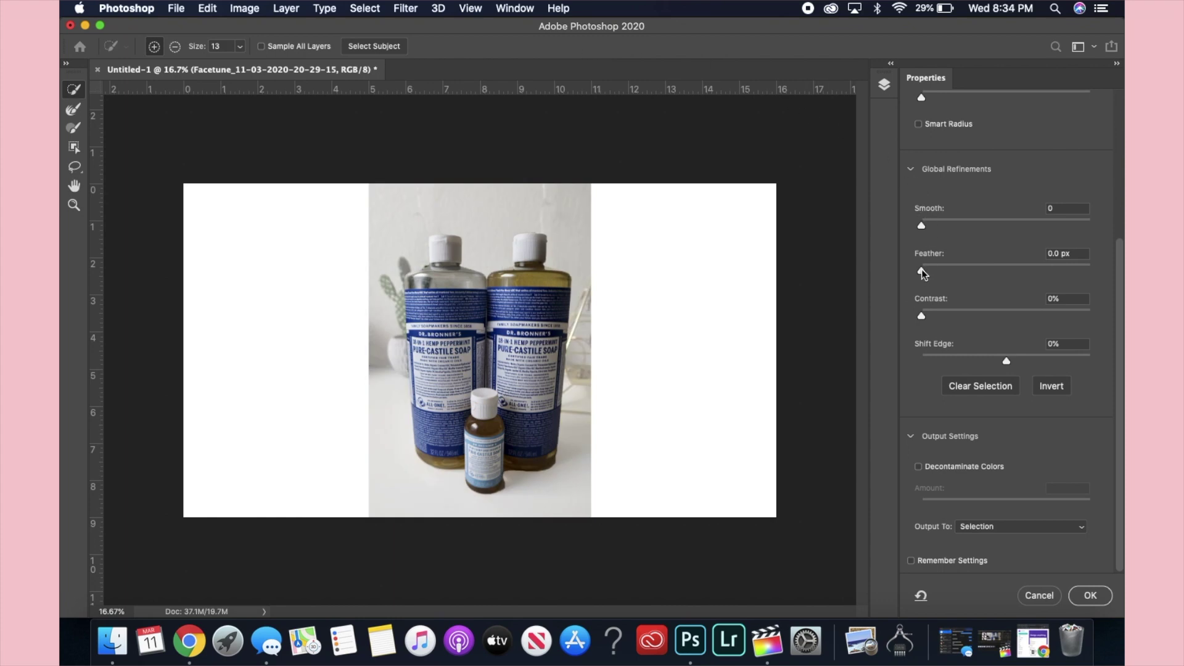
drag(923, 274, 944, 276)
drag(921, 226, 936, 229)
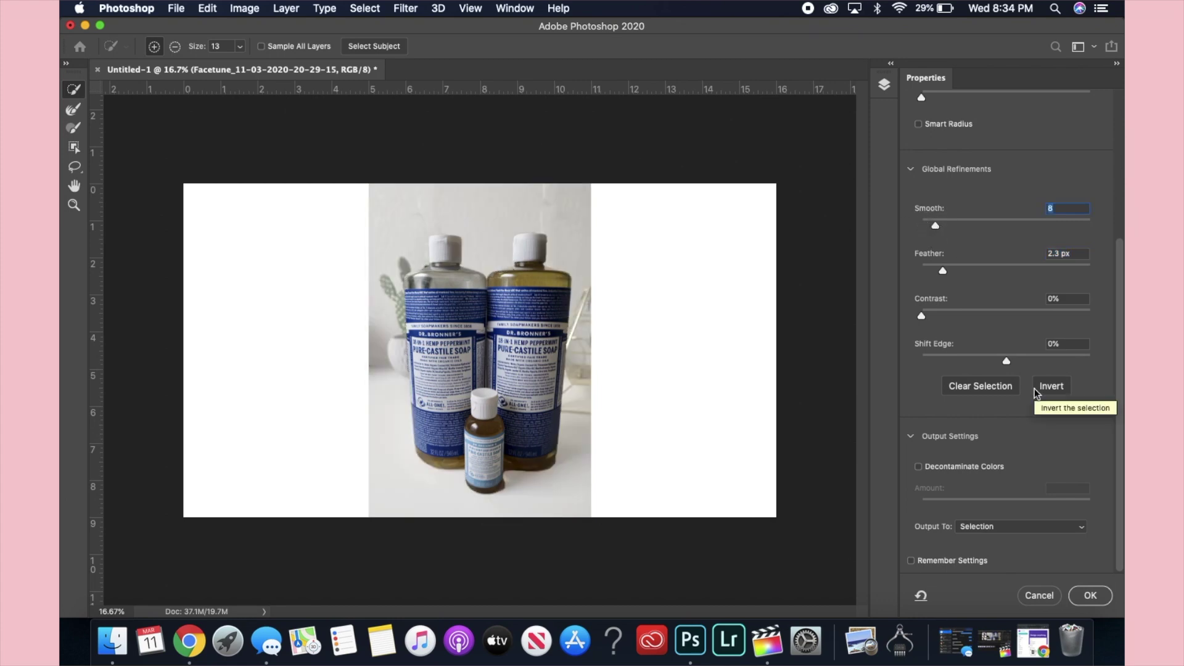
click(978, 531)
click(999, 553)
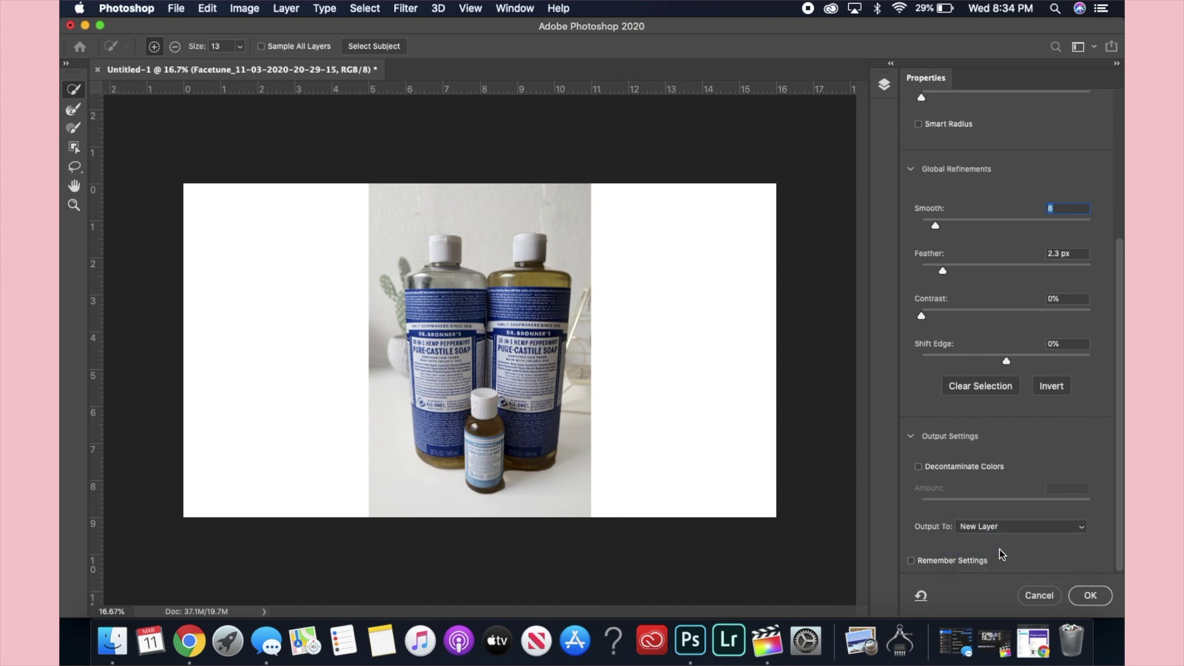
click(1088, 595)
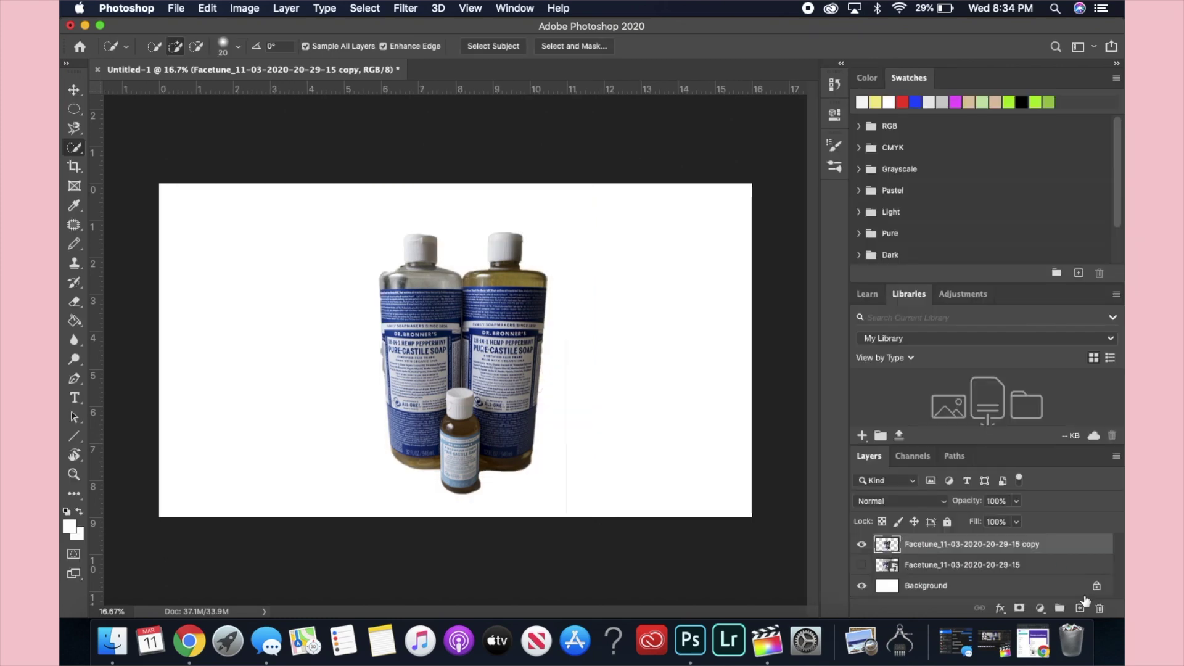
Delete the white Background layer and the original bottle photo layer, keeping only the bottle cut-out
click(882, 589)
key(BackSpace)
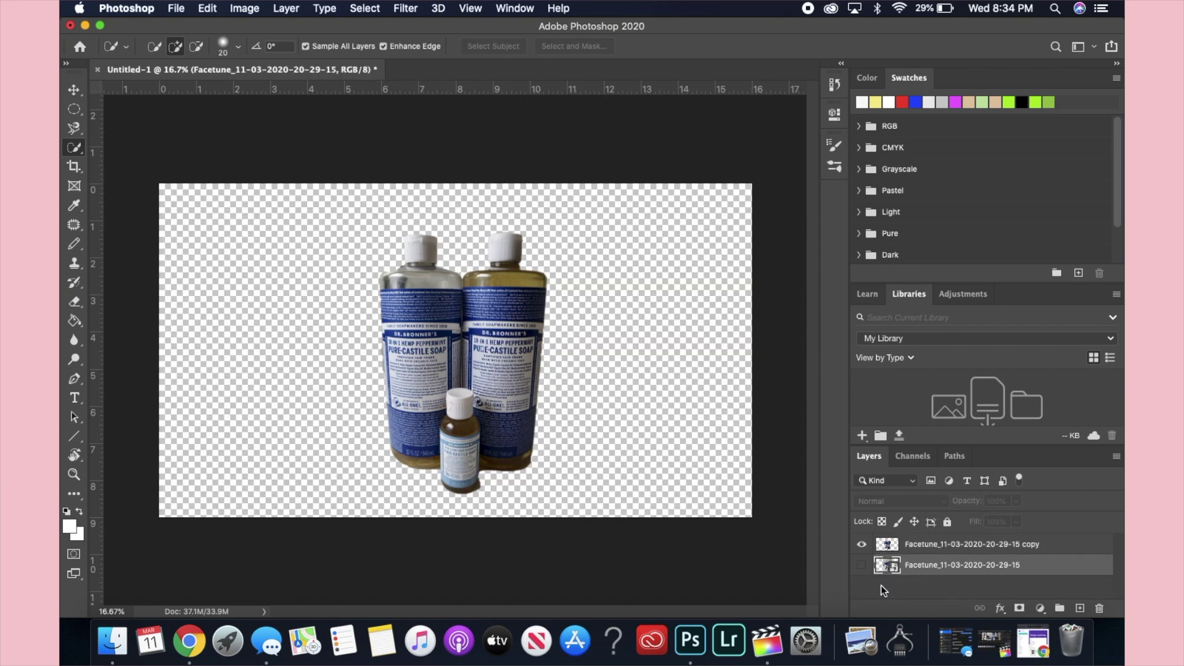
click(861, 566)
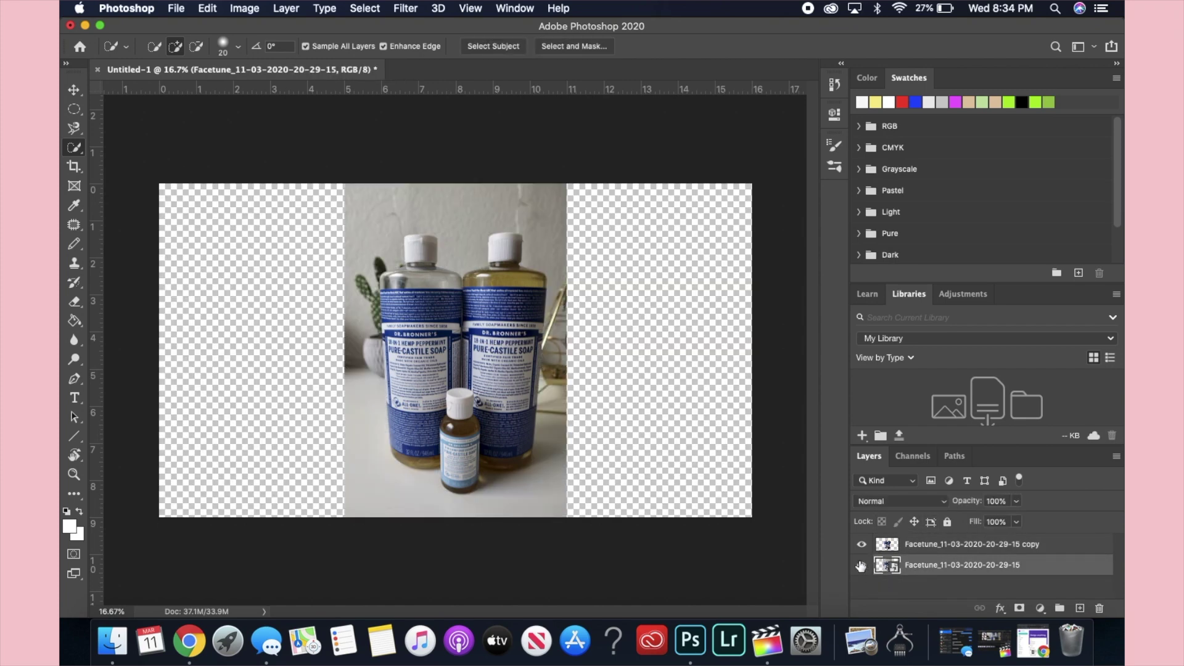
click(861, 566)
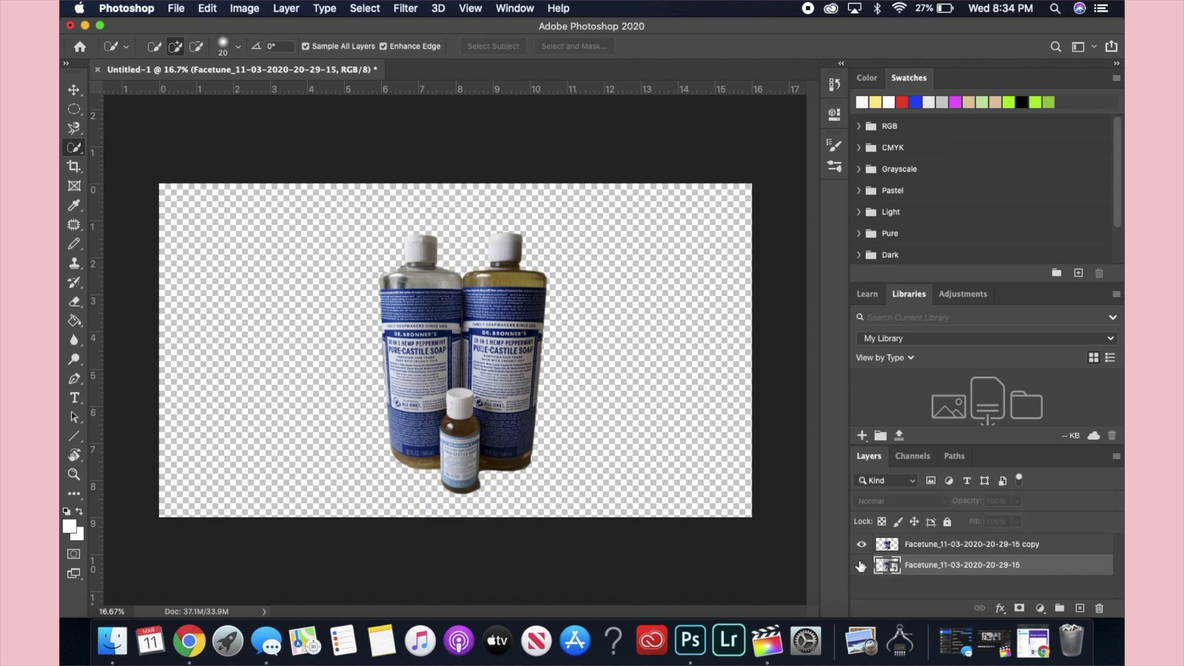
click(861, 566)
click(861, 566)
key(Delete)
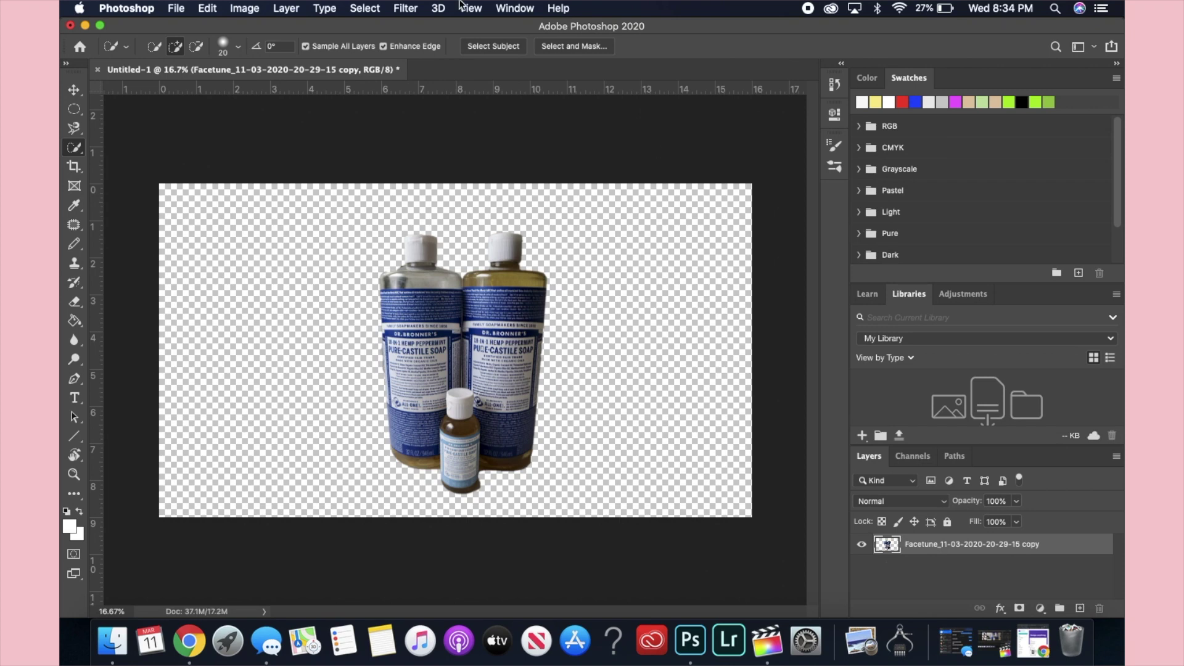
drag(594, 26, 435, 26)
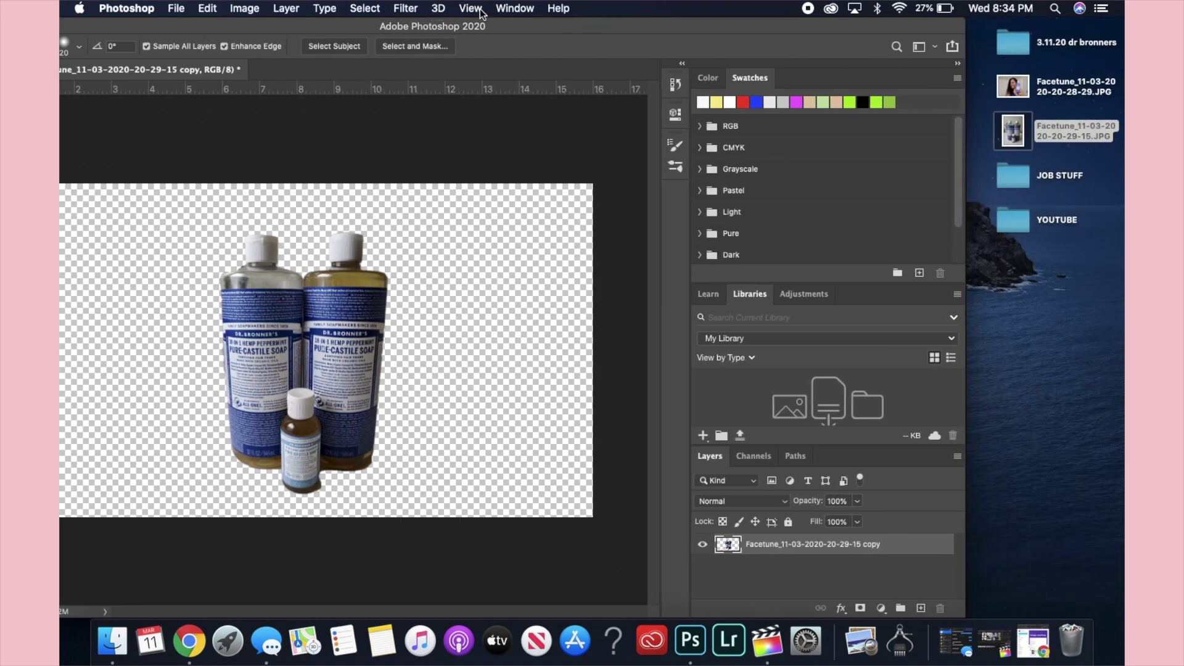
drag(1010, 88, 130, 298)
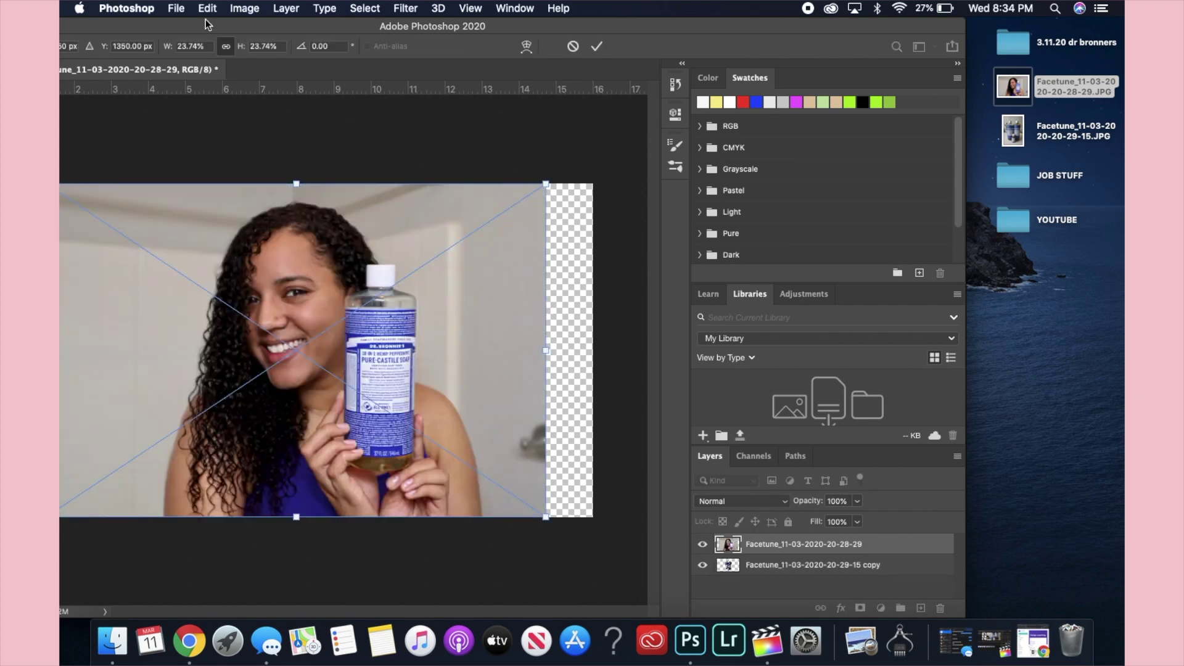
drag(205, 20, 397, 30)
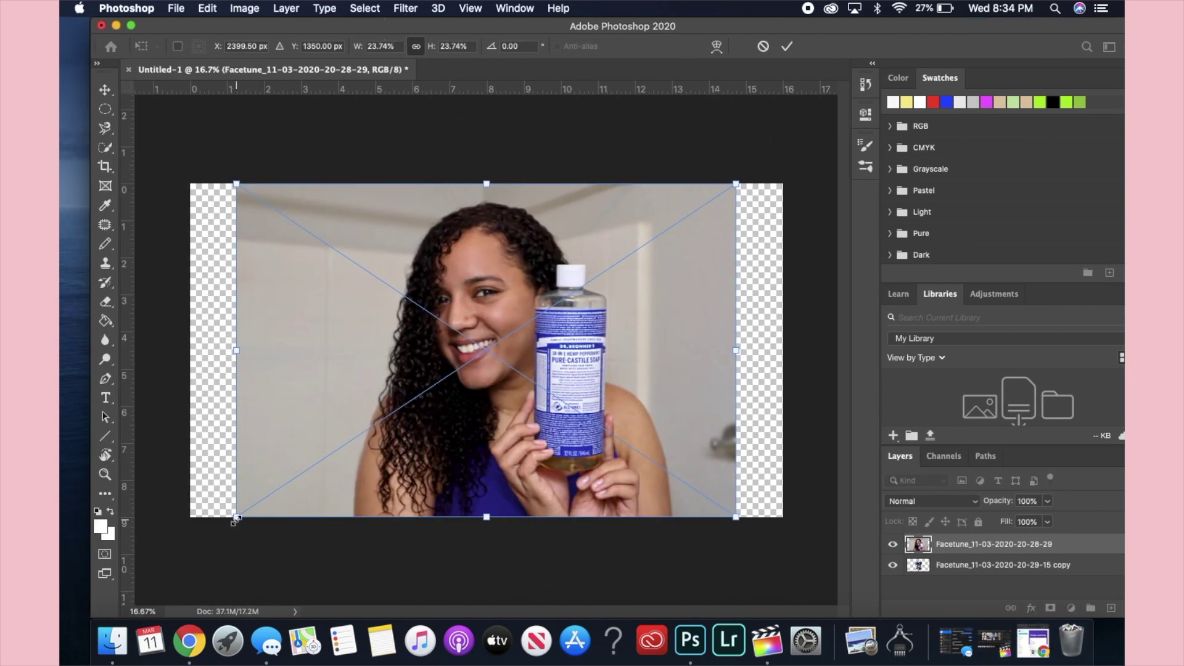
Scale the placed photo to about 28.12%, position it to cover the whole canvas, commit the placement and maximize the window
drag(235, 521, 175, 555)
drag(295, 444, 330, 445)
drag(214, 186, 182, 162)
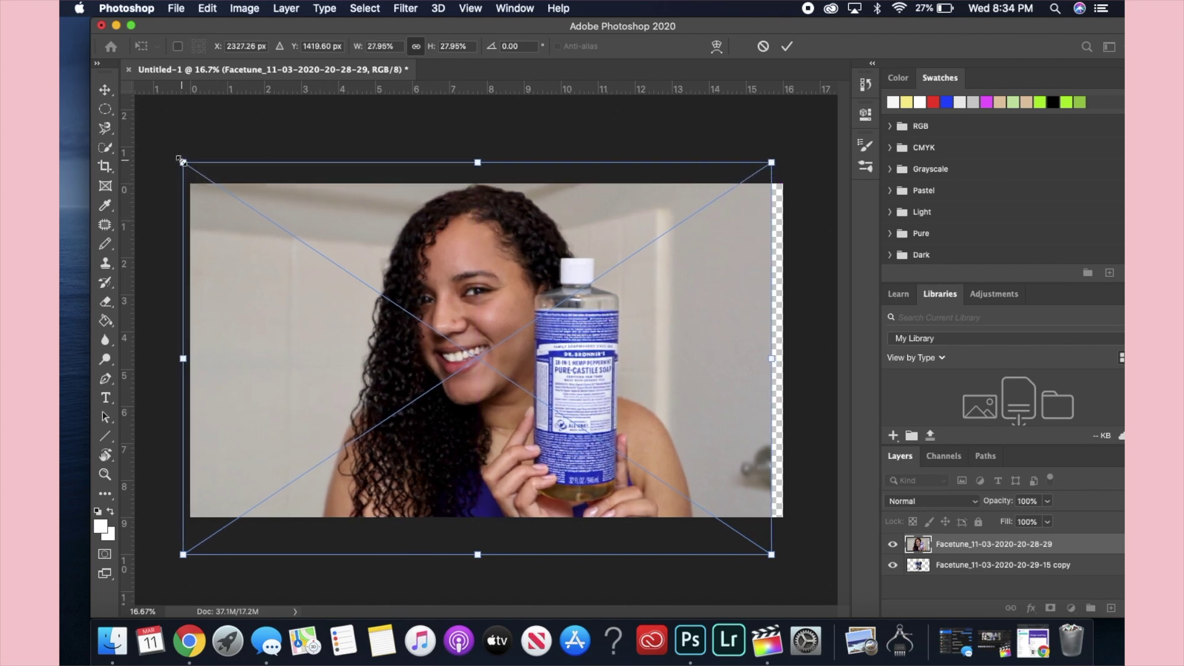
drag(261, 247, 272, 246)
drag(193, 164, 190, 162)
drag(232, 276, 233, 275)
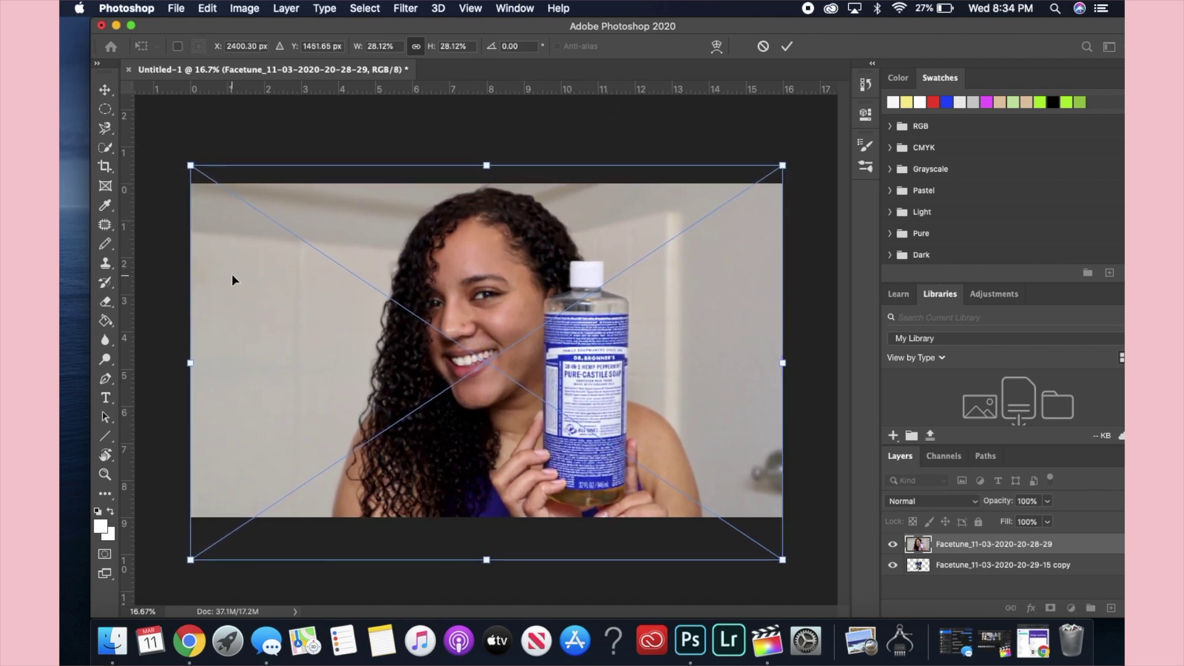
click(787, 48)
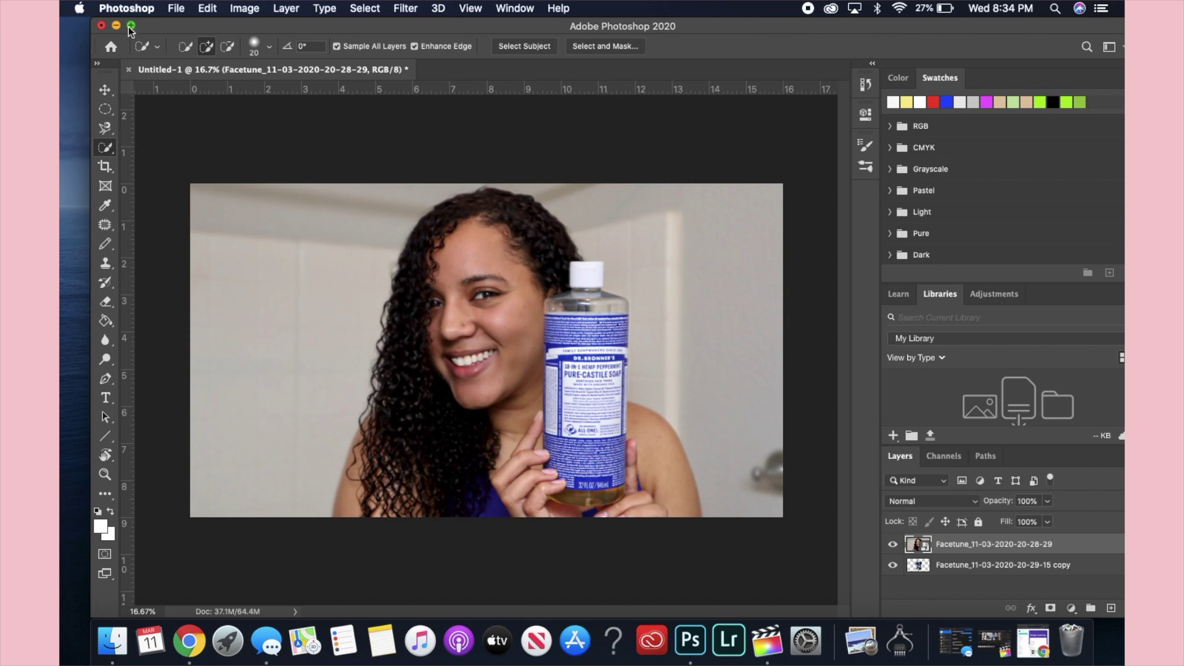
click(130, 26)
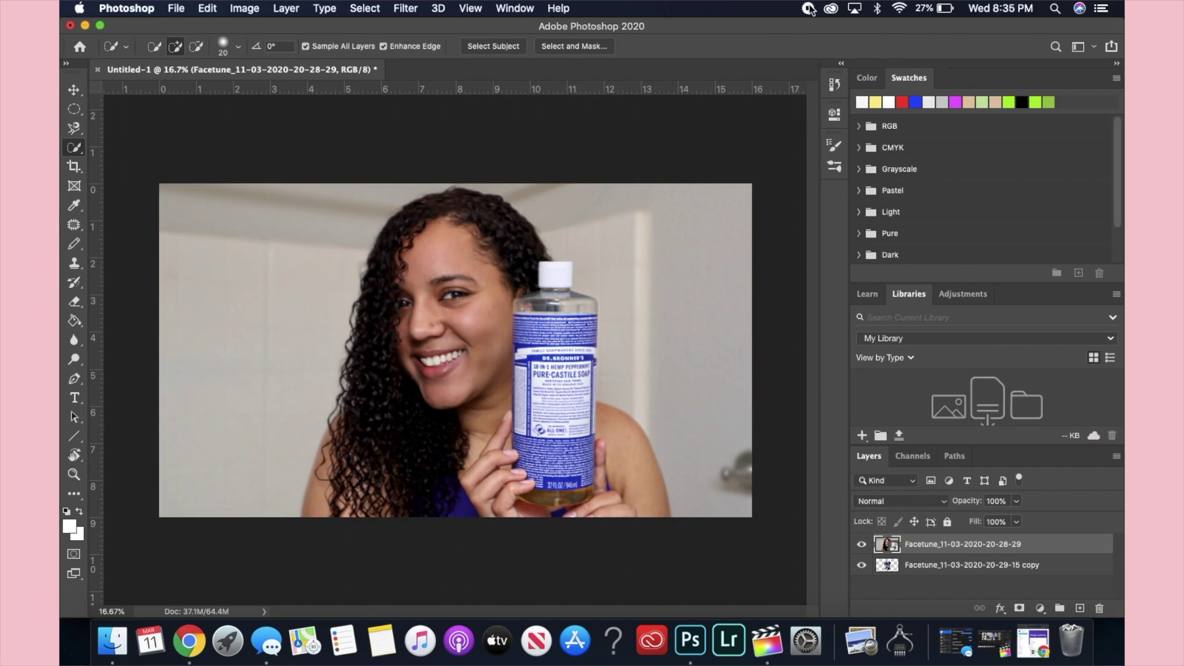
Duplicate the photo layer of the woman under the name "outline"
click(285, 8)
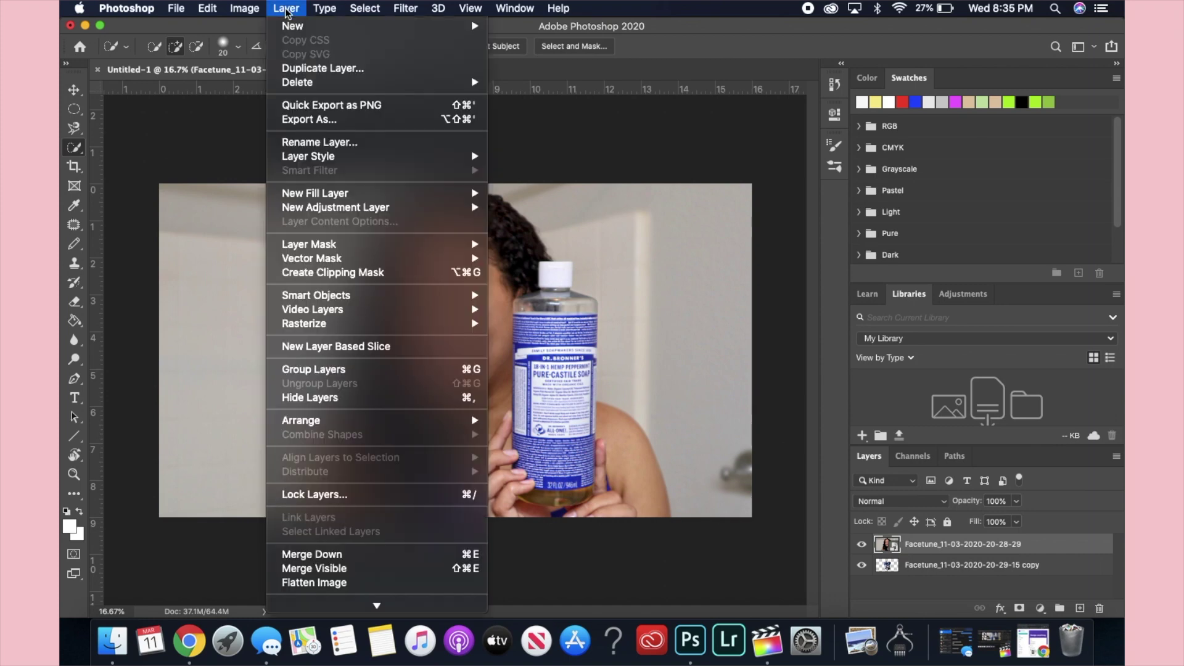
click(318, 68)
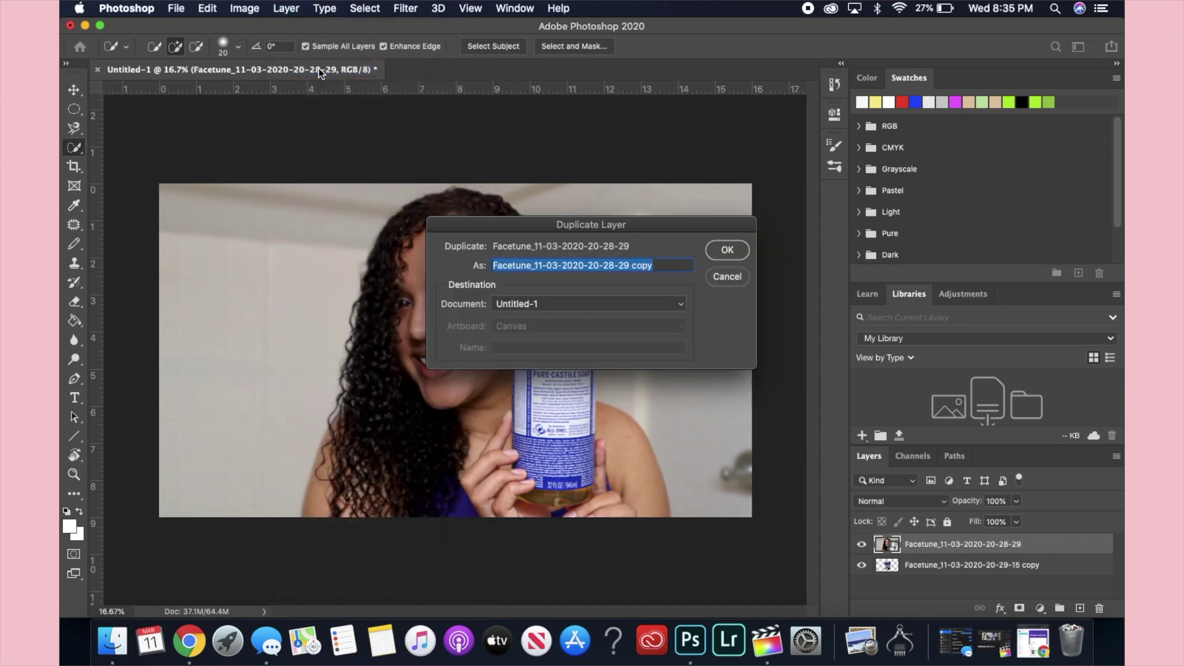
text(outline)
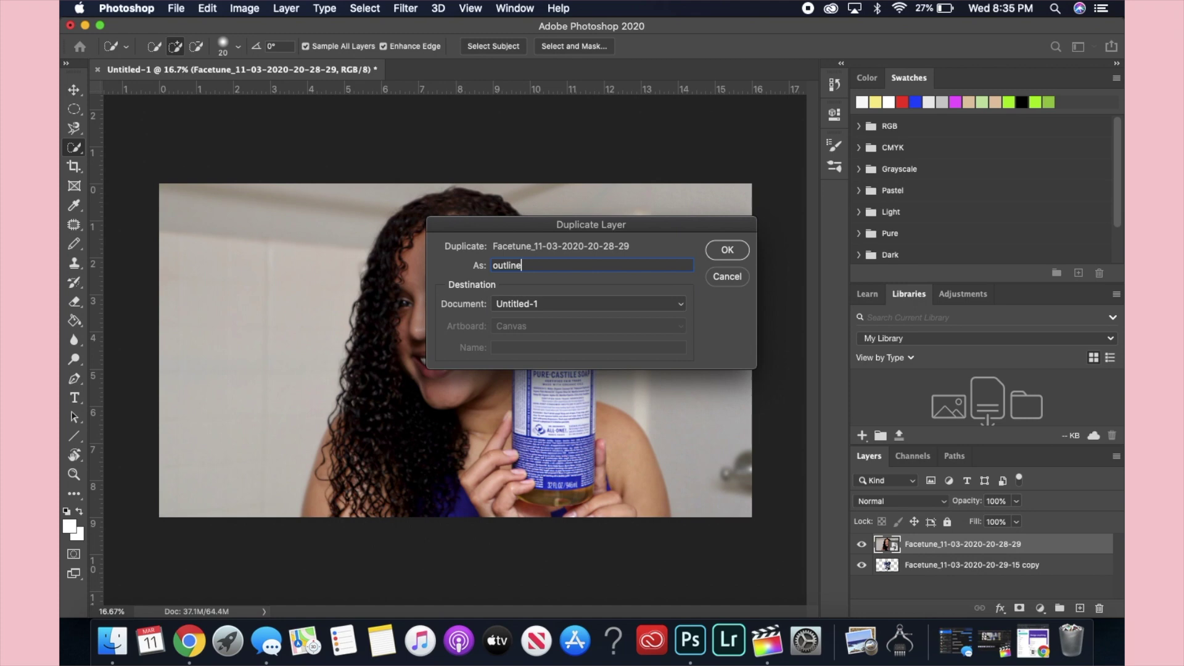
key(Return)
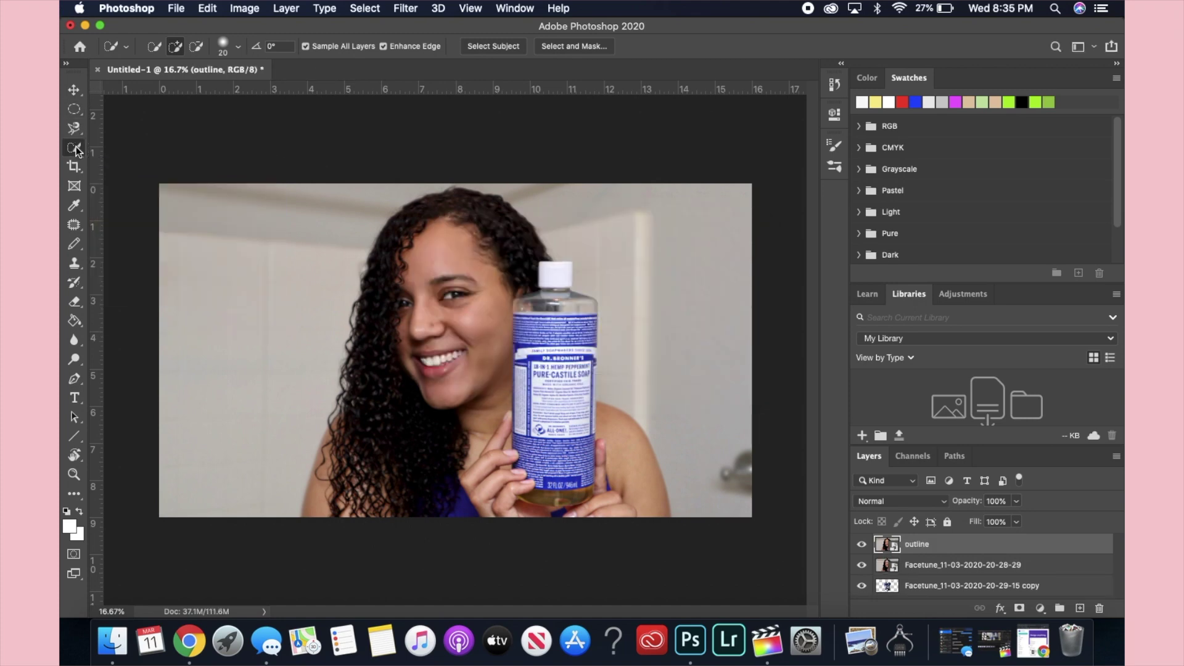
Select the woman and the soap bottle she holds on the outline layer with the Quick Selection Tool
mouse_move(457, 190)
mouse_down()
mouse_move(422, 213)
mouse_move(378, 352)
mouse_move(376, 415)
mouse_move(317, 509)
mouse_move(335, 444)
mouse_up()
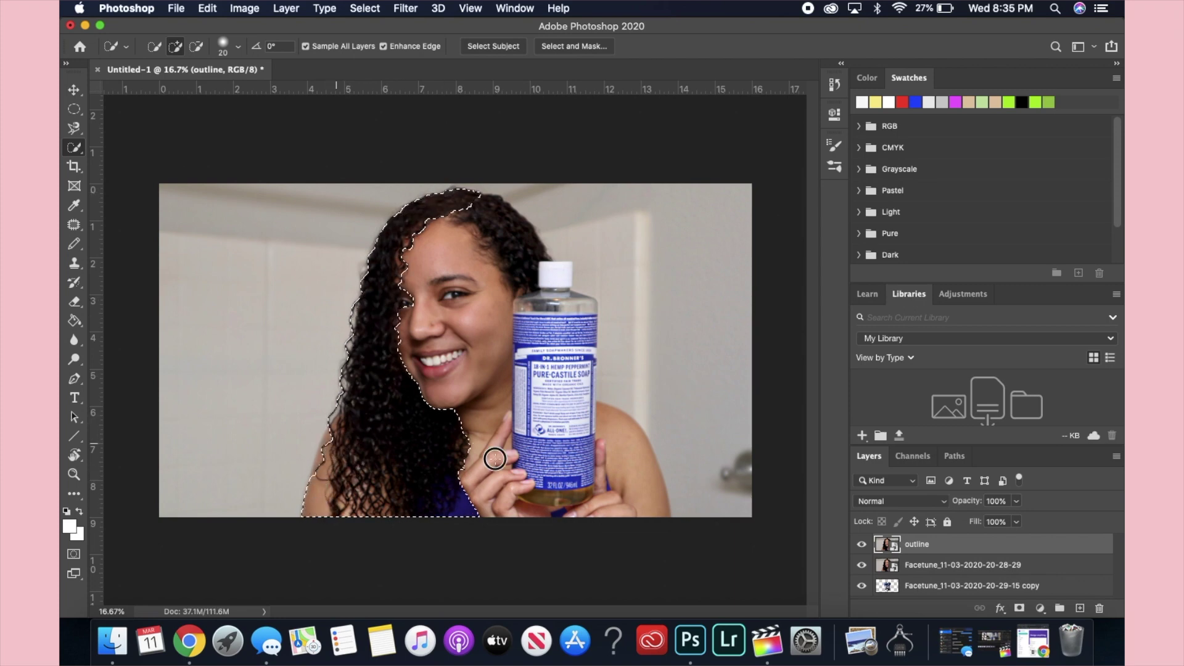
mouse_move(495, 458)
mouse_down()
mouse_move(563, 502)
mouse_move(654, 508)
mouse_move(627, 454)
mouse_move(564, 430)
mouse_move(548, 466)
mouse_move(576, 462)
mouse_move(569, 478)
mouse_move(537, 362)
mouse_move(551, 275)
mouse_move(575, 311)
mouse_move(585, 373)
mouse_up()
key(super+plus)
key(super+plus)
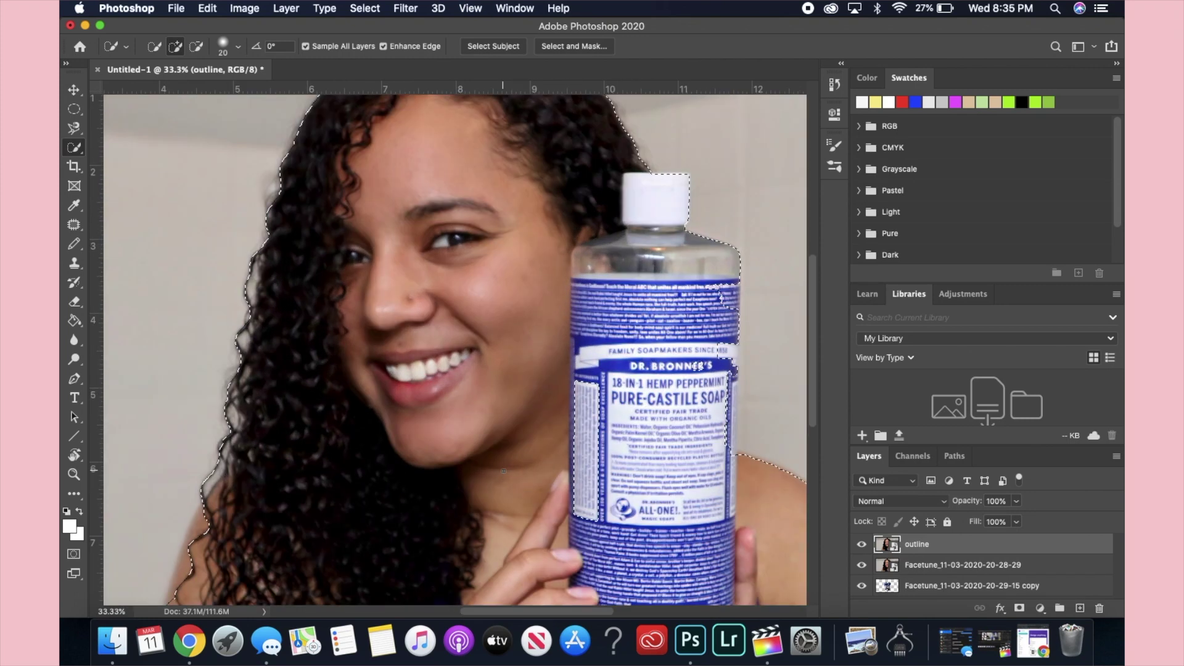
scroll(504, 471, right, 5)
scroll(503, 471, down, 2)
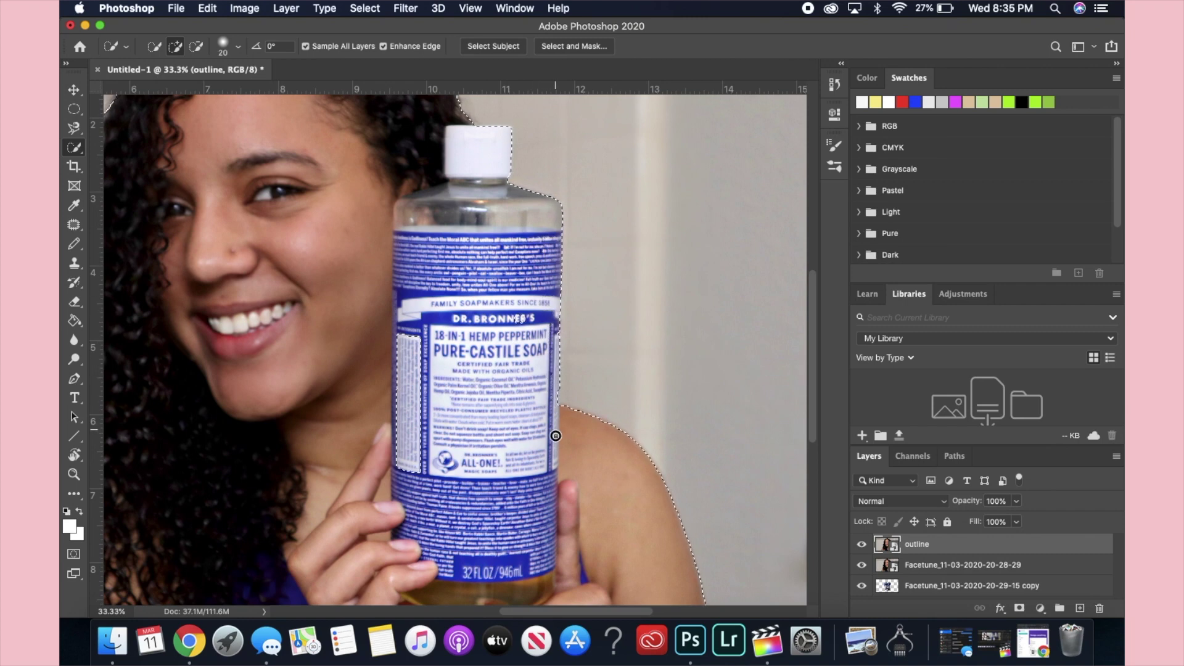
key(super+minus)
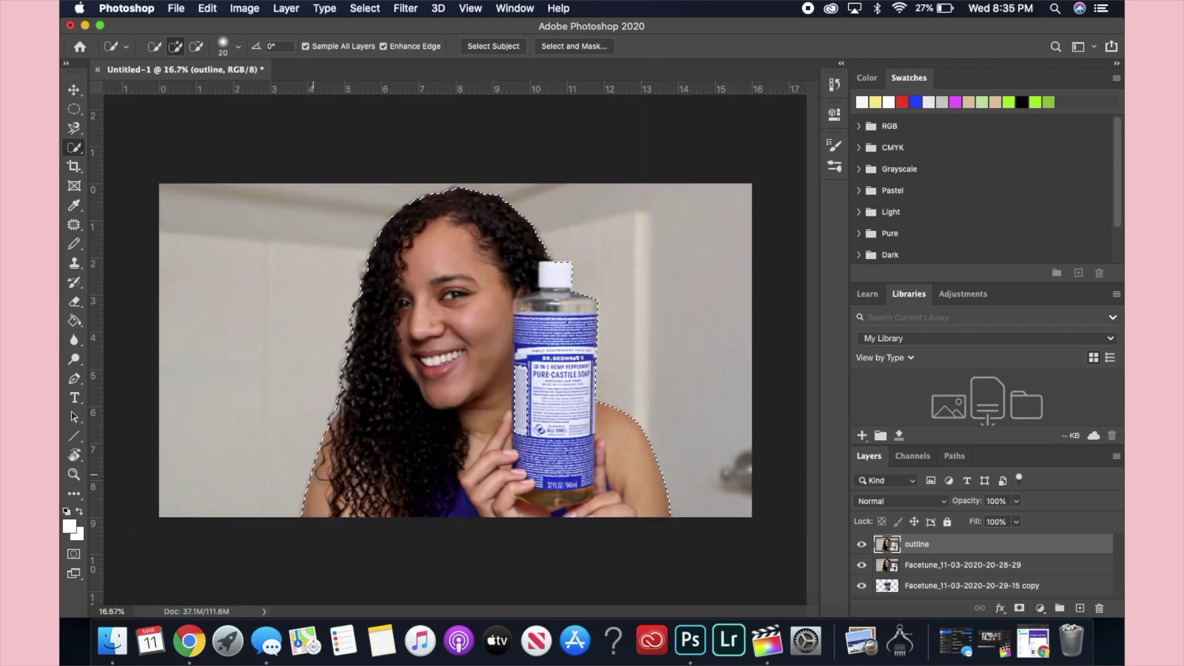
Output the selection of the woman and her bottle to a new layer through Select and Mask
click(558, 45)
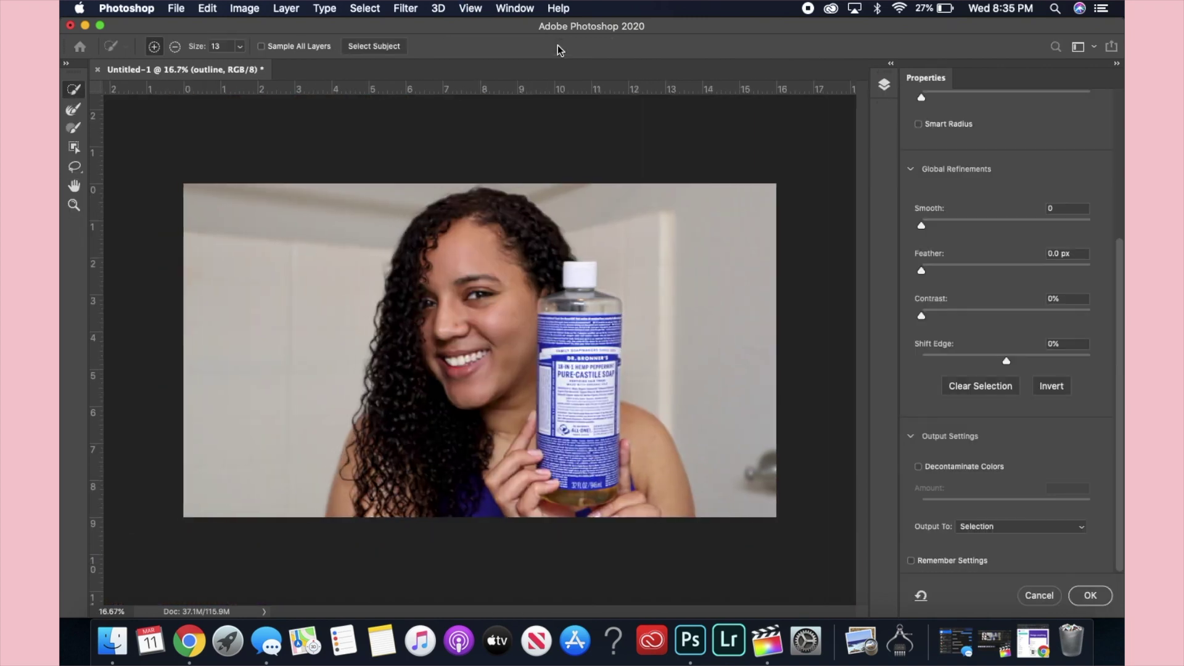
click(980, 528)
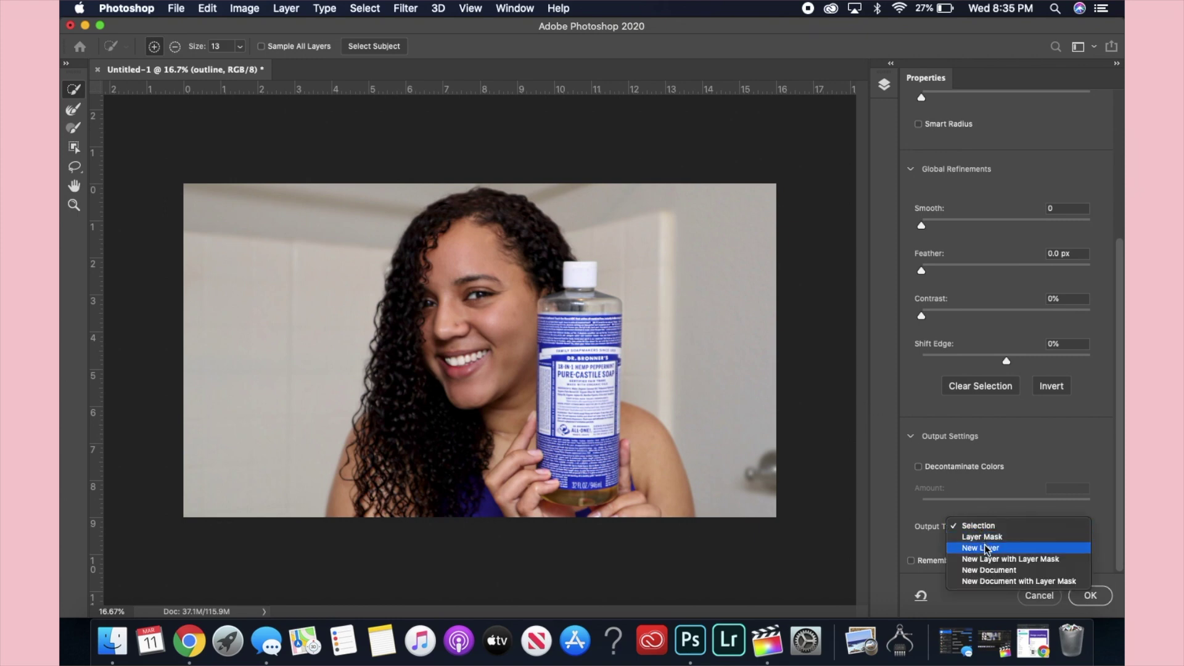
click(987, 549)
click(1087, 595)
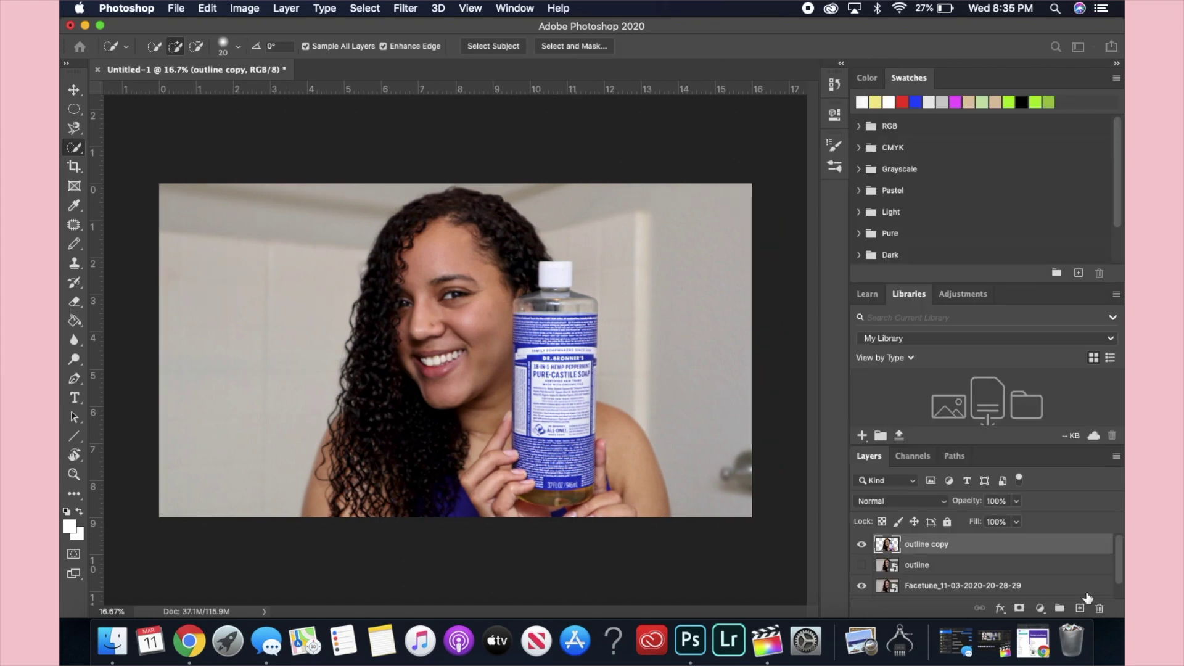
Add a Stroke effect to the outline copy layer through its blending options
right_click(886, 546)
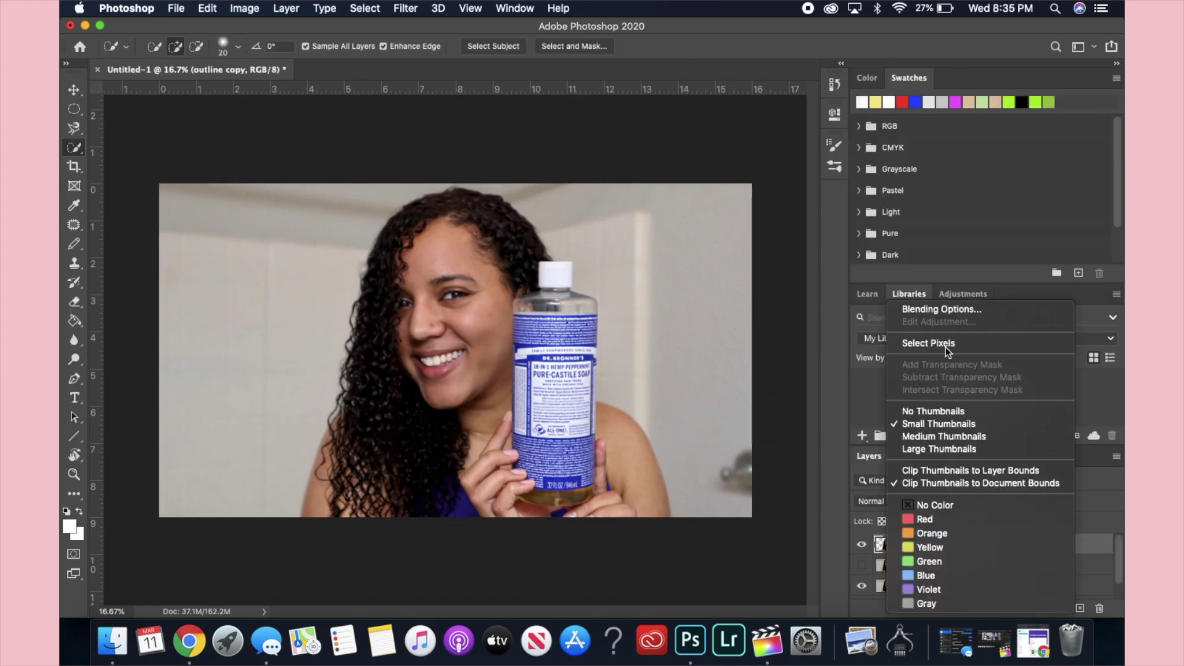
click(927, 309)
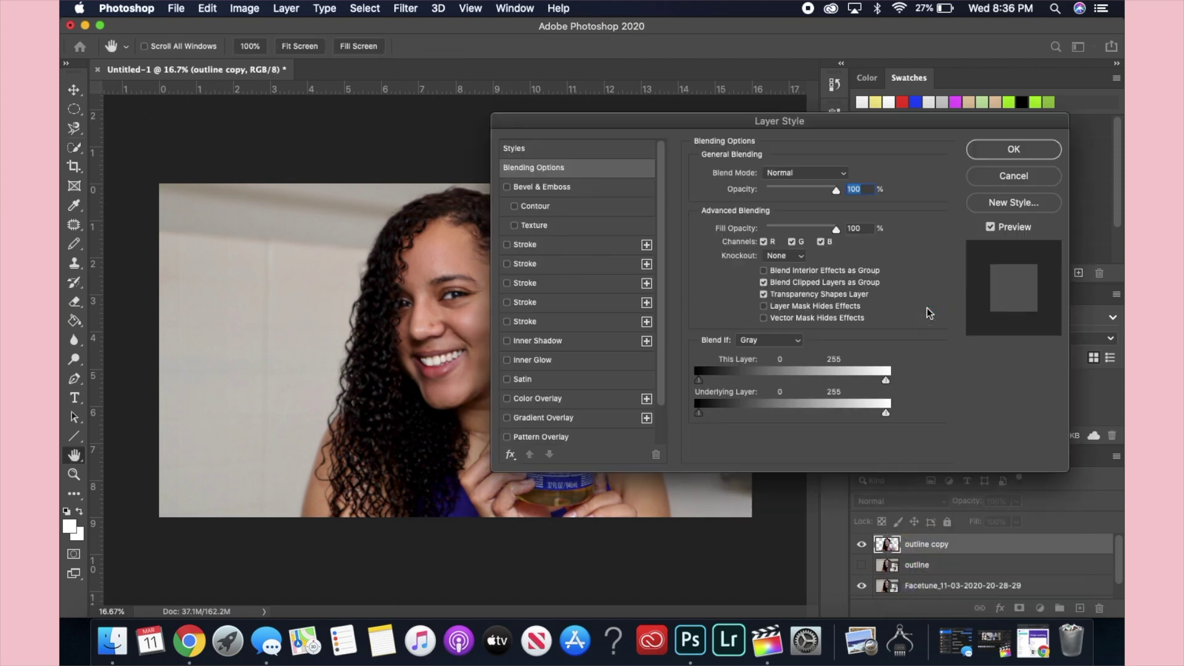
click(507, 245)
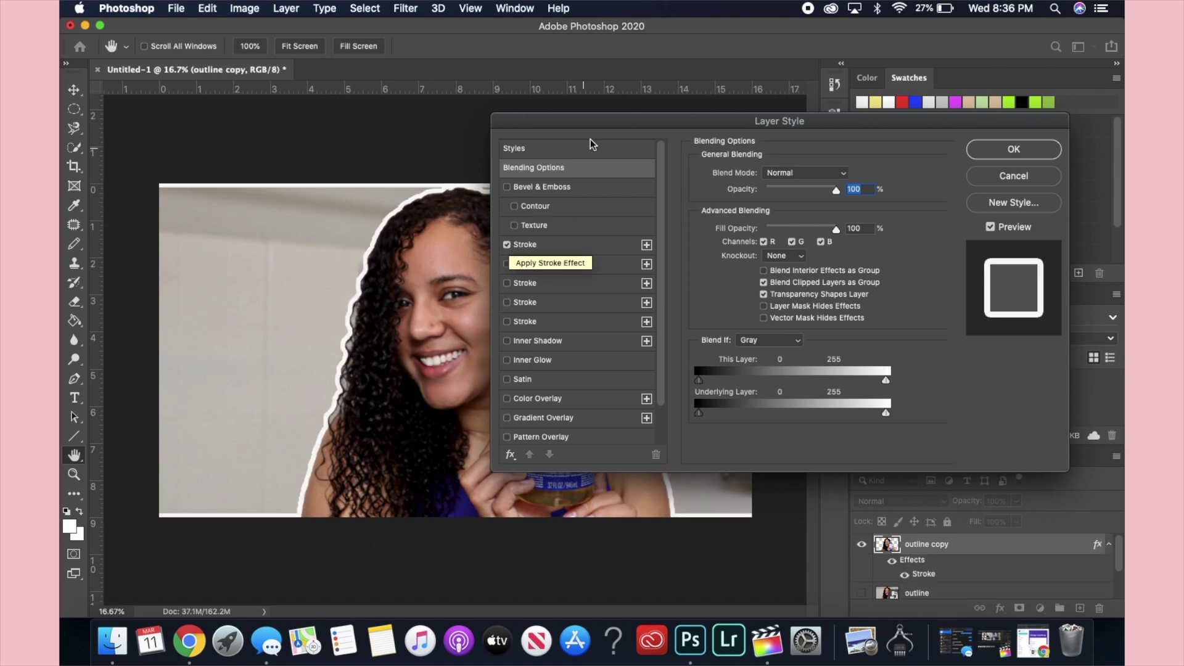
drag(725, 122, 737, 52)
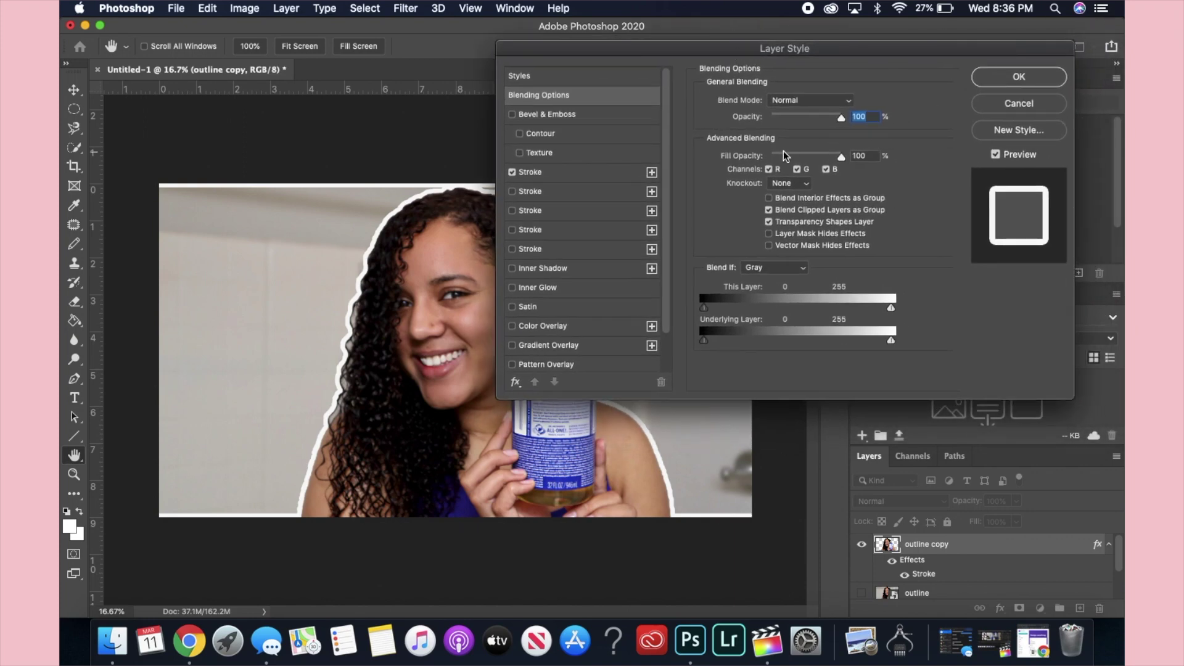
click(985, 79)
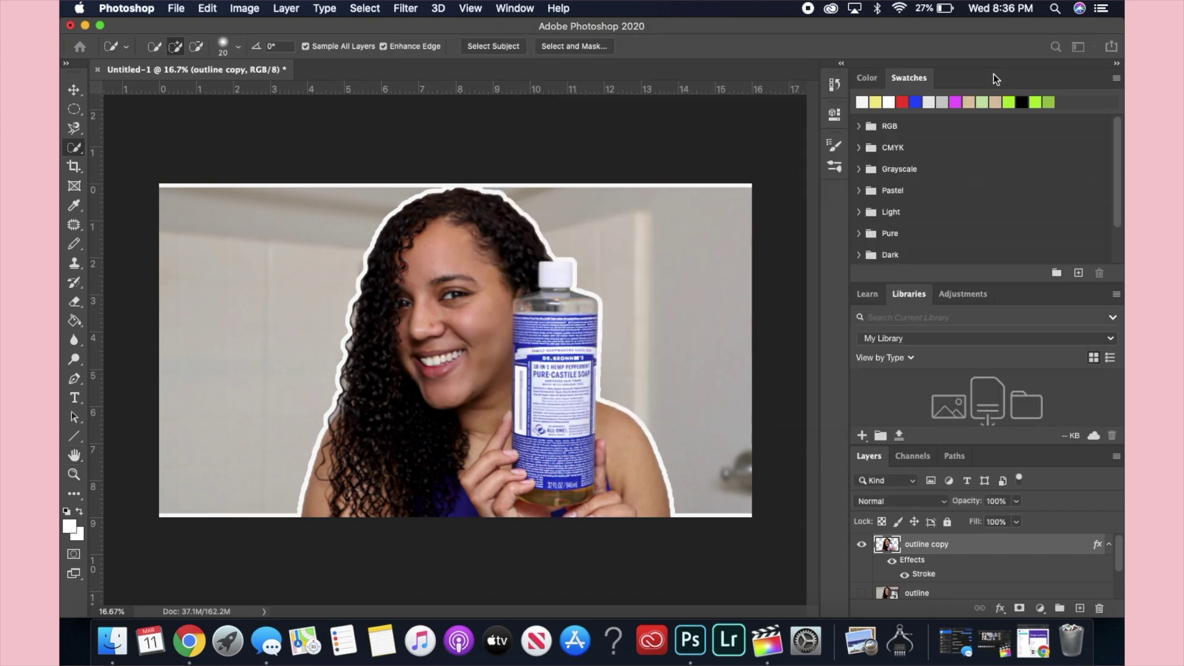
Open the color picker for the outline copy layer's stroke and move both dialogs clear of the photo
double_click(922, 574)
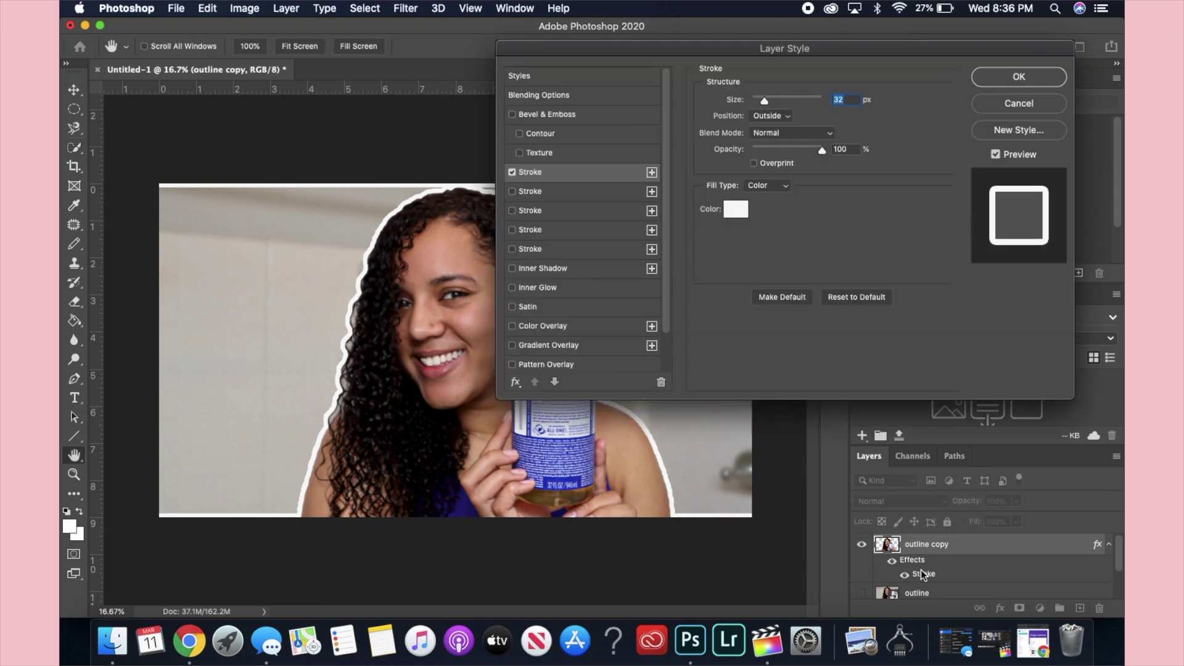
click(734, 210)
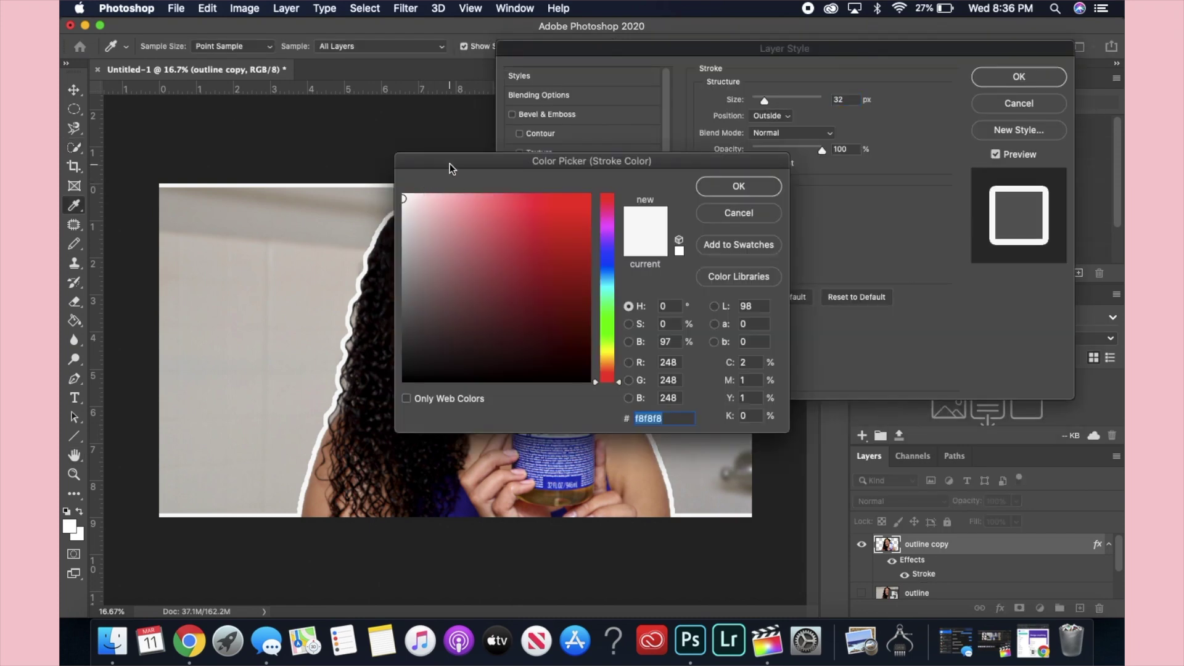
drag(449, 168, 694, 249)
drag(669, 48, 787, 31)
Try red, teal, blue and green shades as the stroke color
mouse_move(769, 265)
mouse_down()
mouse_move(875, 290)
mouse_move(866, 315)
mouse_up()
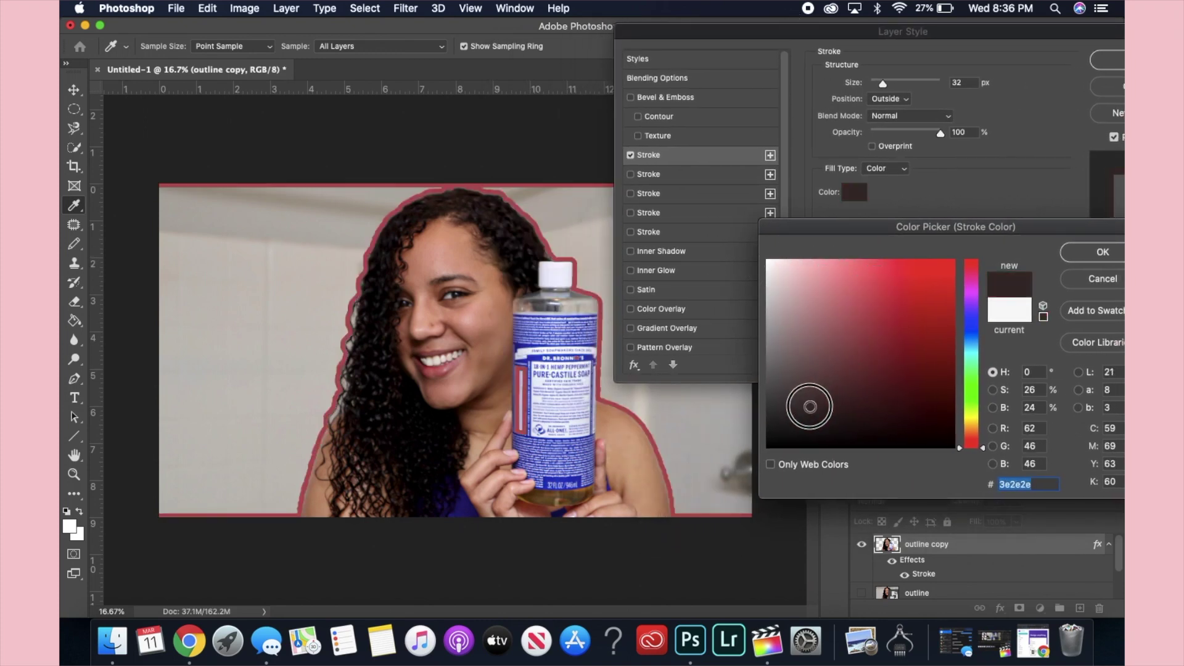
click(905, 321)
click(973, 346)
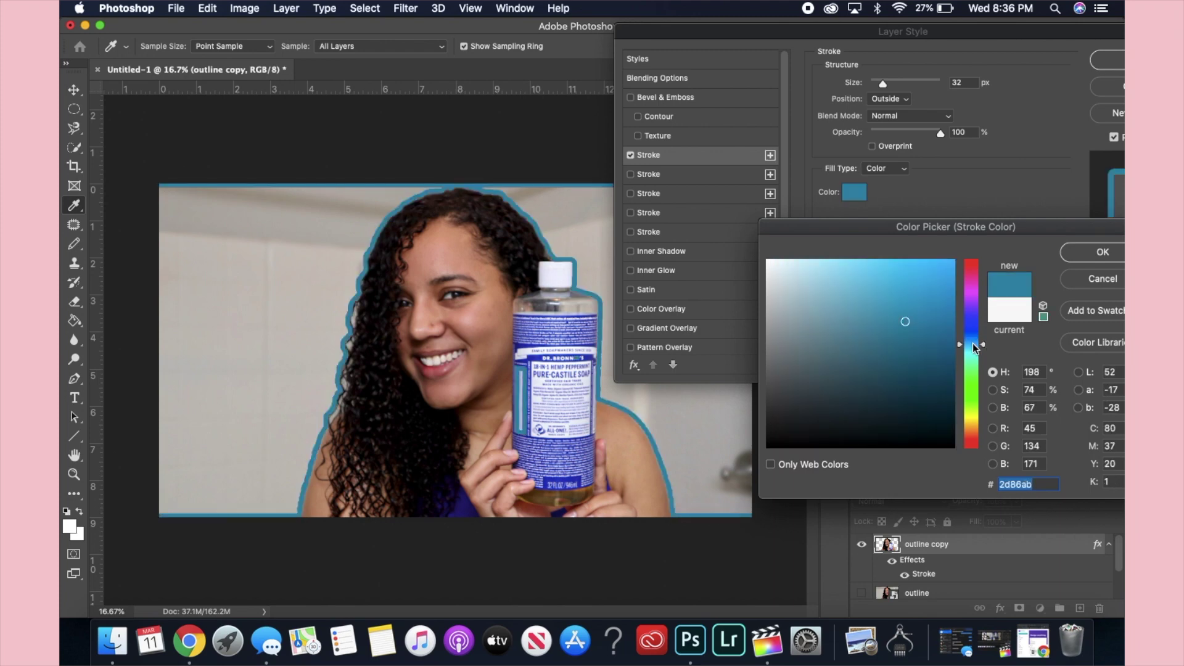
click(974, 323)
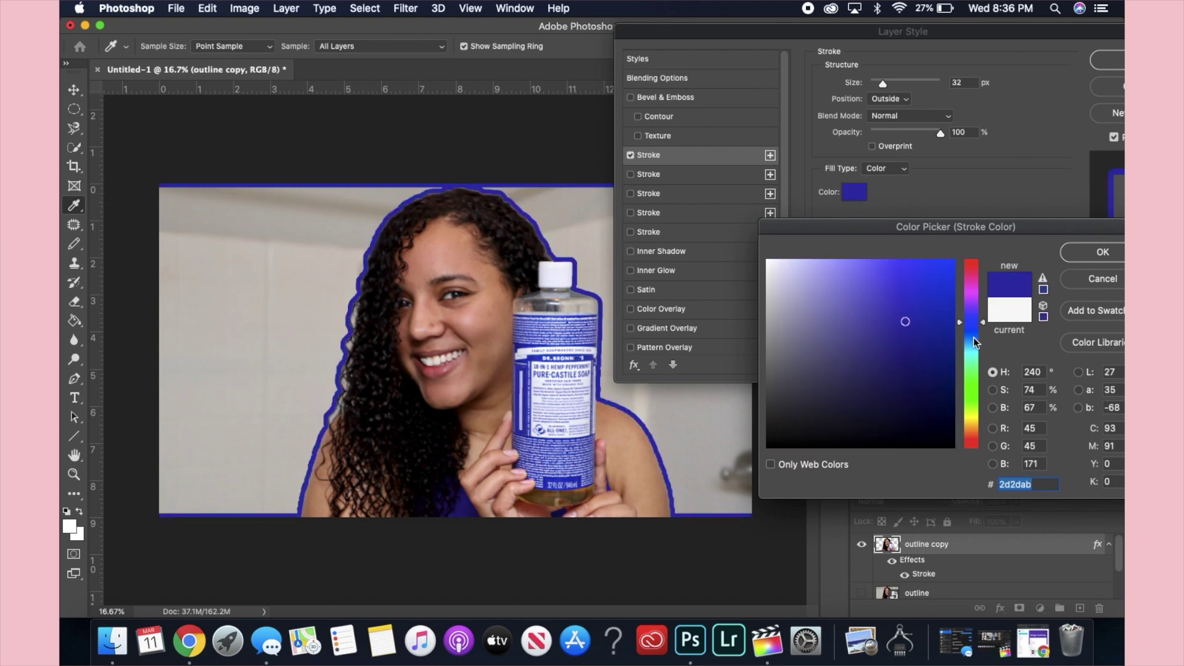
click(972, 393)
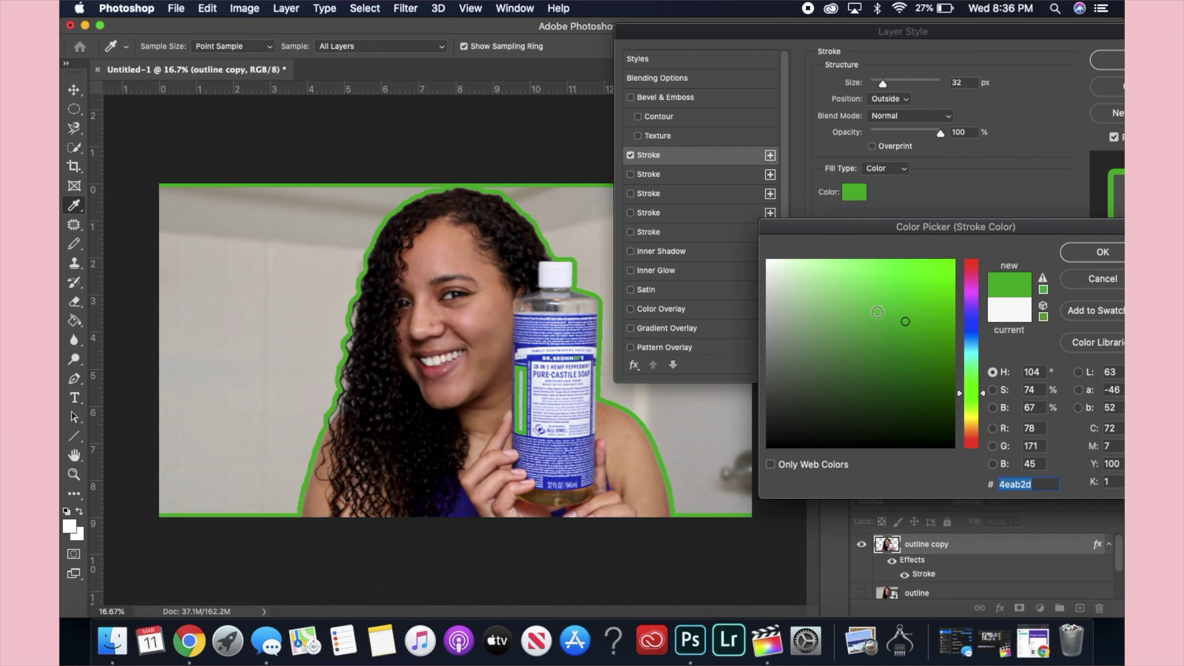
Set the stroke color to pure white (ffffff) and apply the layer style
drag(906, 325, 750, 254)
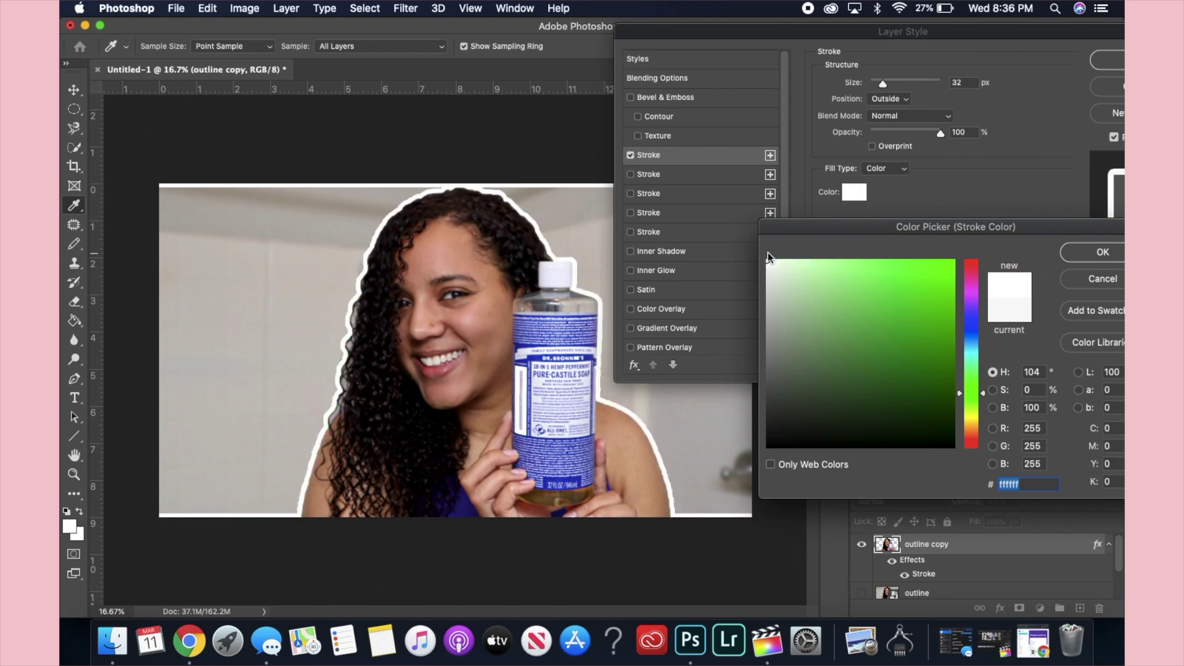
drag(896, 227, 760, 229)
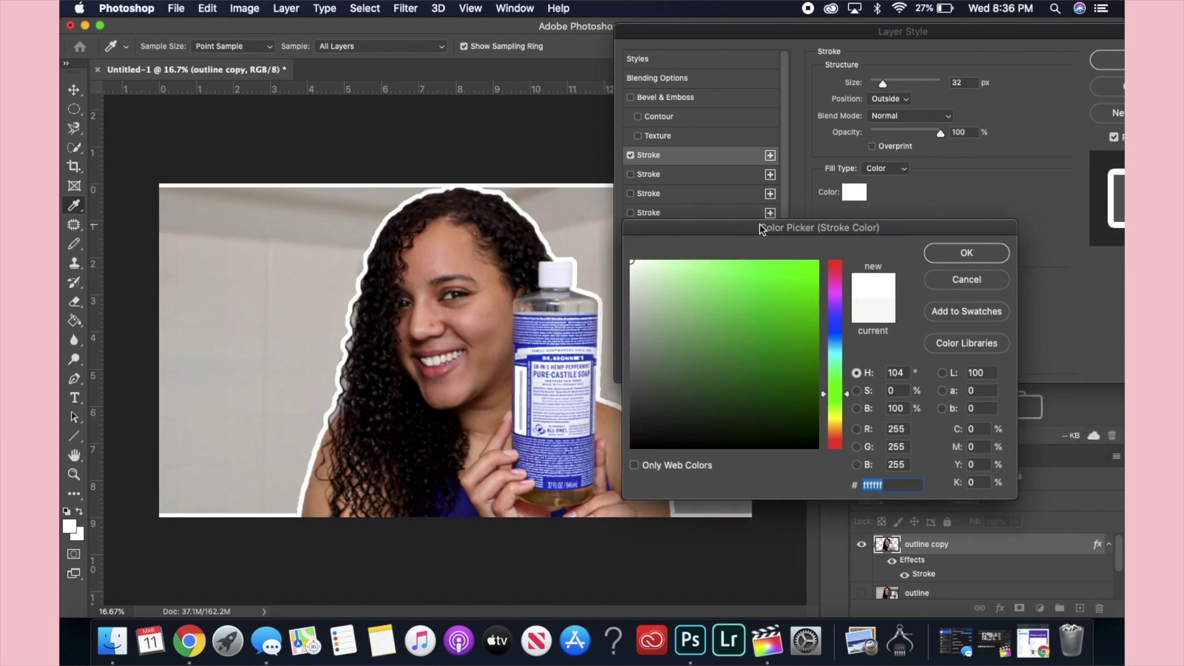
click(962, 253)
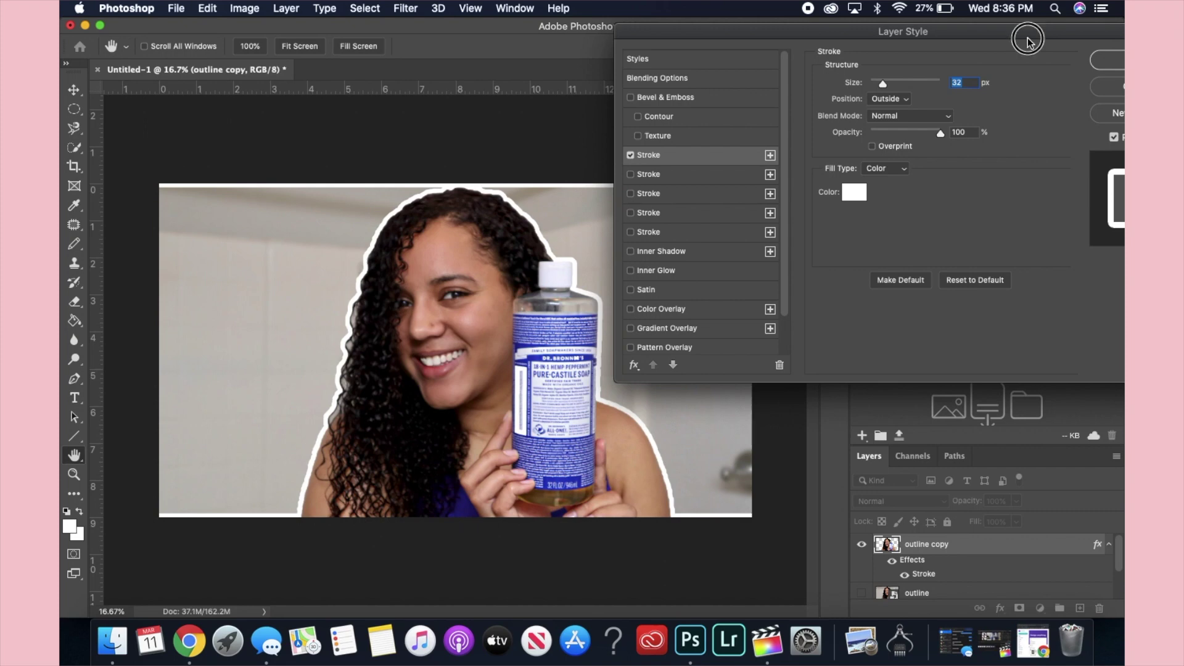
drag(1027, 41, 932, 52)
click(1039, 69)
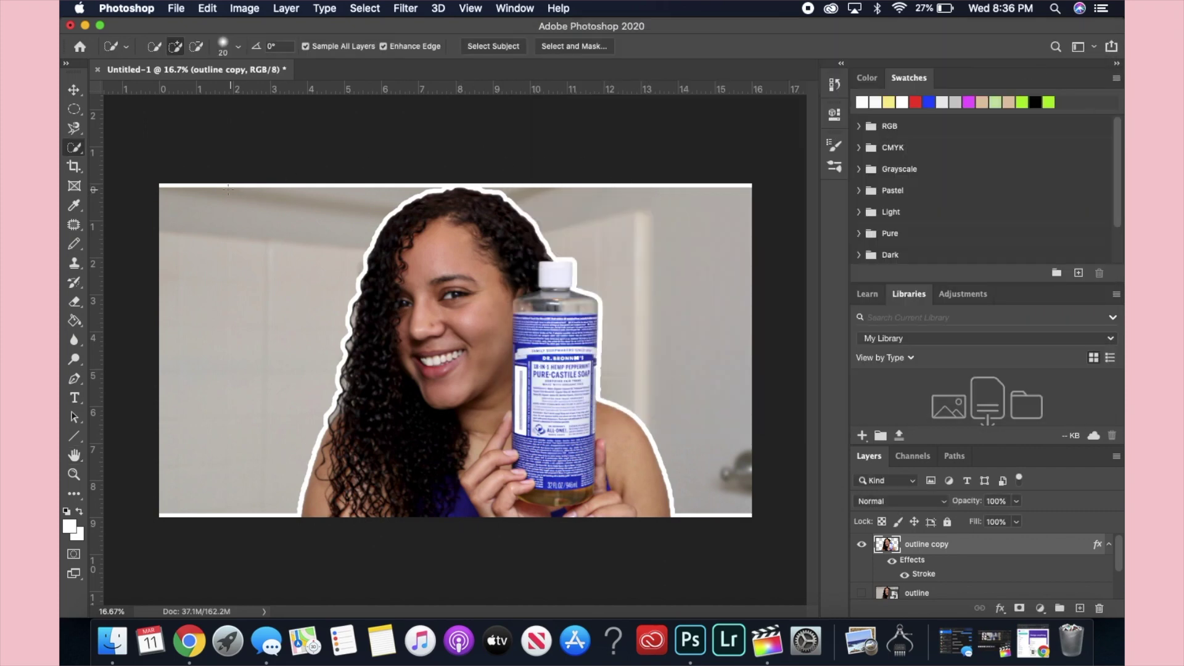
Erase the stray white stroke along the canvas's bottom edge and the left part of its top edge with the Eraser Tool
drag(73, 307, 123, 299)
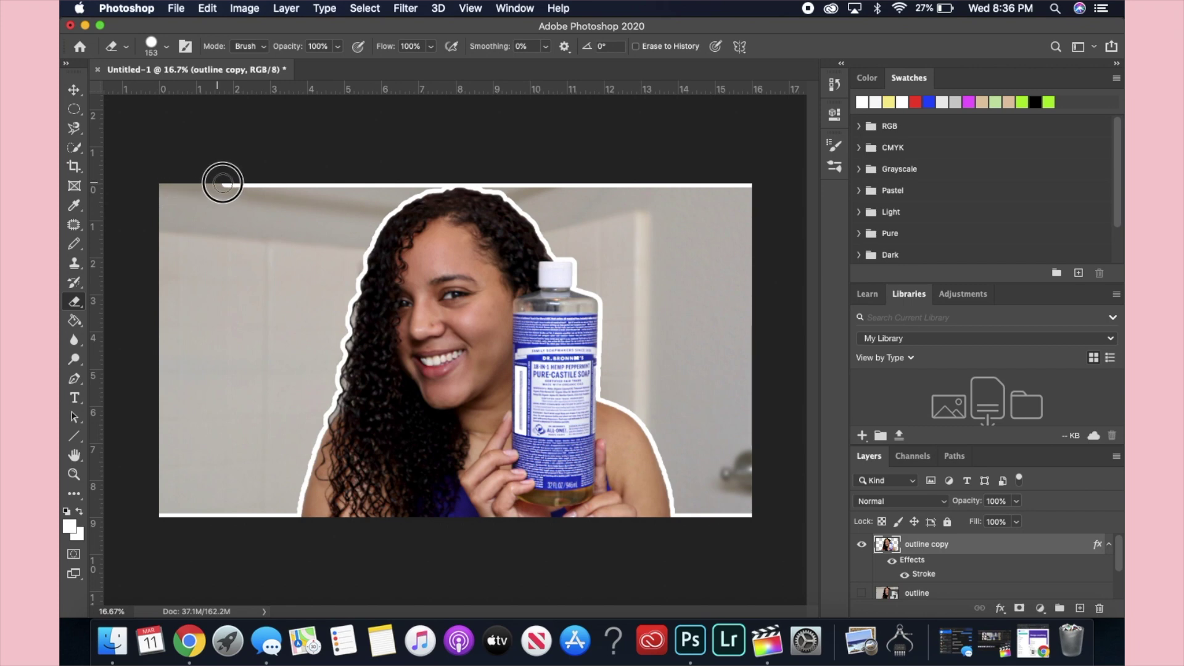
drag(322, 180, 389, 181)
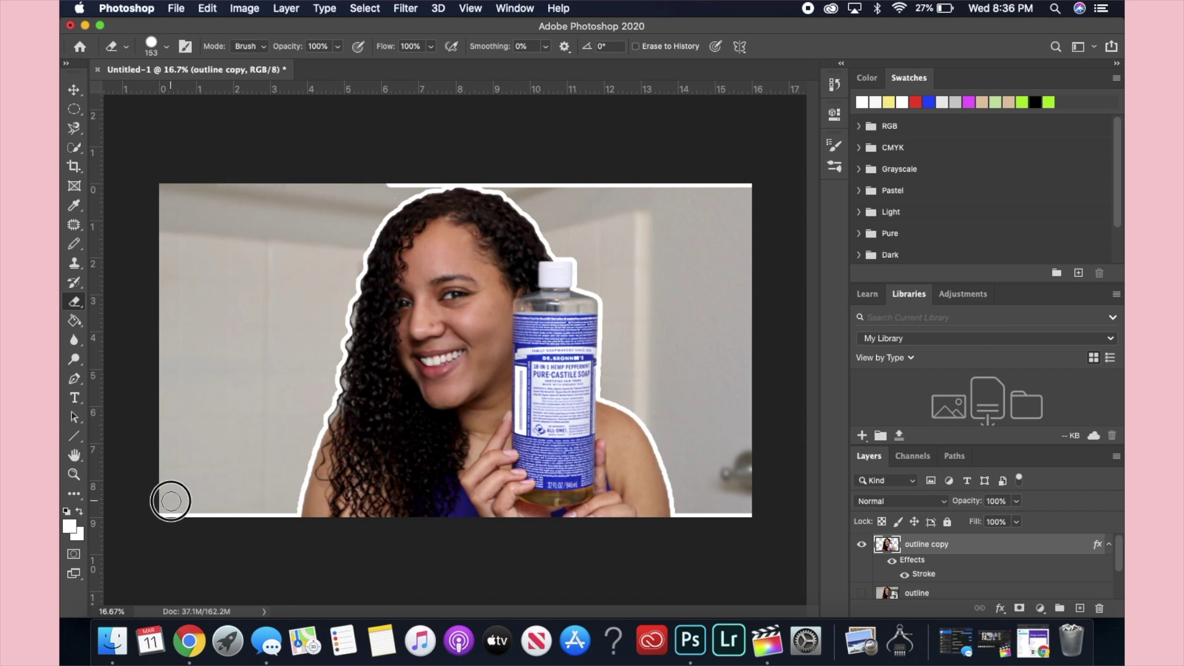
drag(164, 517, 286, 515)
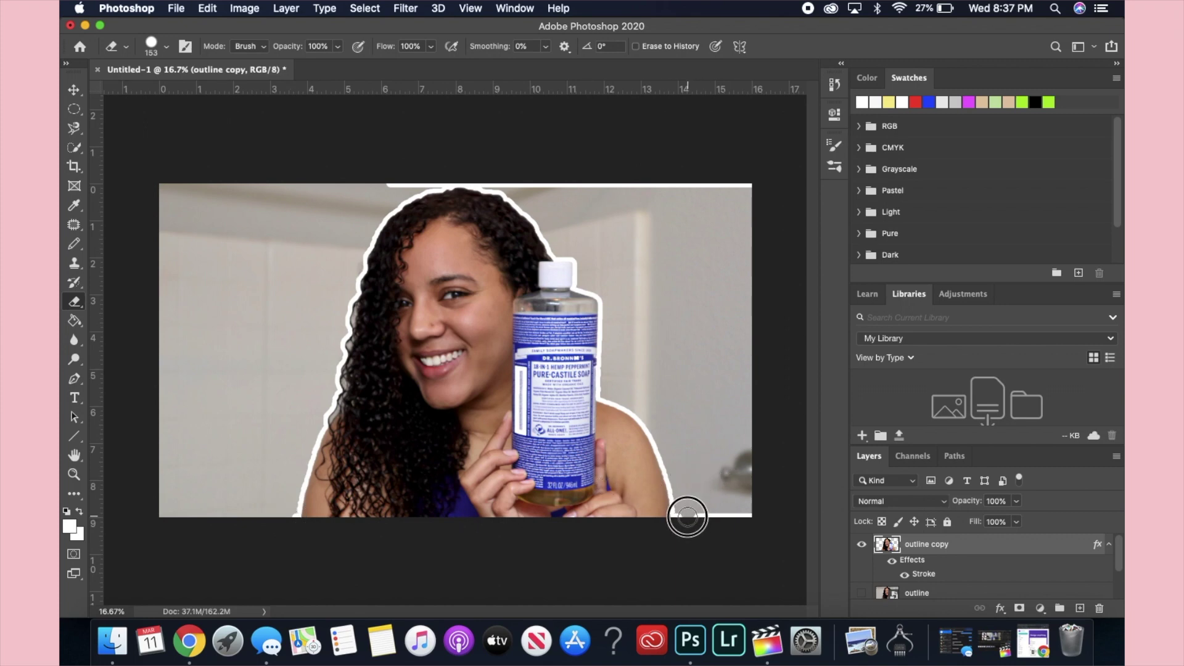
mouse_move(684, 515)
mouse_down()
mouse_move(757, 515)
mouse_move(714, 513)
mouse_move(745, 517)
mouse_up()
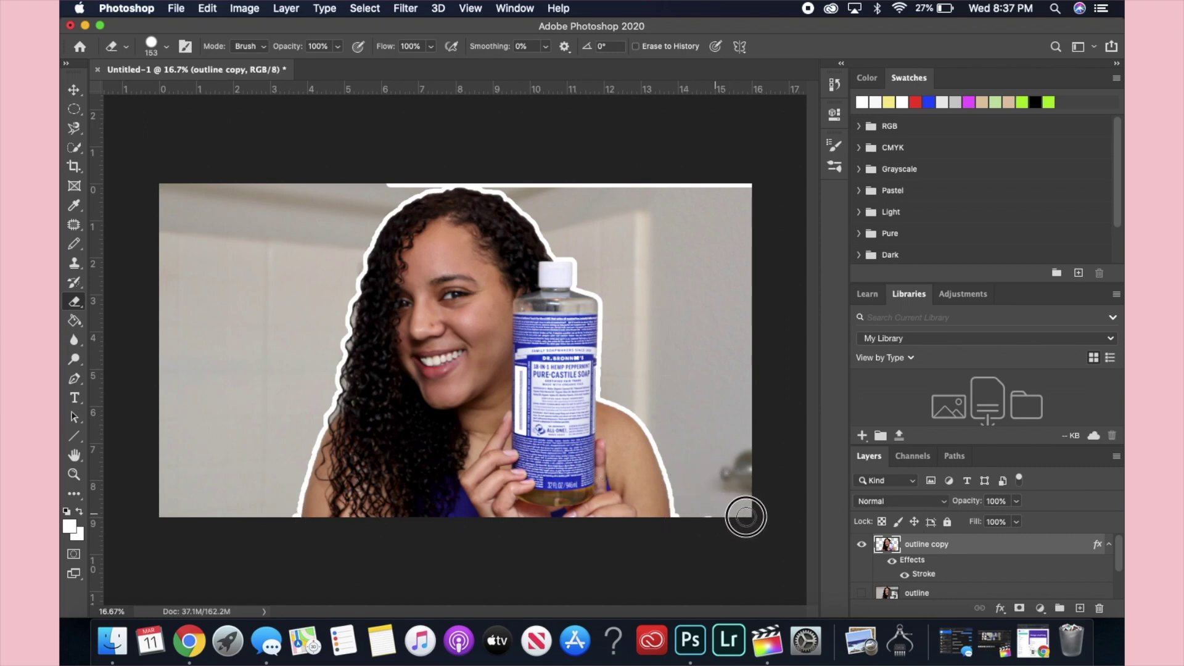
mouse_move(785, 220)
mouse_down()
mouse_move(647, 191)
mouse_move(526, 184)
mouse_move(723, 183)
mouse_move(477, 192)
mouse_up()
key(super+z)
Reduce the eraser to 49 px and erase the stray white line along the canvas's top edge beside the woman's hair
key(super+plus)
key(super+plus)
scroll(470, 169, up, 2)
drag(571, 247, 799, 257)
click(161, 47)
click(169, 92)
mouse_move(319, 251)
mouse_down()
mouse_move(374, 231)
mouse_move(230, 230)
mouse_move(237, 220)
mouse_move(301, 216)
mouse_up()
key(super+plus)
key(super+plus)
scroll(371, 258, up, 3)
mouse_move(669, 219)
mouse_down()
mouse_move(368, 220)
mouse_move(637, 227)
mouse_up()
key(super+minus)
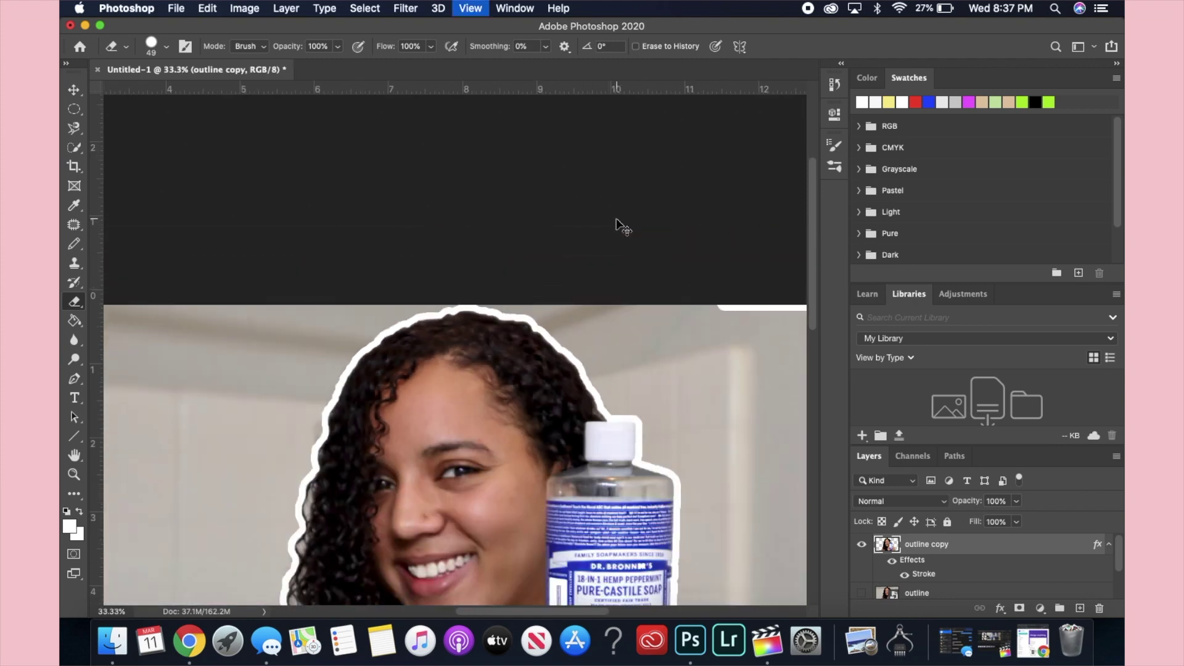
Enlarge the eraser to 185 px and erase the remaining white line along the right part of the canvas's top edge
key(super+minus)
scroll(616, 227, right, 3)
click(166, 47)
drag(175, 93, 209, 93)
drag(485, 241, 683, 244)
key(super+minus)
key(super+minus)
key(super+plus)
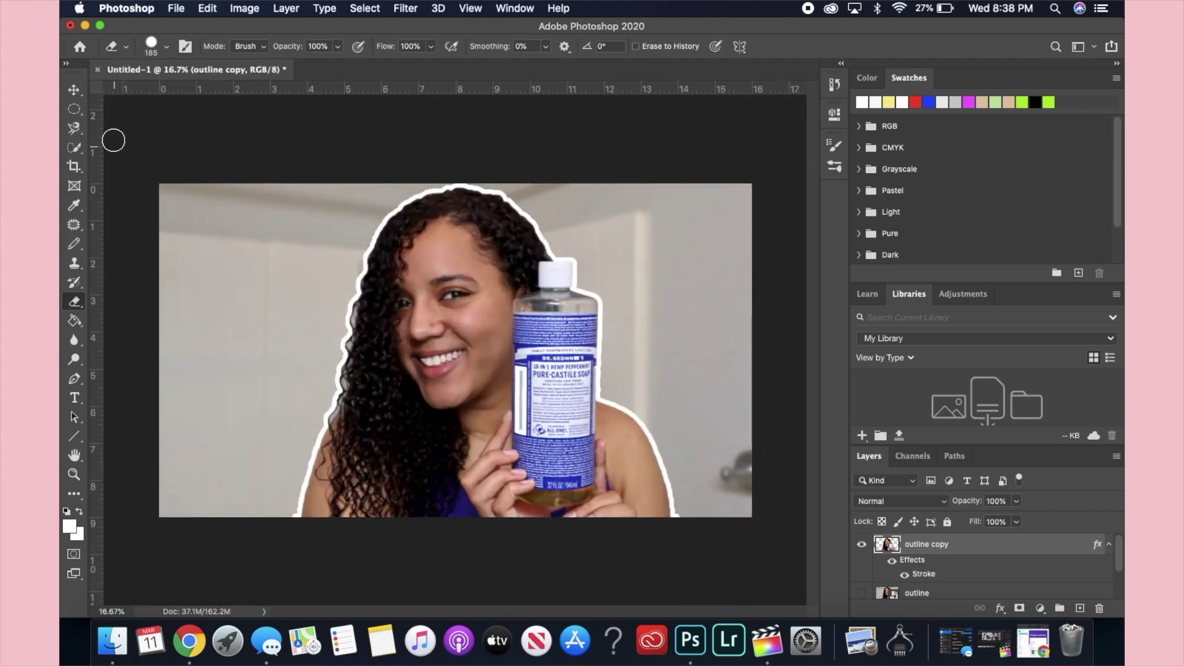
Move the cut-out soap bottles layer above the outline copy layer and position the bottles in the canvas's lower-left corner
click(73, 91)
scroll(937, 553, down, 3)
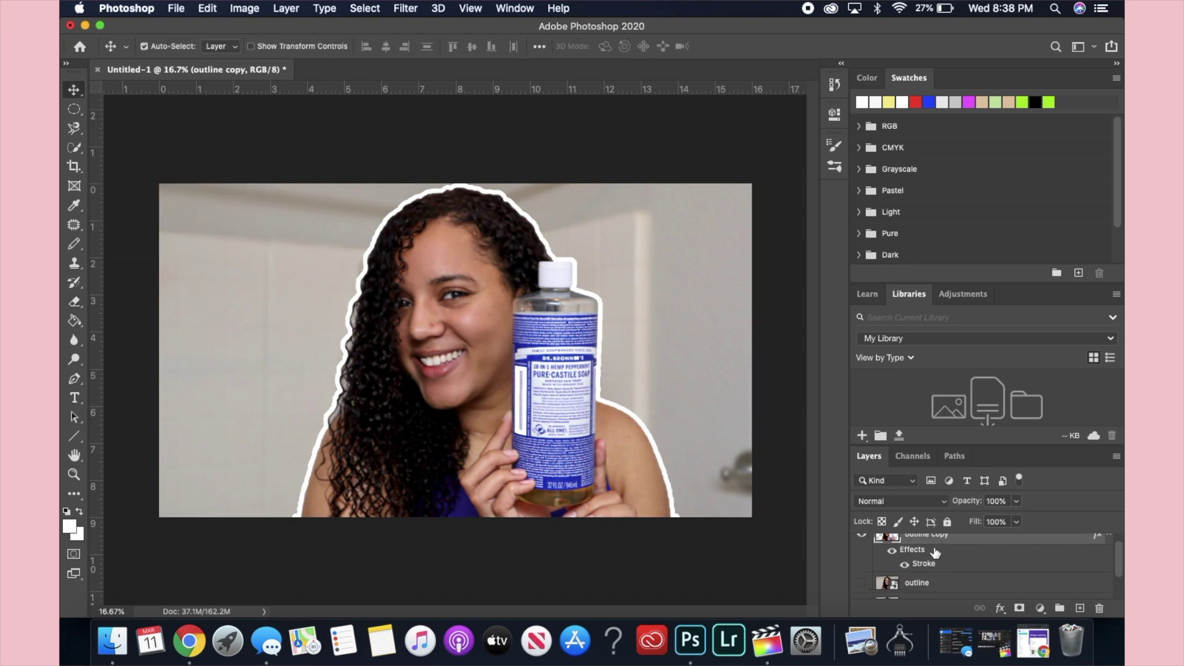
mouse_move(887, 591)
mouse_down()
mouse_move(888, 524)
mouse_move(890, 545)
mouse_up()
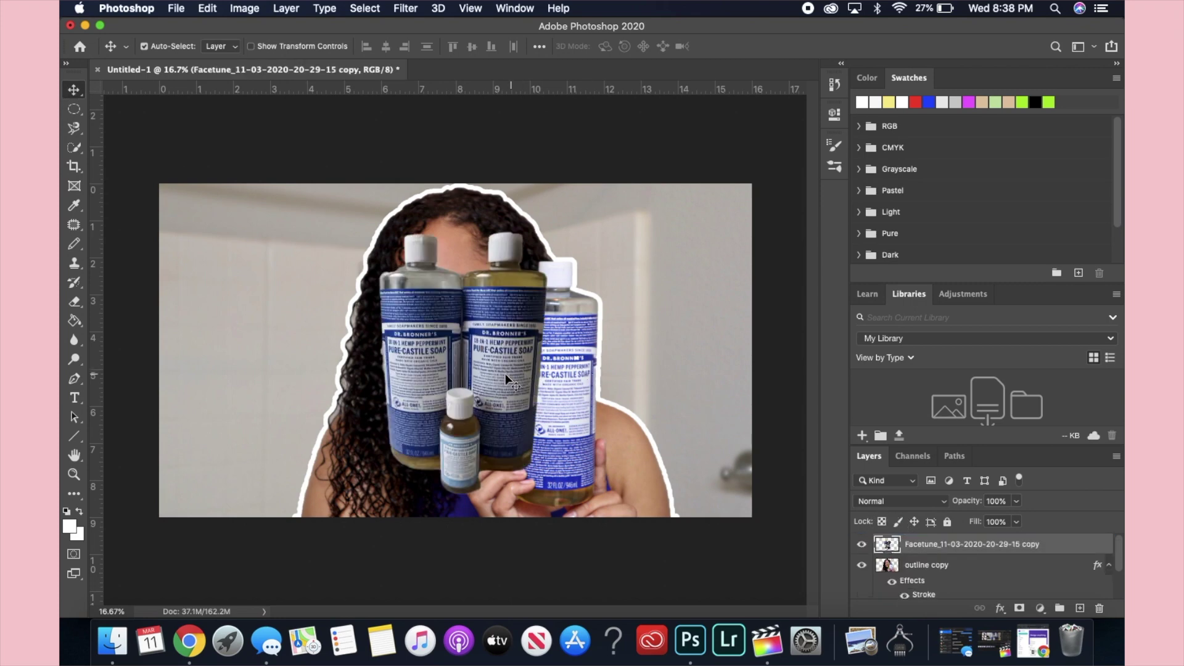
drag(470, 376, 253, 414)
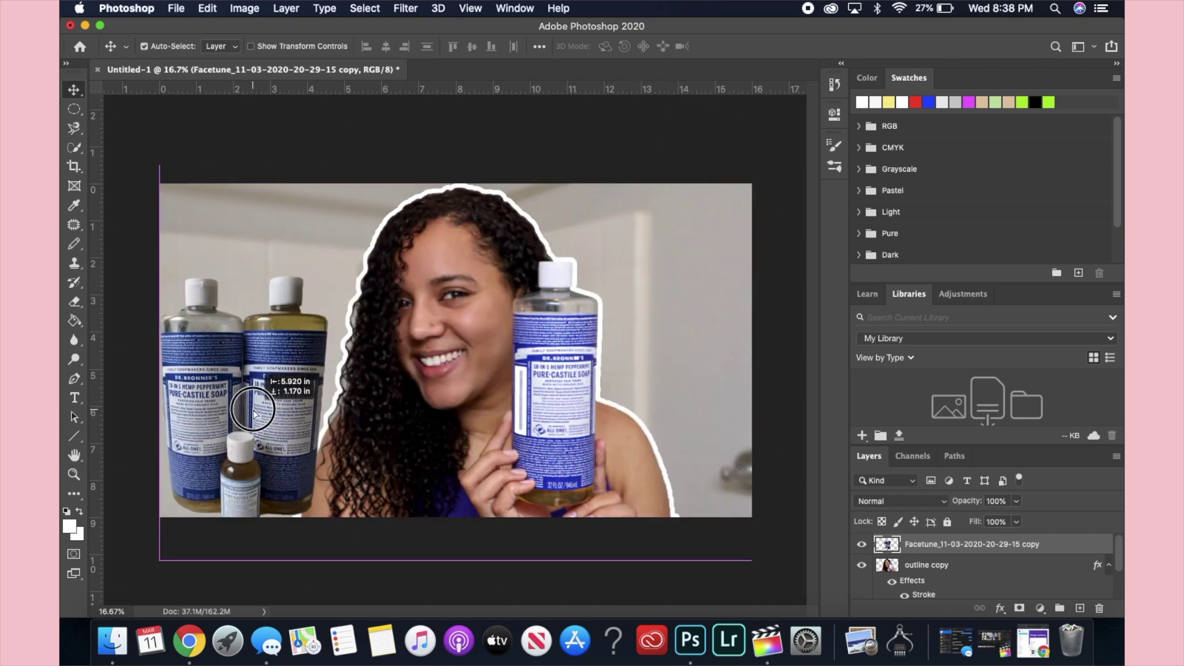
drag(253, 413, 253, 414)
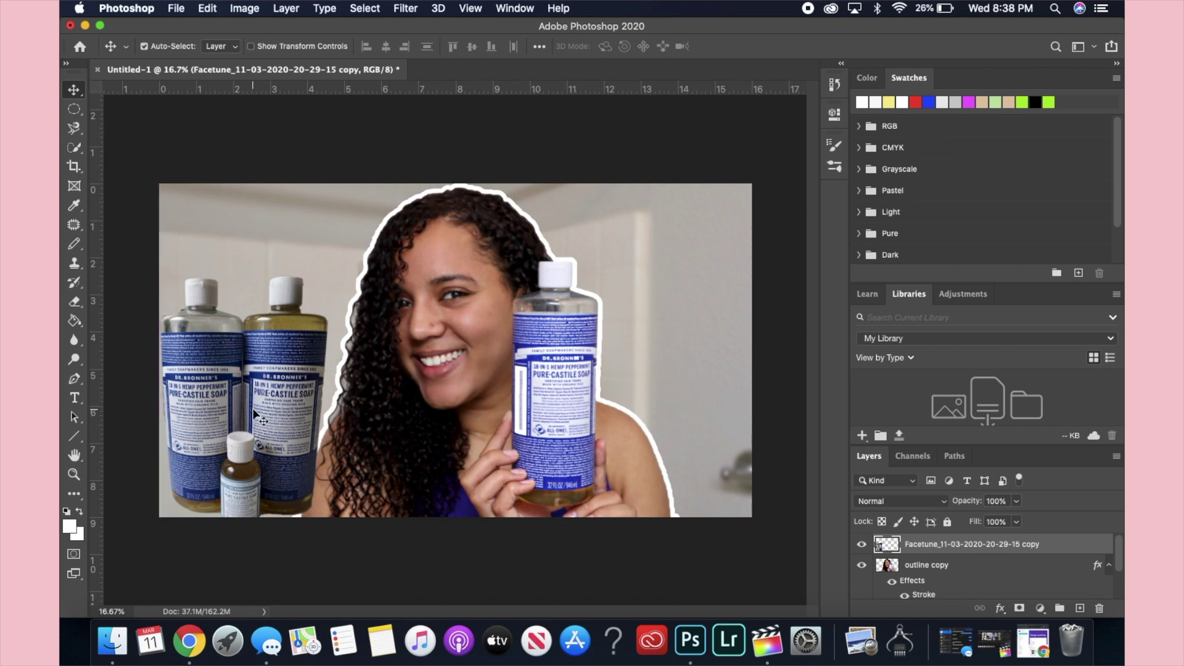
Scale down the cut-out soap bottles toward the canvas's lower-left corner
click(244, 8)
click(364, 322)
drag(347, 274, 299, 347)
Tilt the soap bottles slightly clockwise, commit the transformation and nudge them into place in the canvas's lower-left corner
click(244, 8)
mouse_move(208, 8)
mouse_move(308, 351)
click(467, 390)
drag(232, 559, 217, 558)
key(Return)
mouse_move(224, 428)
mouse_down()
mouse_move(224, 410)
mouse_move(678, 412)
mouse_move(221, 420)
mouse_up()
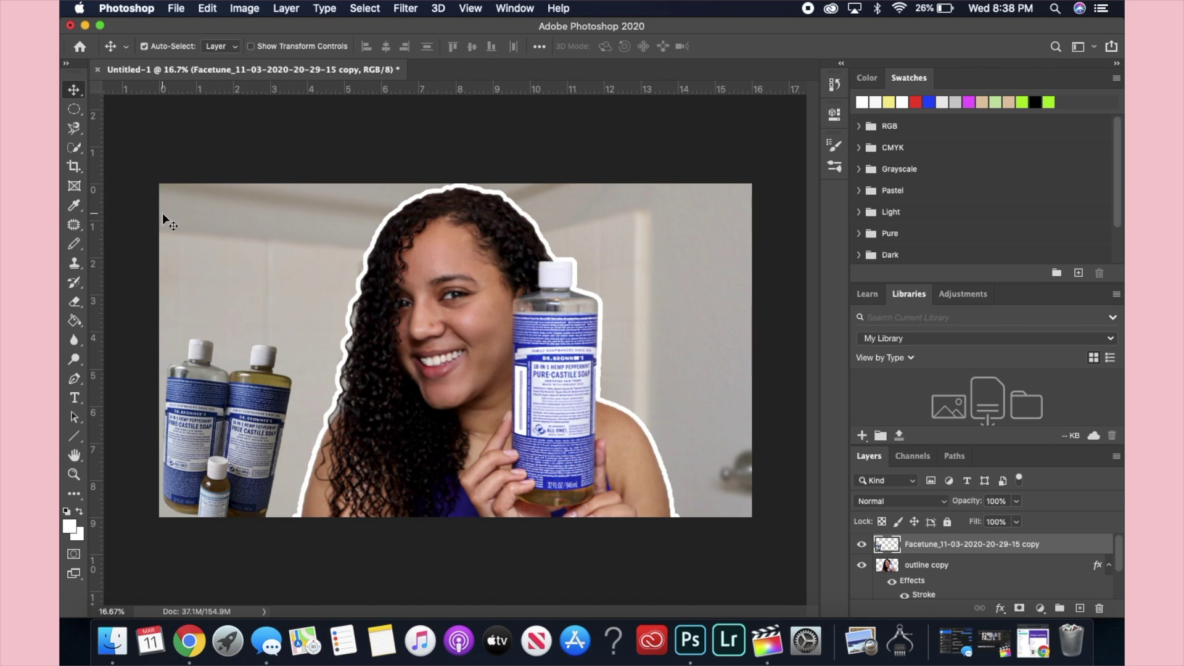
Export the thumbnail to the desktop as Untitled-1.jpg in JPG format at 100% quality, 4800 x 2700 px
click(176, 9)
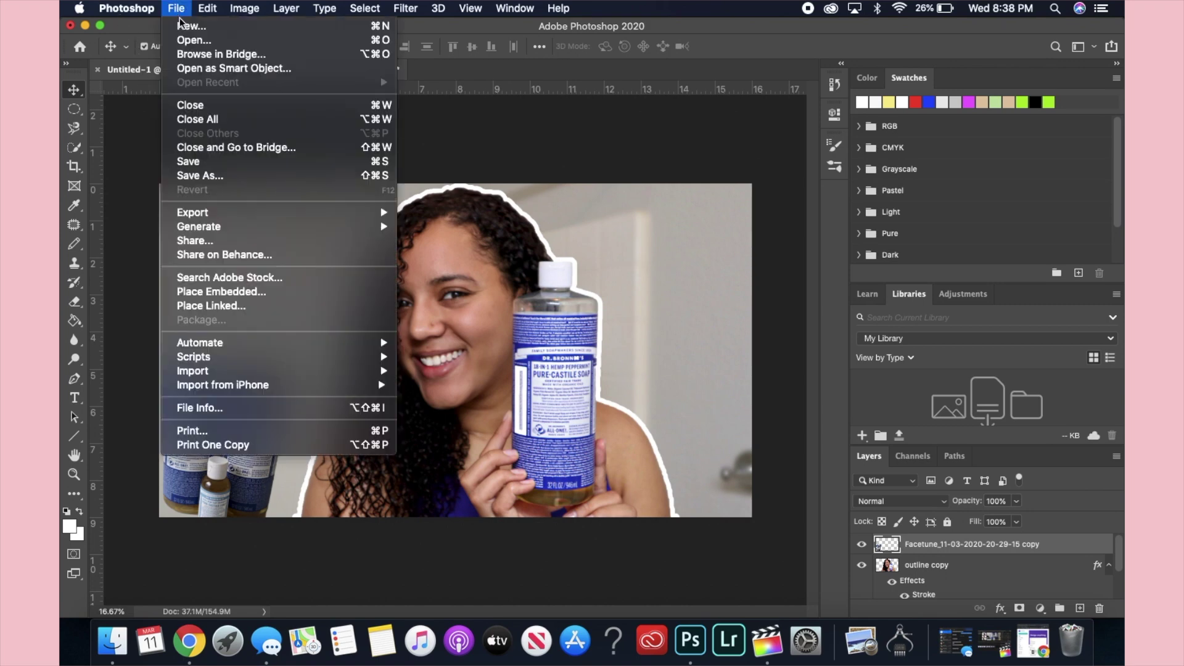
mouse_move(237, 215)
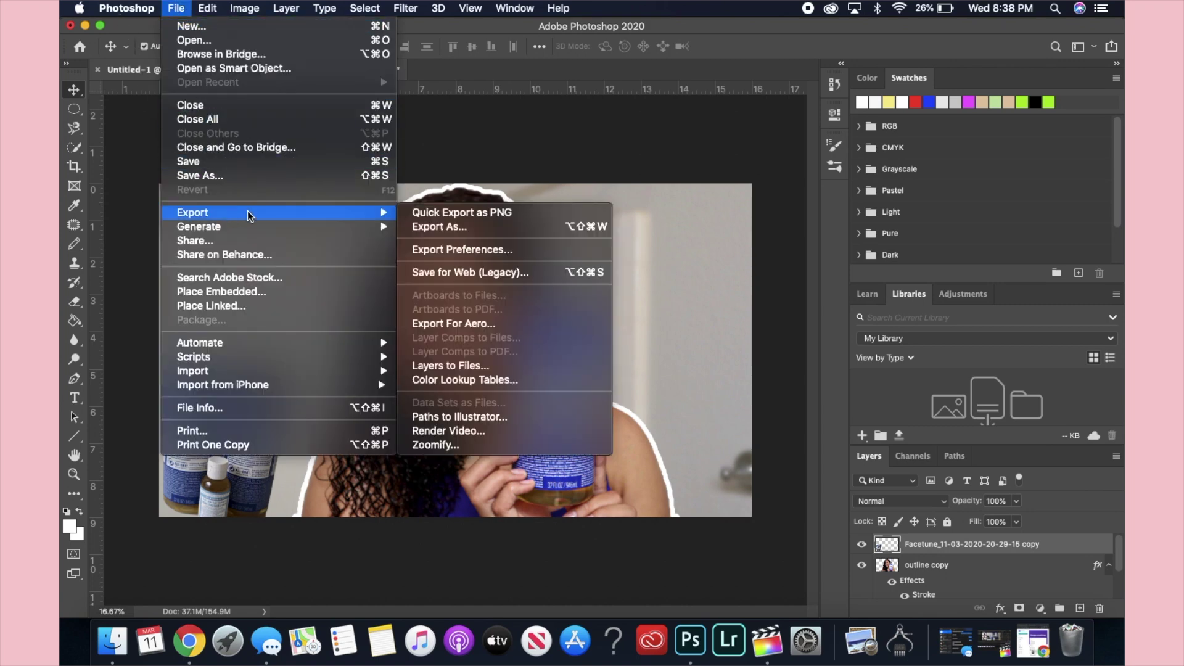
click(464, 230)
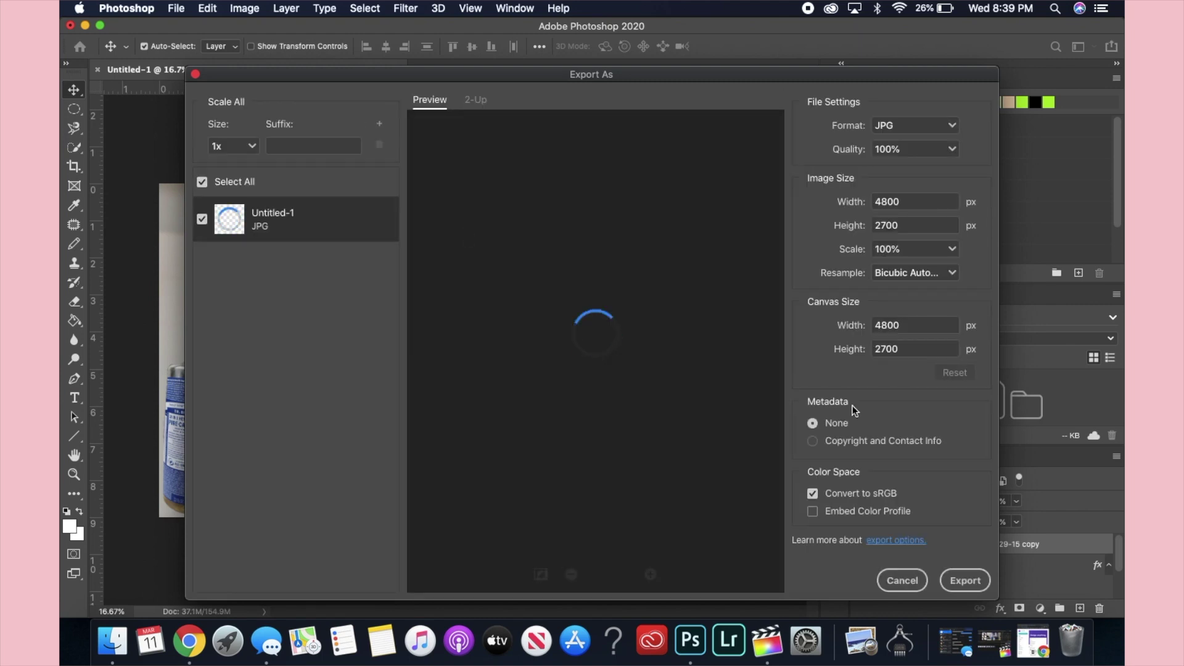
click(970, 583)
click(446, 244)
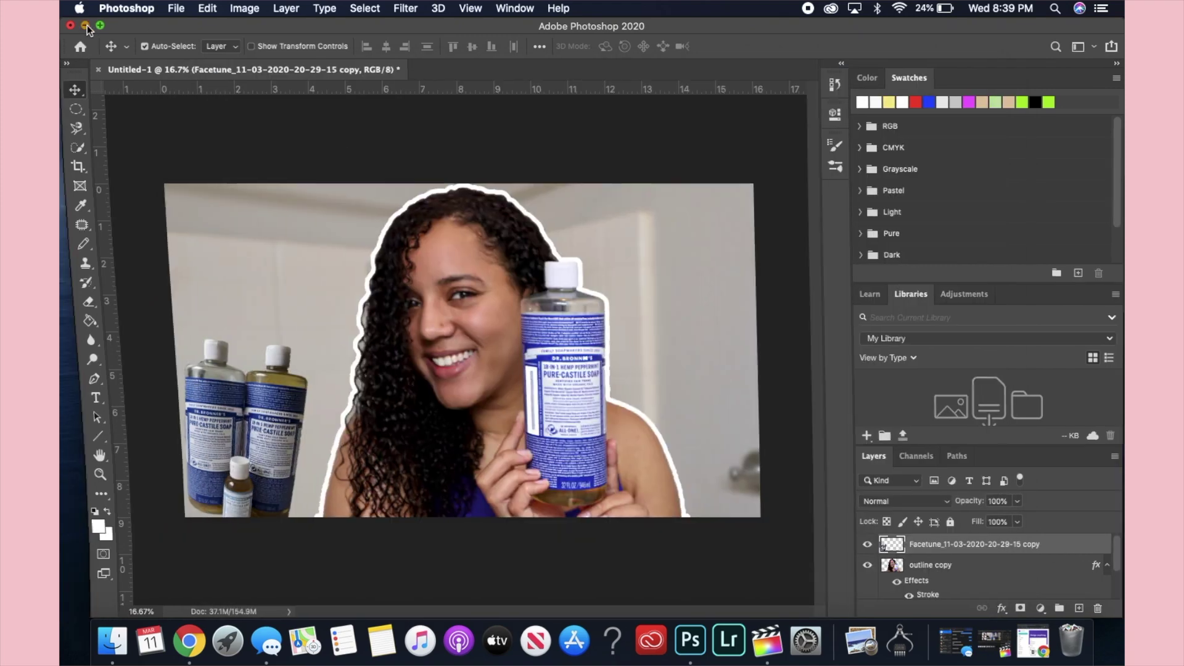
Minimize Photoshop, check the exported Untitled-1.jpg in Preview and close it
click(86, 25)
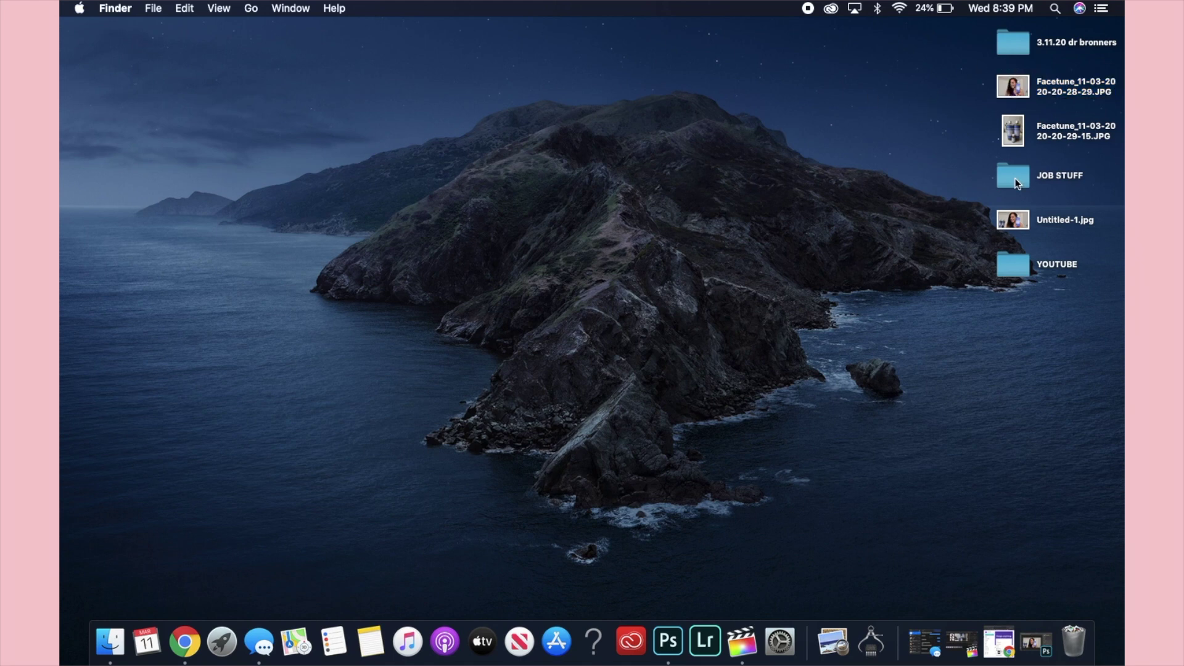
click(1015, 224)
double_click(1015, 222)
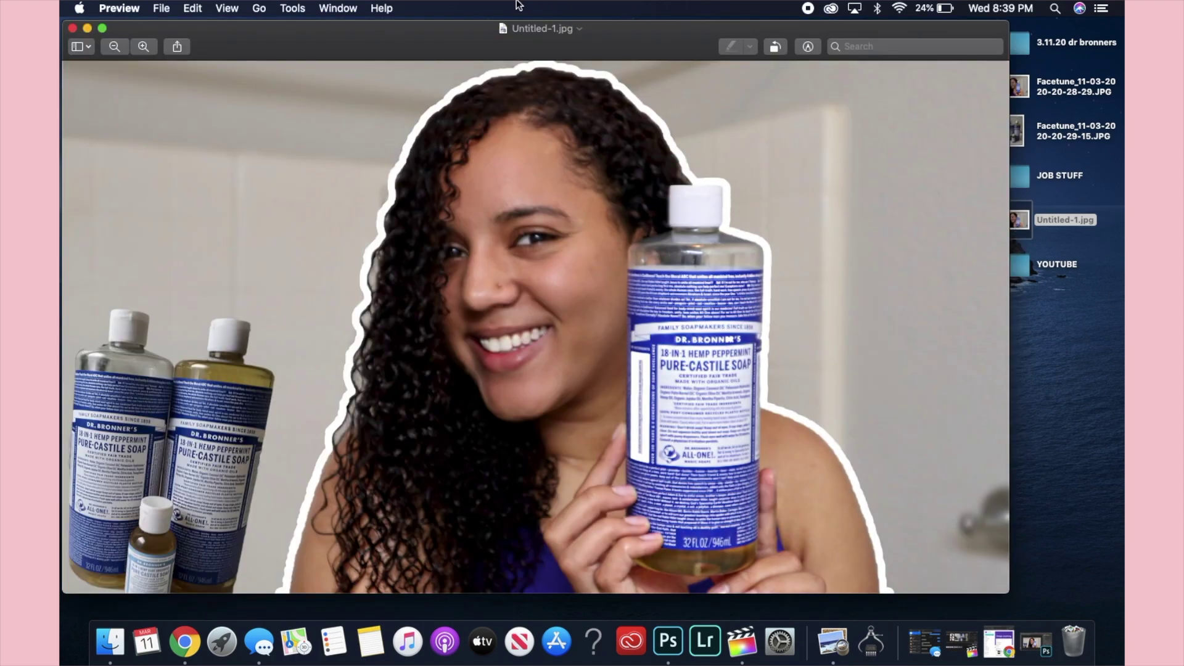
drag(441, 31, 487, 30)
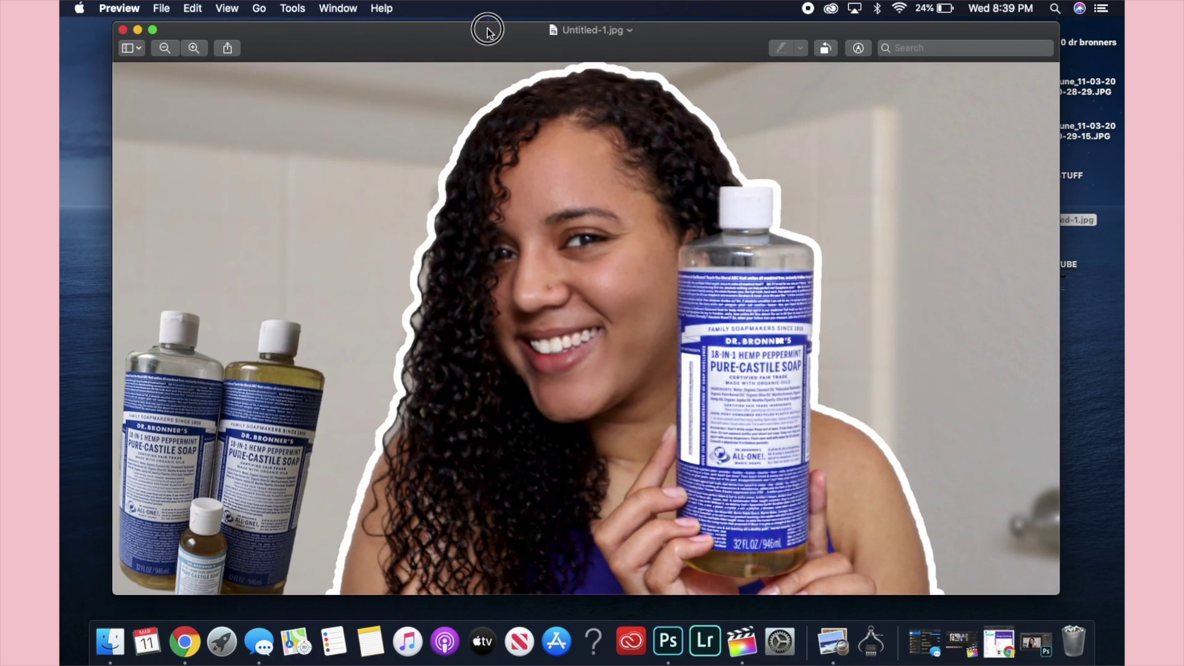
click(122, 30)
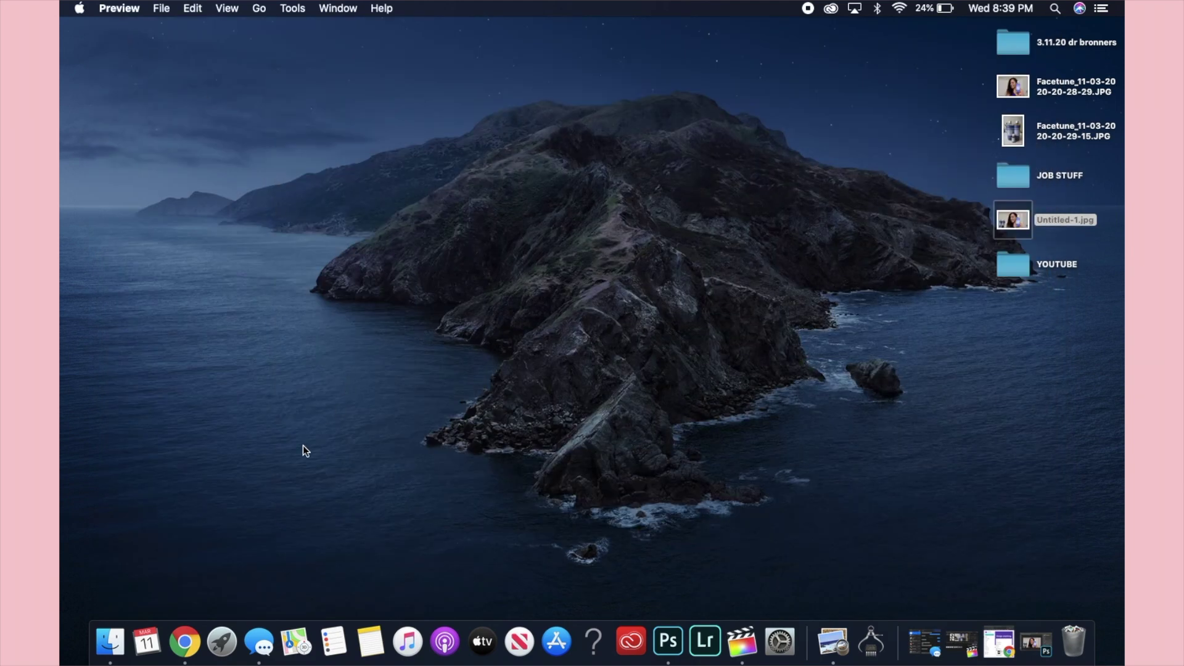
Switch to Canva in Chrome, expand the browser window and open the existing design named thumb
click(185, 641)
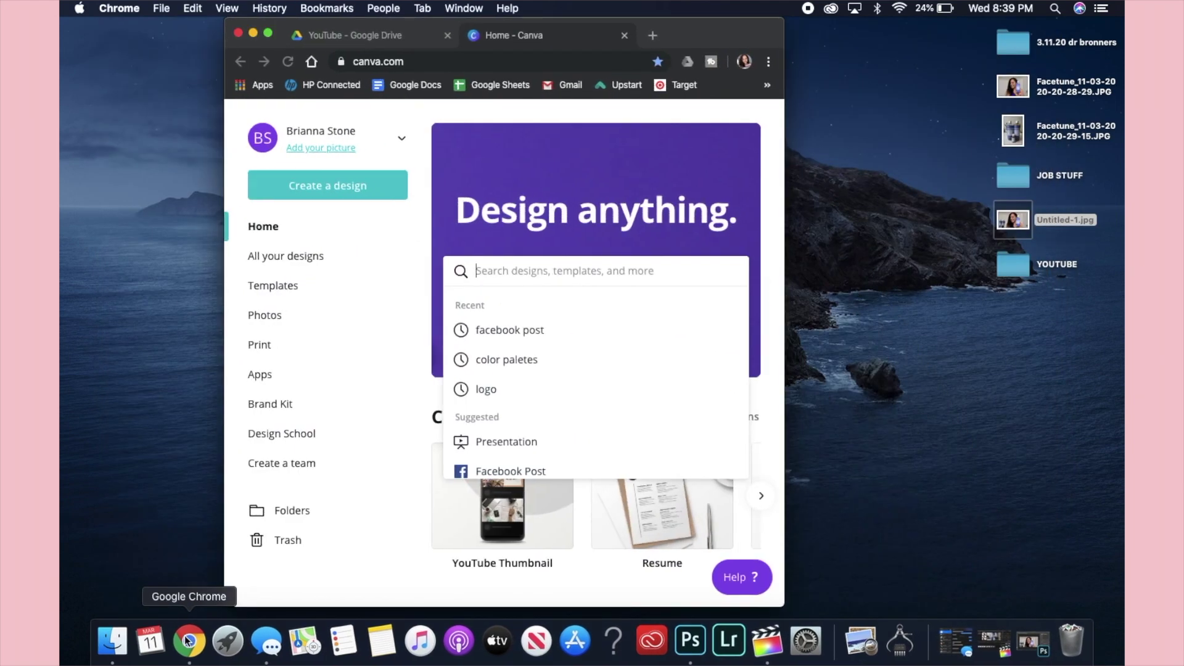
click(268, 33)
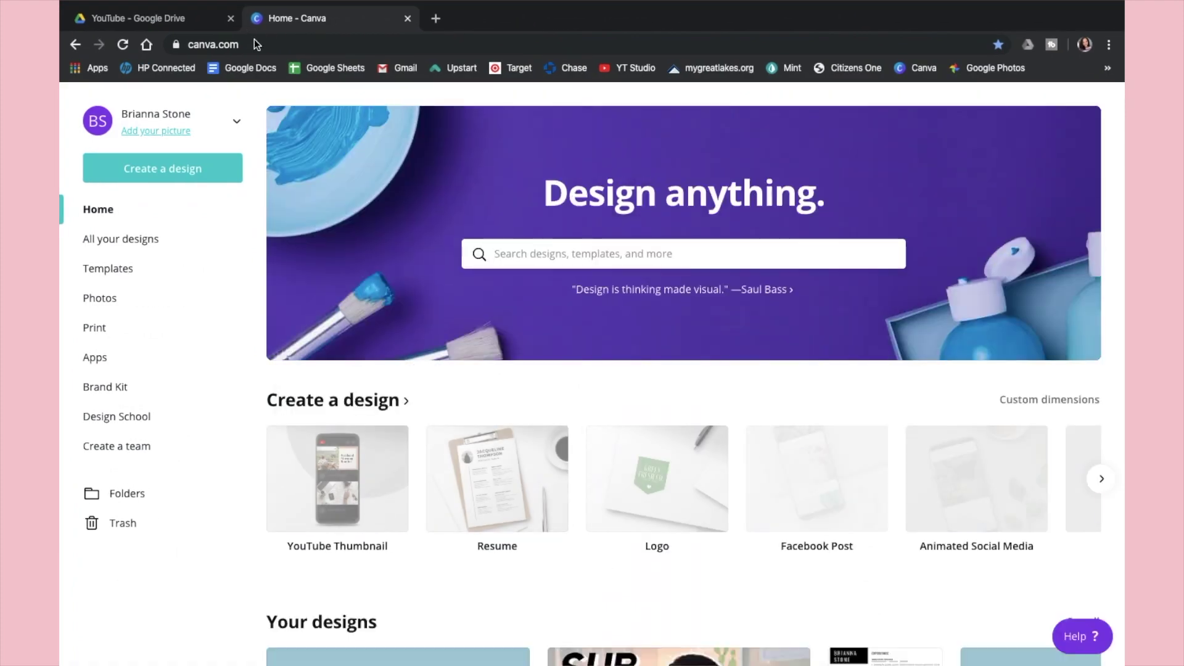
click(256, 45)
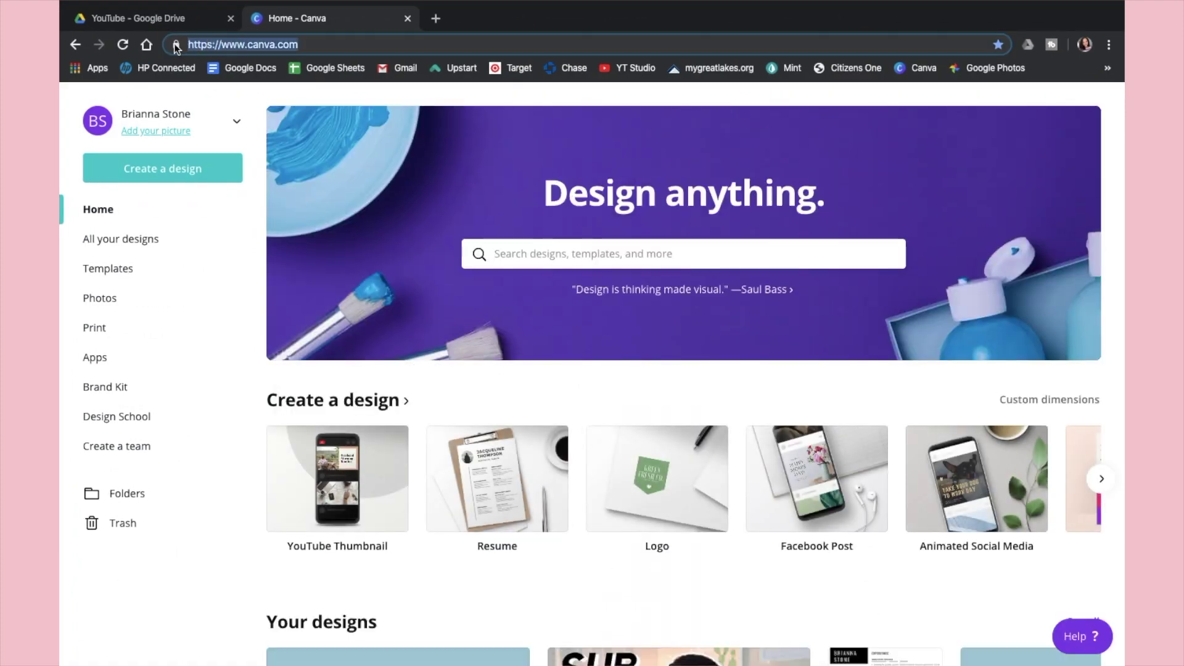
scroll(317, 373, down, 4)
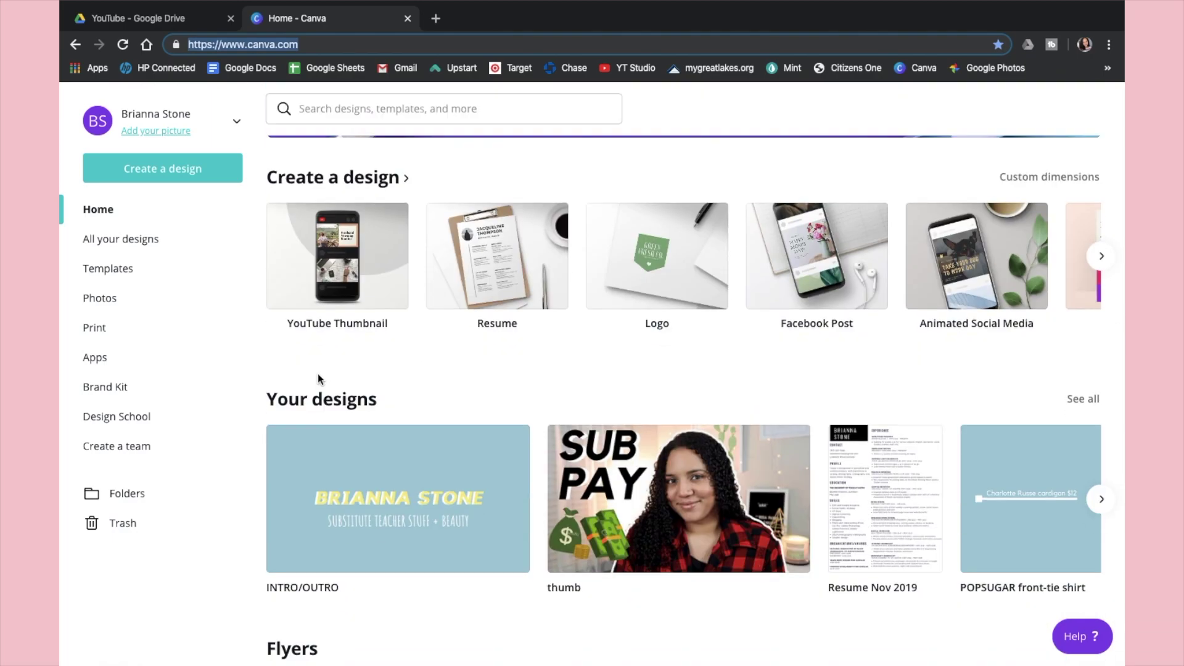
scroll(475, 416, down, 5)
scroll(475, 419, down, 10)
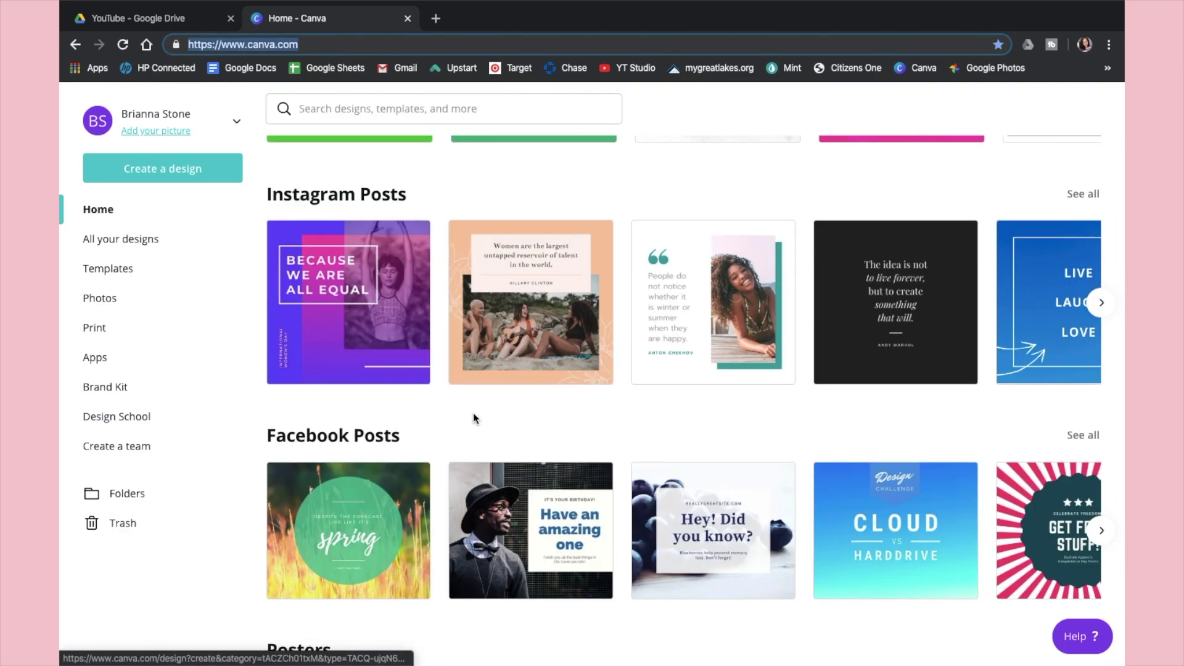
scroll(472, 417, up, 12)
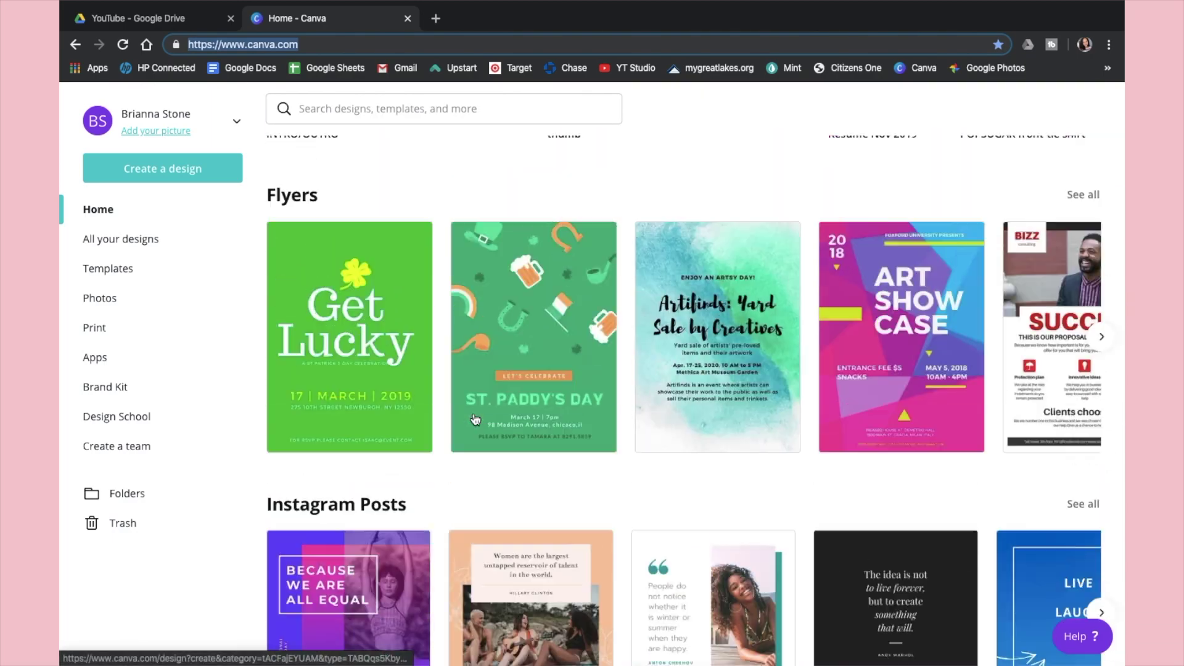
scroll(473, 413, up, 2)
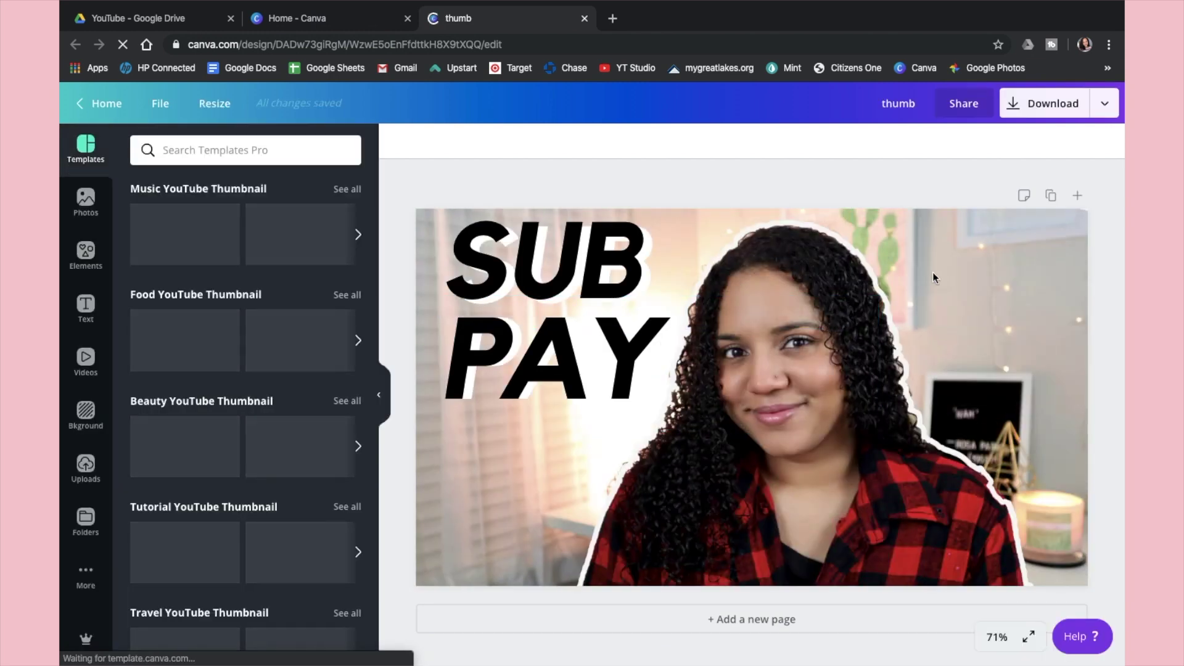
Delete the old background photo, the banknotes and the money bag from the thumb design
click(1012, 256)
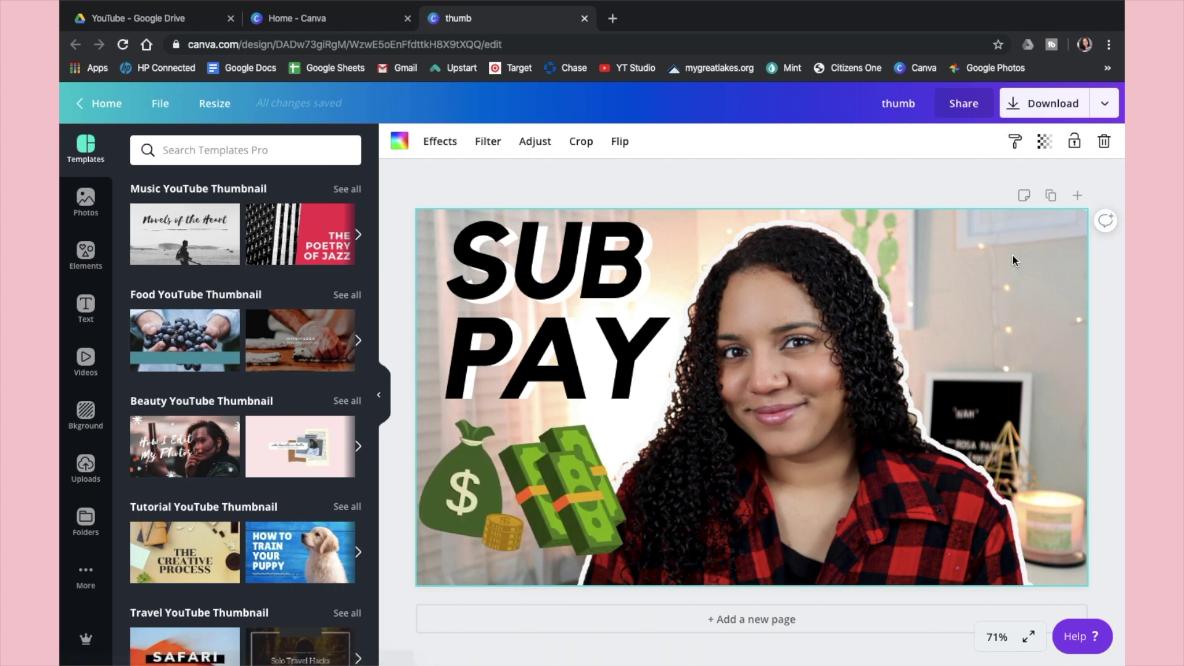
key(Delete)
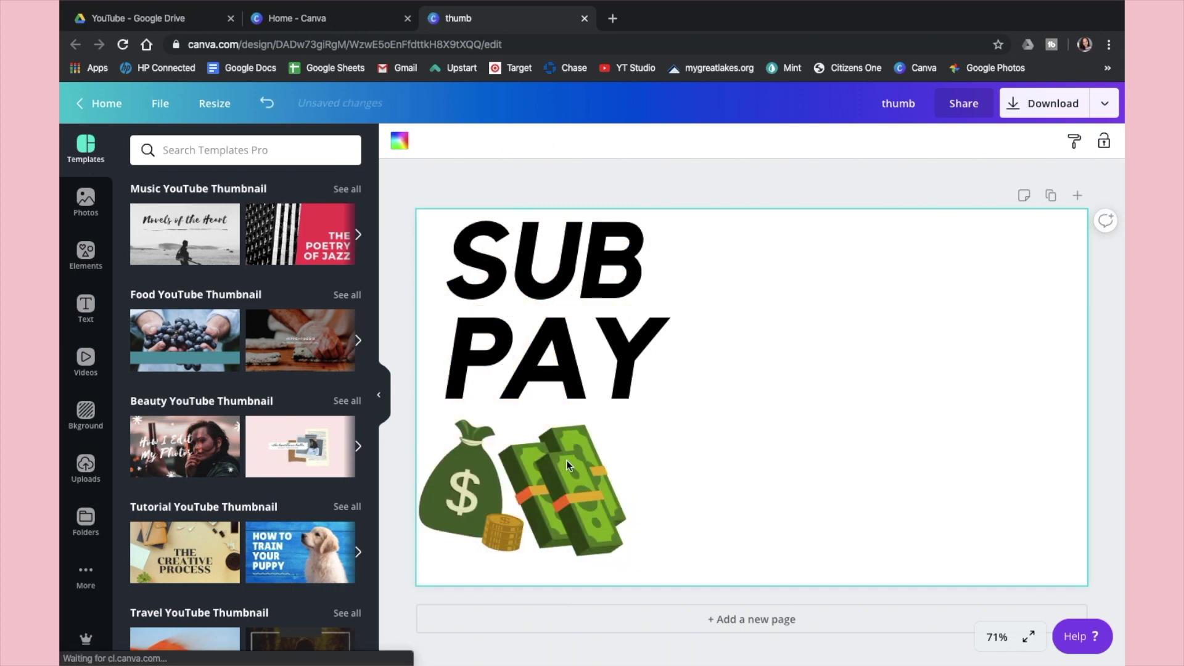
click(566, 460)
key(Delete)
click(529, 482)
key(Delete)
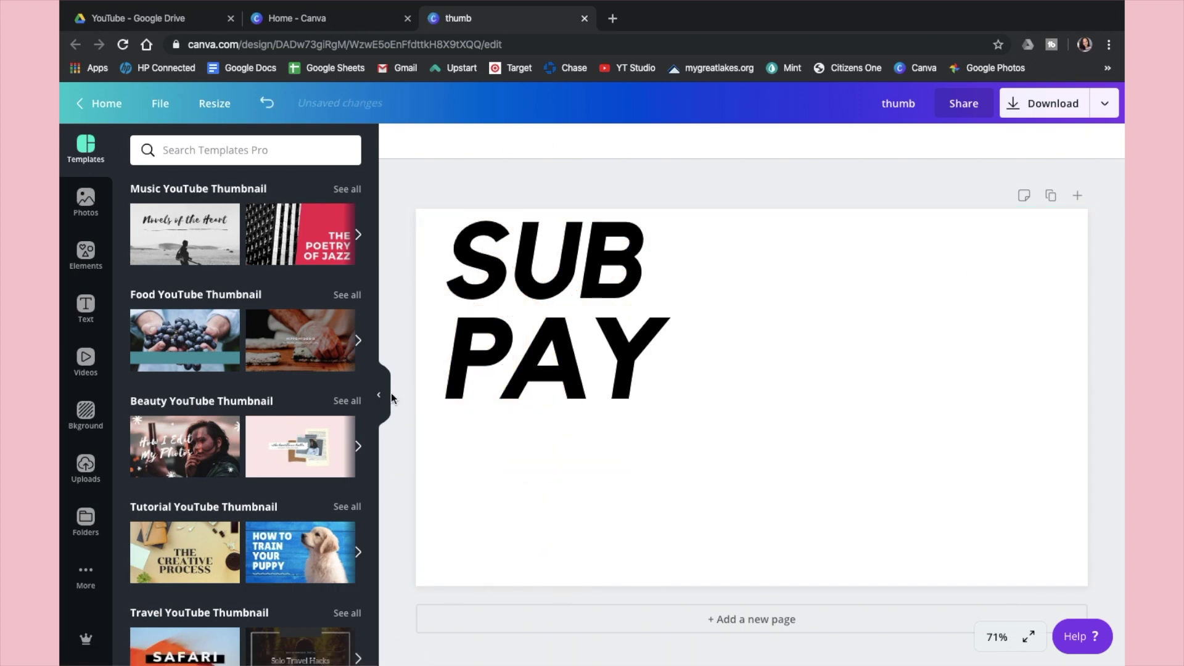
Shrink the browser window, upload Untitled-1.jpg from the desktop into the design and restore the window to full screen
mouse_move(111, 3)
click(102, 24)
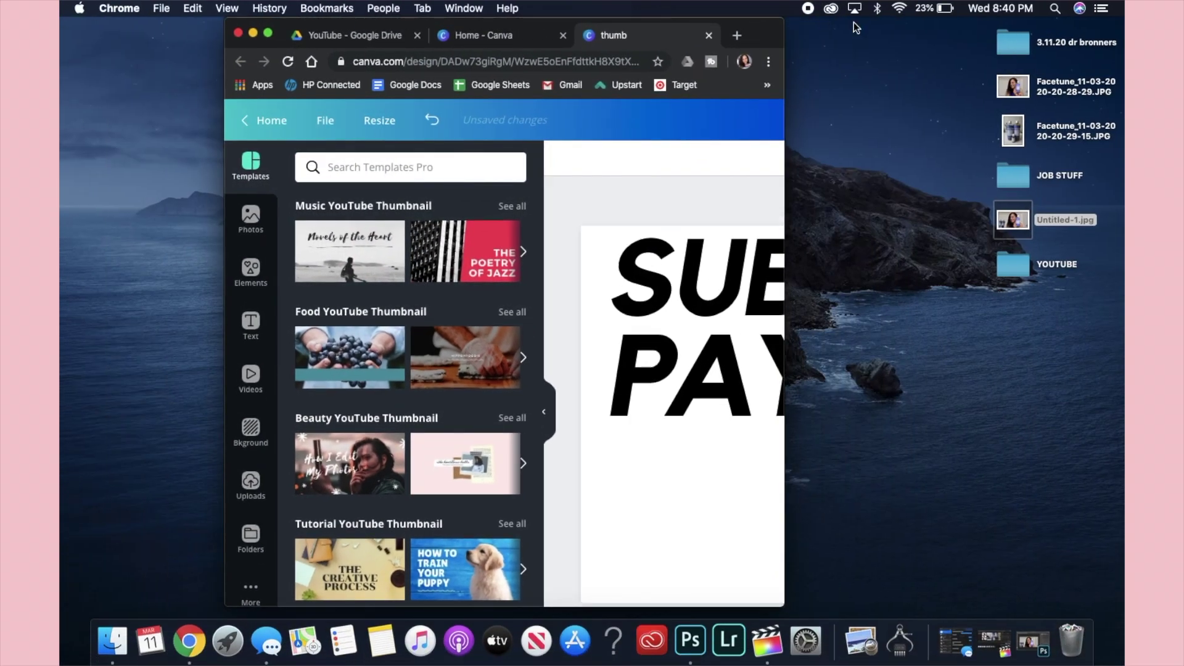
drag(1016, 226, 686, 373)
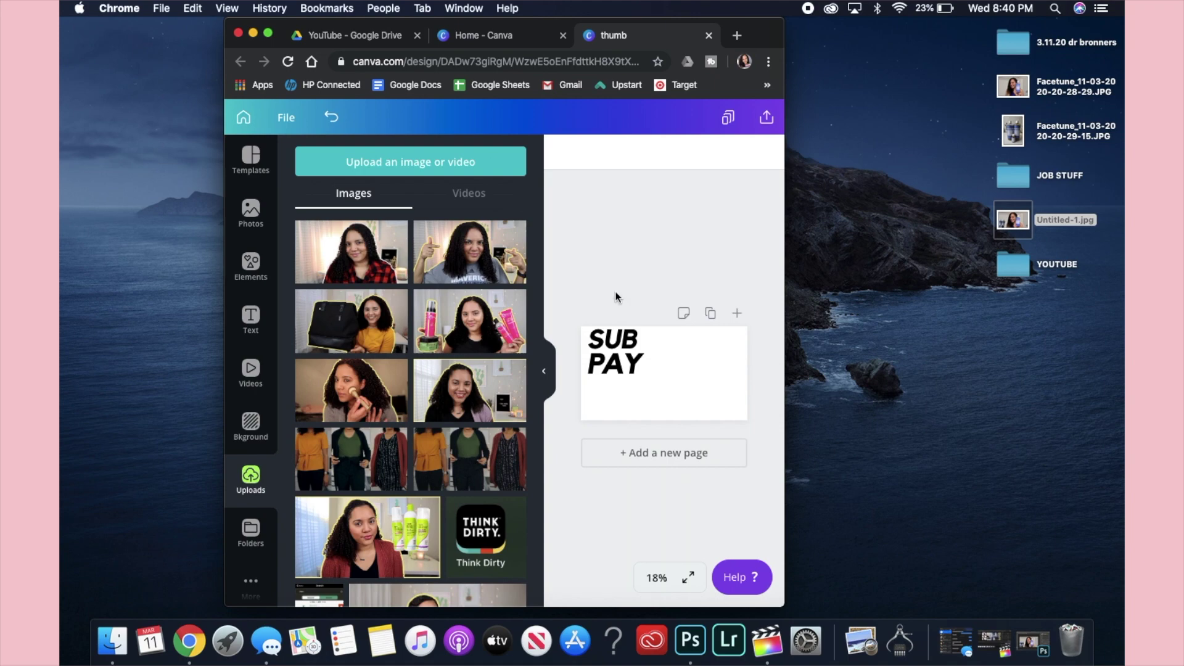
click(269, 35)
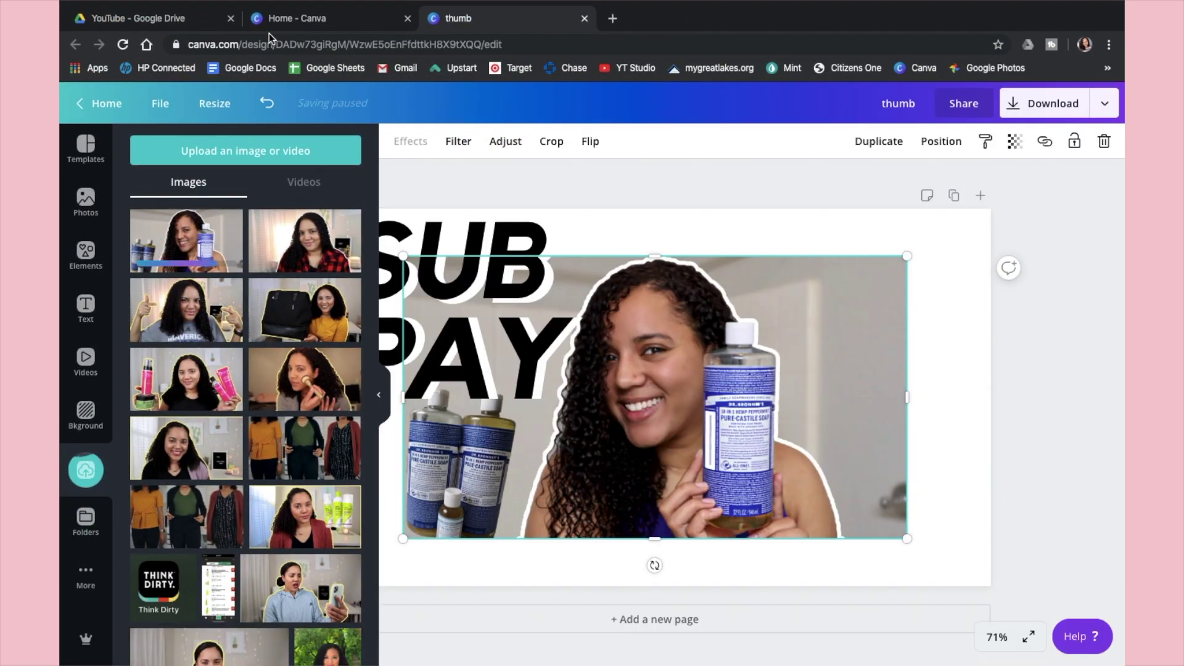
Collapse the uploads list and enlarge the uploaded soap picture until it covers the whole canvas
click(379, 394)
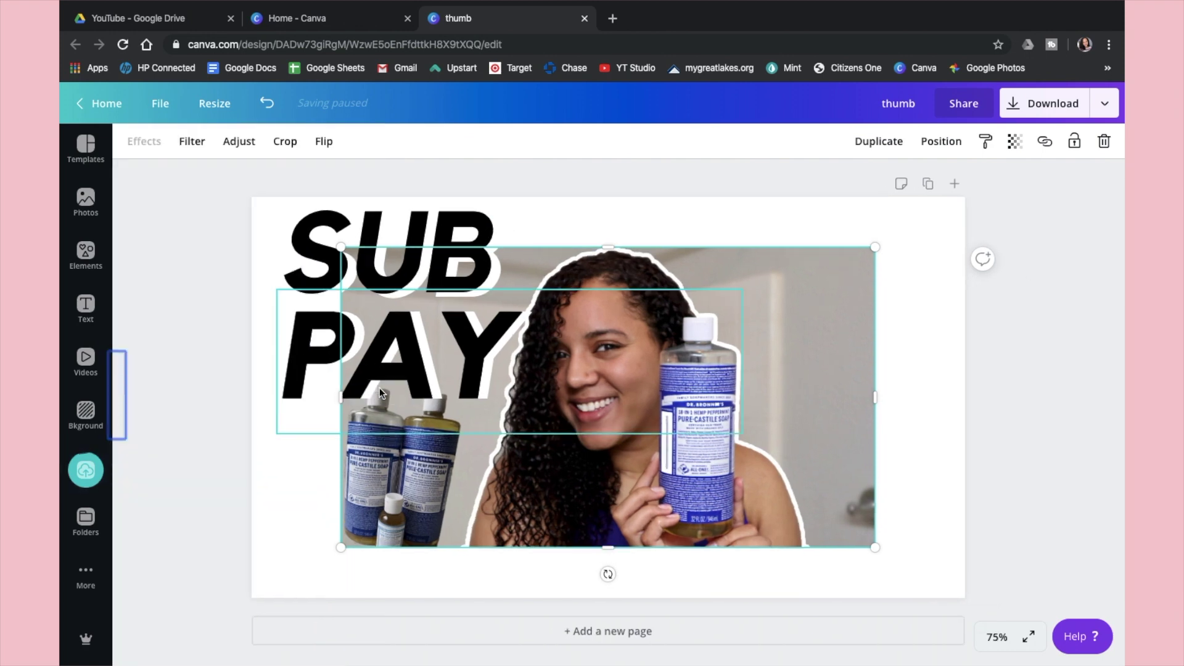
drag(341, 553, 259, 588)
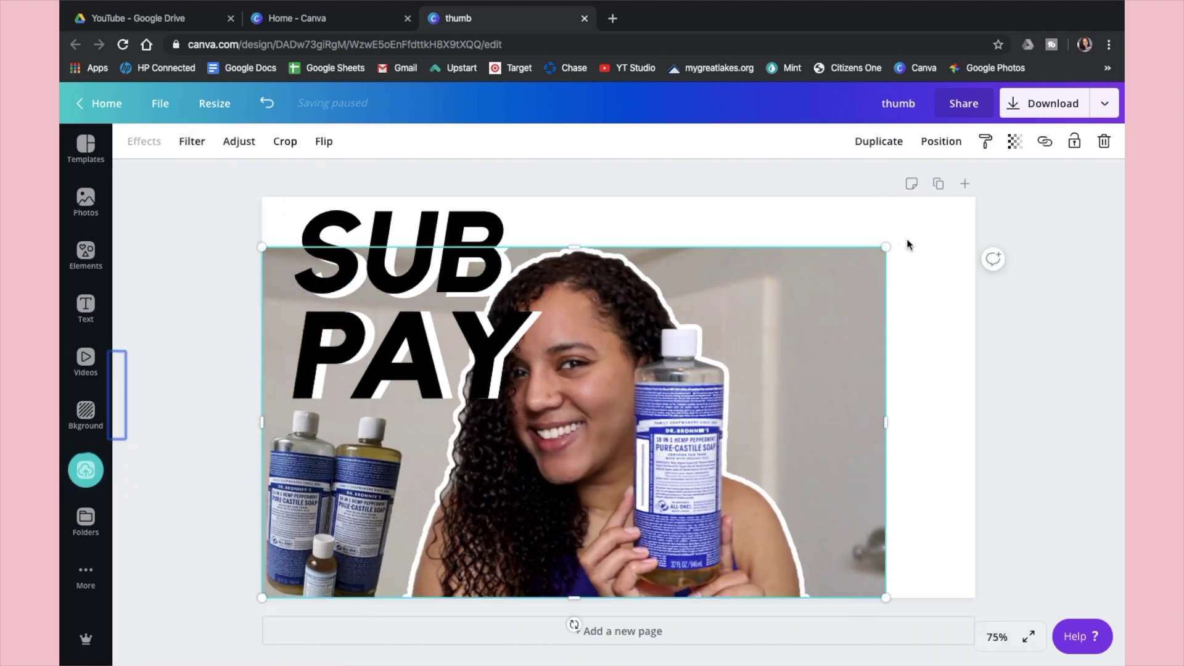
drag(886, 248, 975, 205)
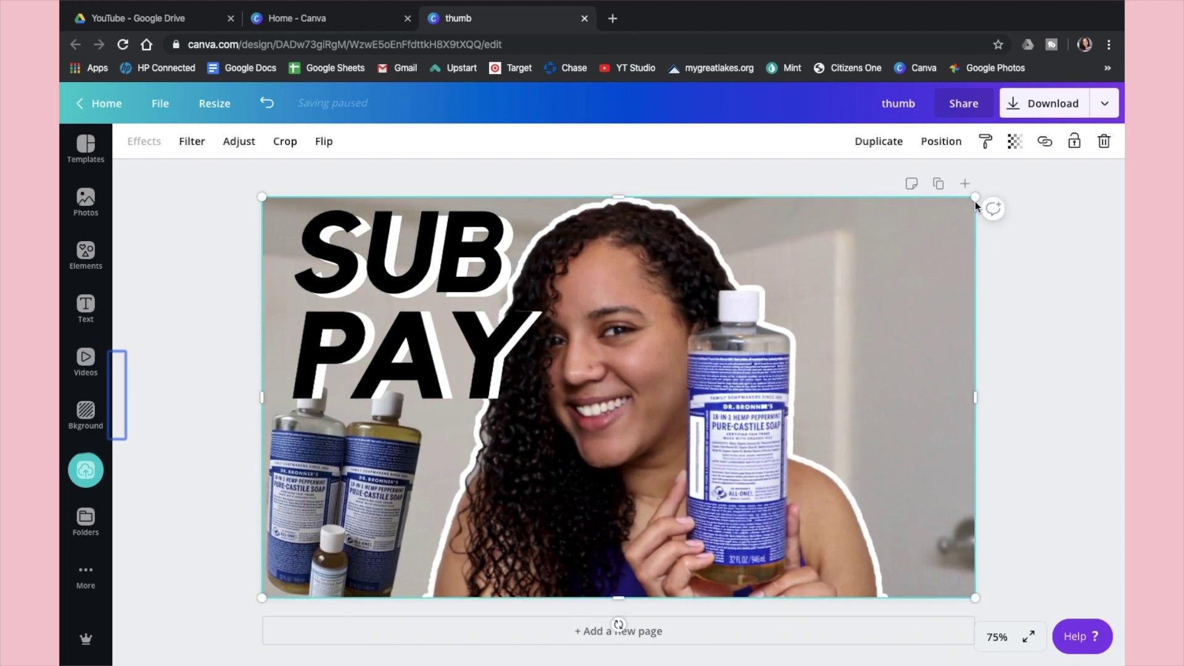
Move both PAY texts and the white SUB to the canvas's right half, keeping the black SUB on the left
drag(484, 345, 945, 296)
drag(408, 364, 852, 320)
drag(452, 245, 408, 311)
drag(481, 217, 897, 439)
drag(405, 320, 449, 307)
Scale the black SUB text down to font size 102 and replace its wording with DR
drag(725, 241, 579, 286)
double_click(392, 315)
text(D)
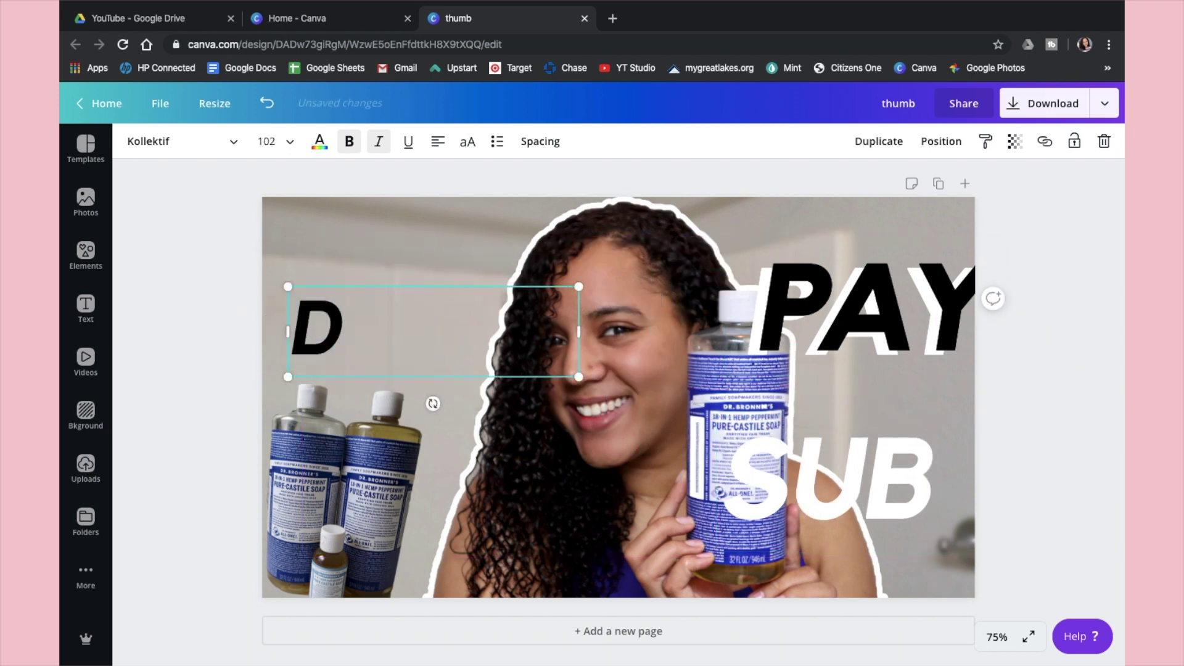
text(R.)
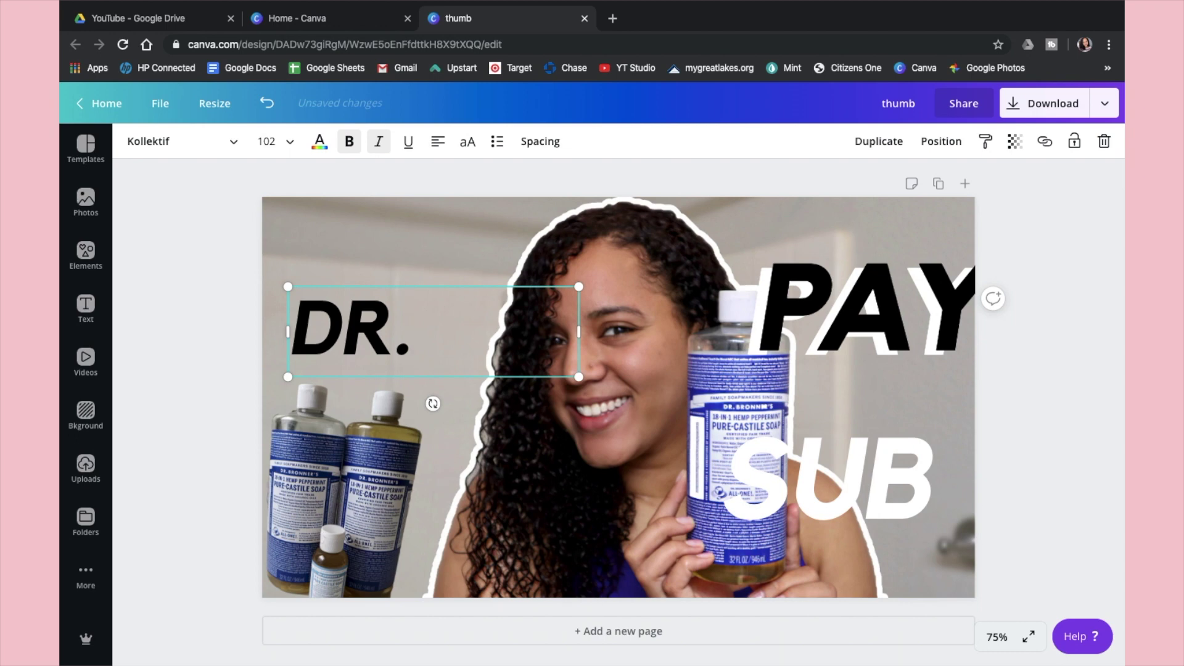
Set the white SUB text to font size 102 and replace its wording with DR
double_click(820, 481)
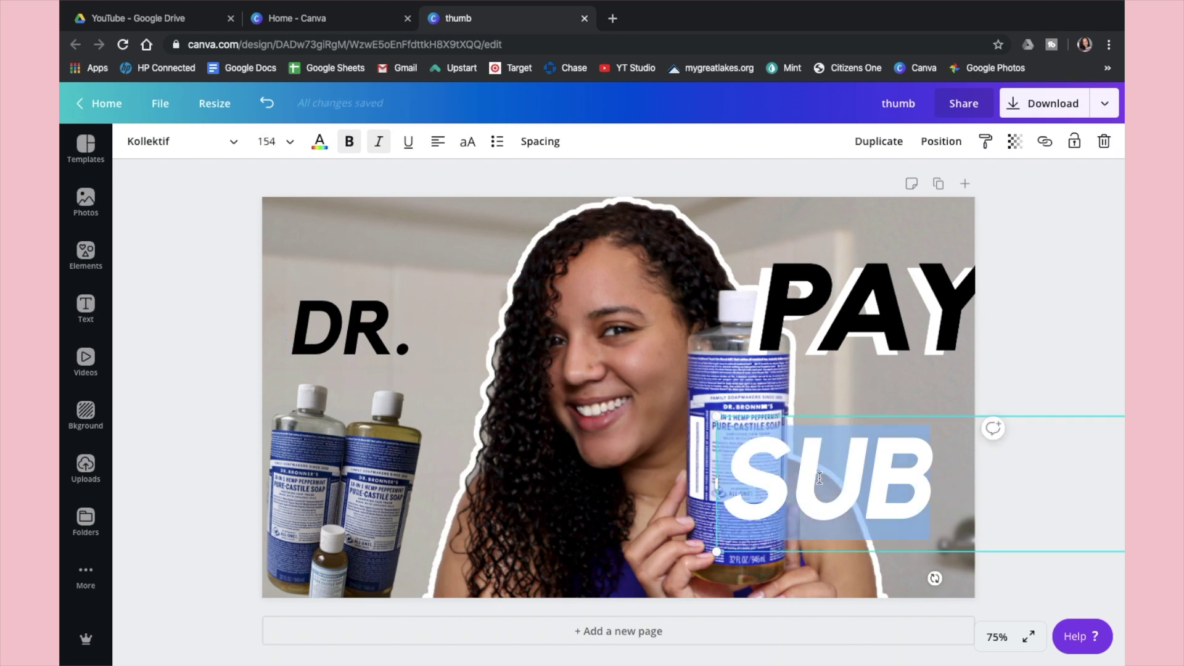
click(269, 142)
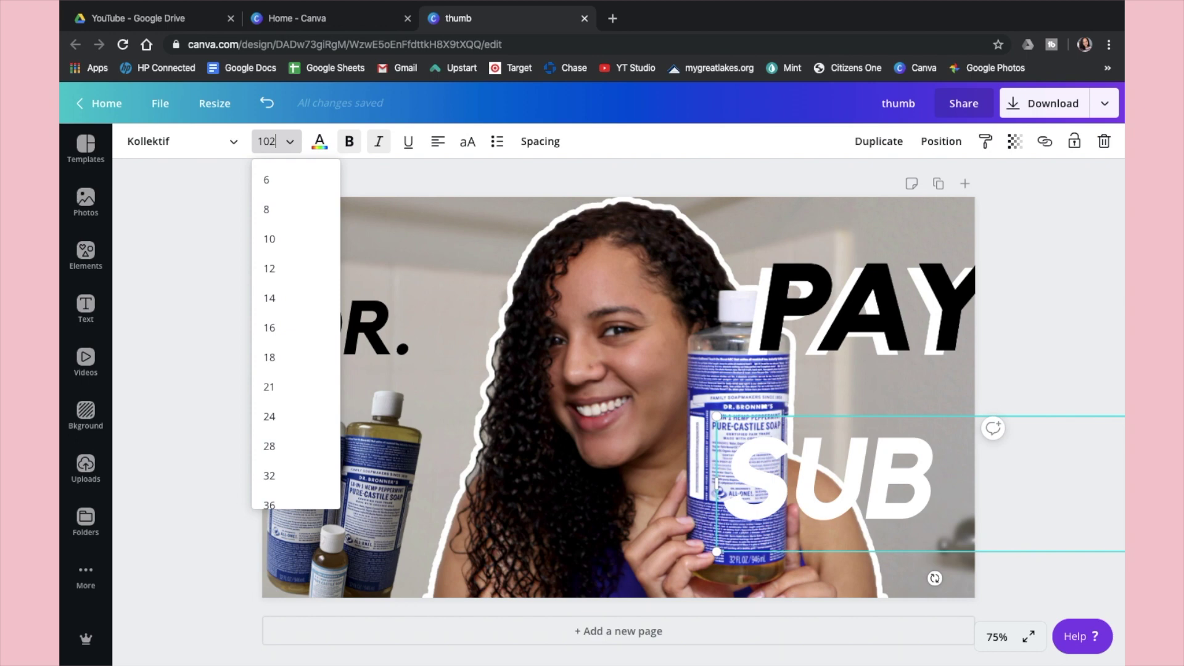
text(102)
key(Return)
double_click(810, 457)
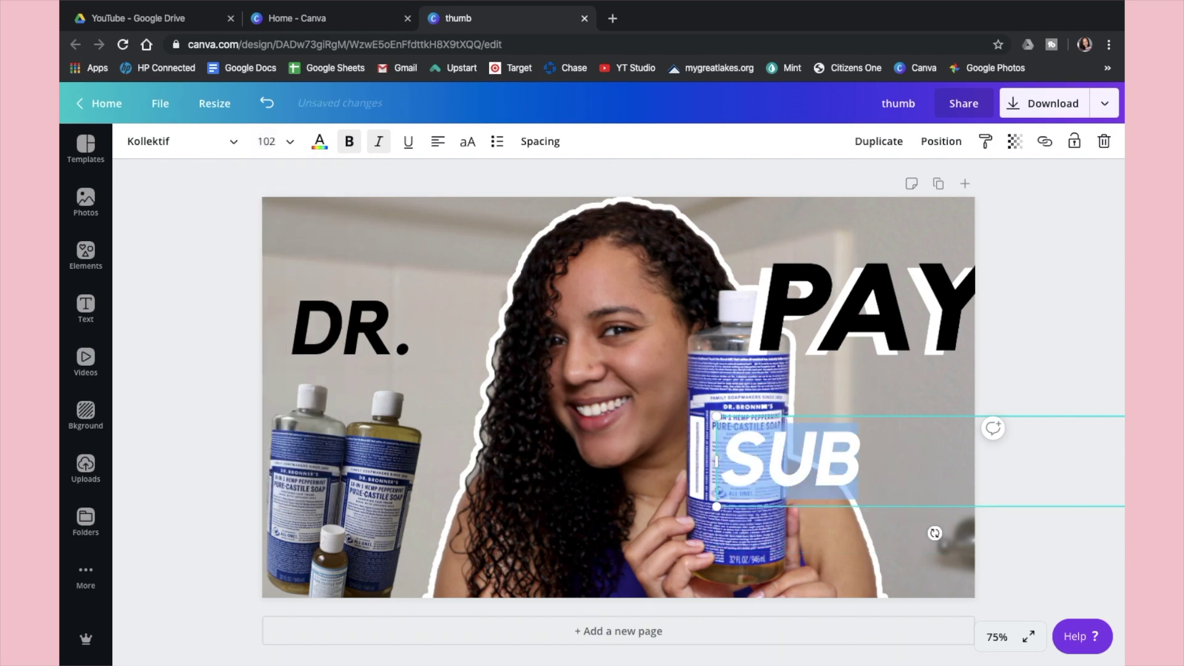
text(DR.)
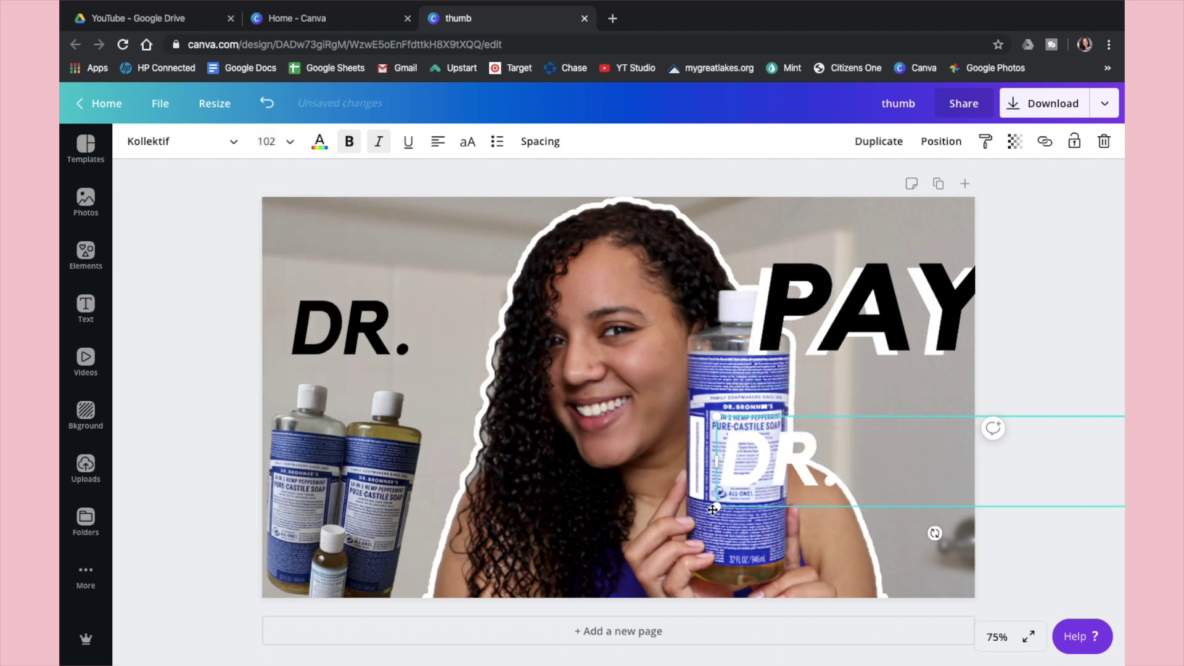
Offset the white DR. slightly behind the black one as a drop shadow and group the two texts
drag(817, 469, 345, 323)
click(862, 563)
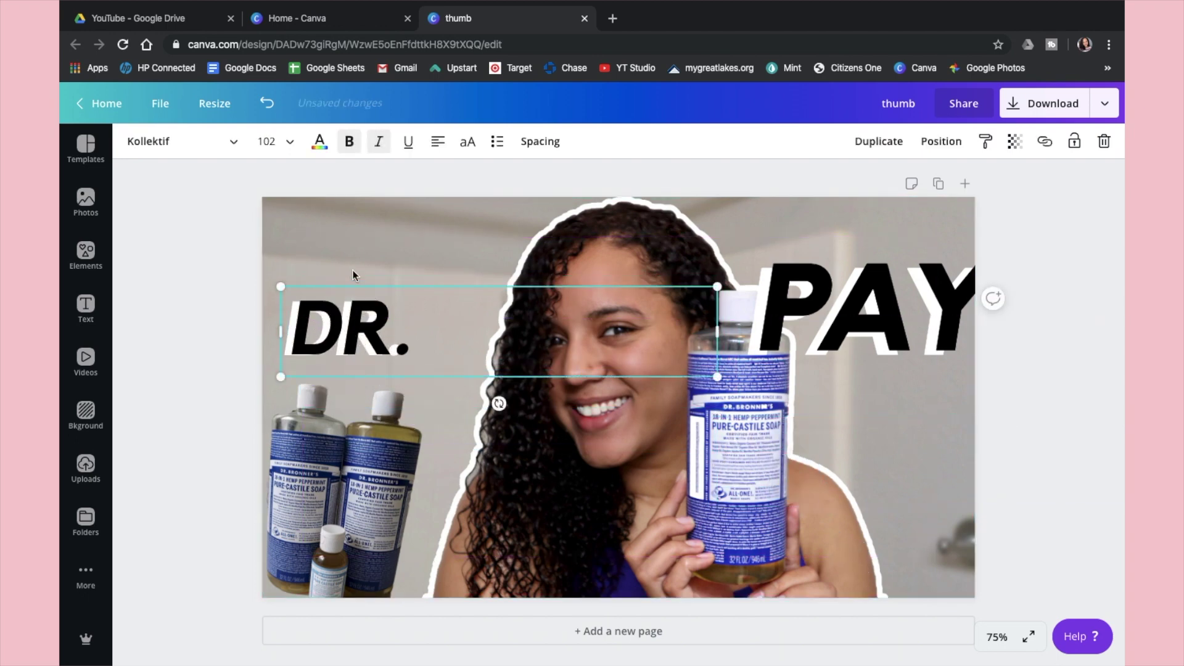
click(353, 257)
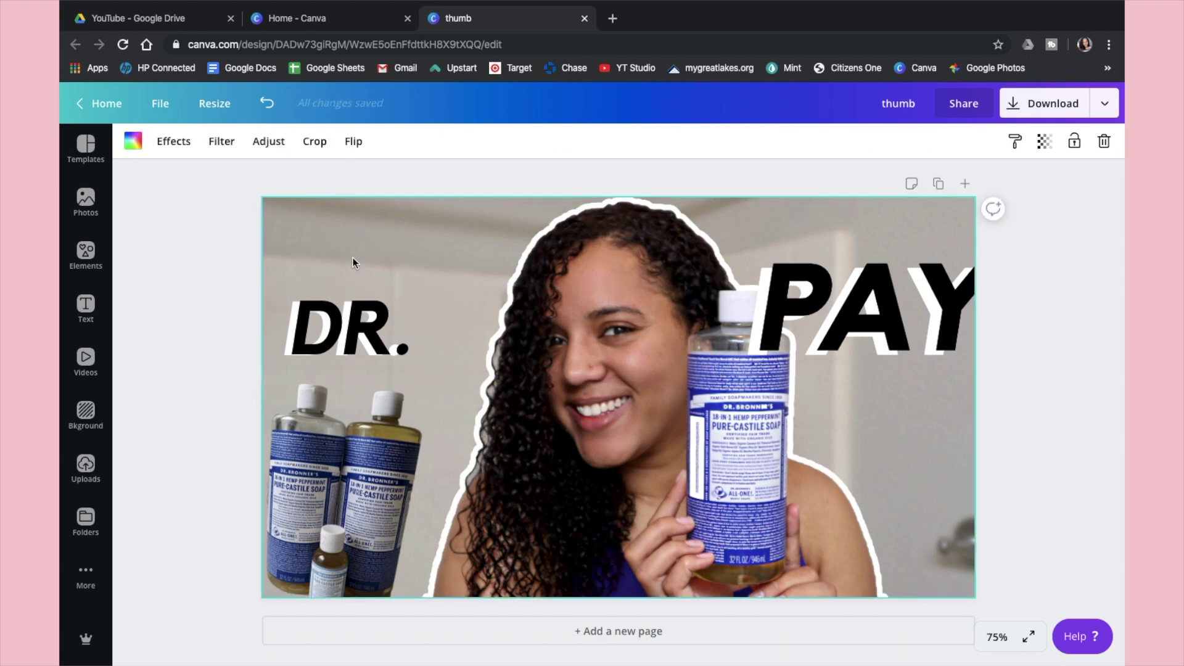
drag(344, 339, 333, 335)
click(336, 257)
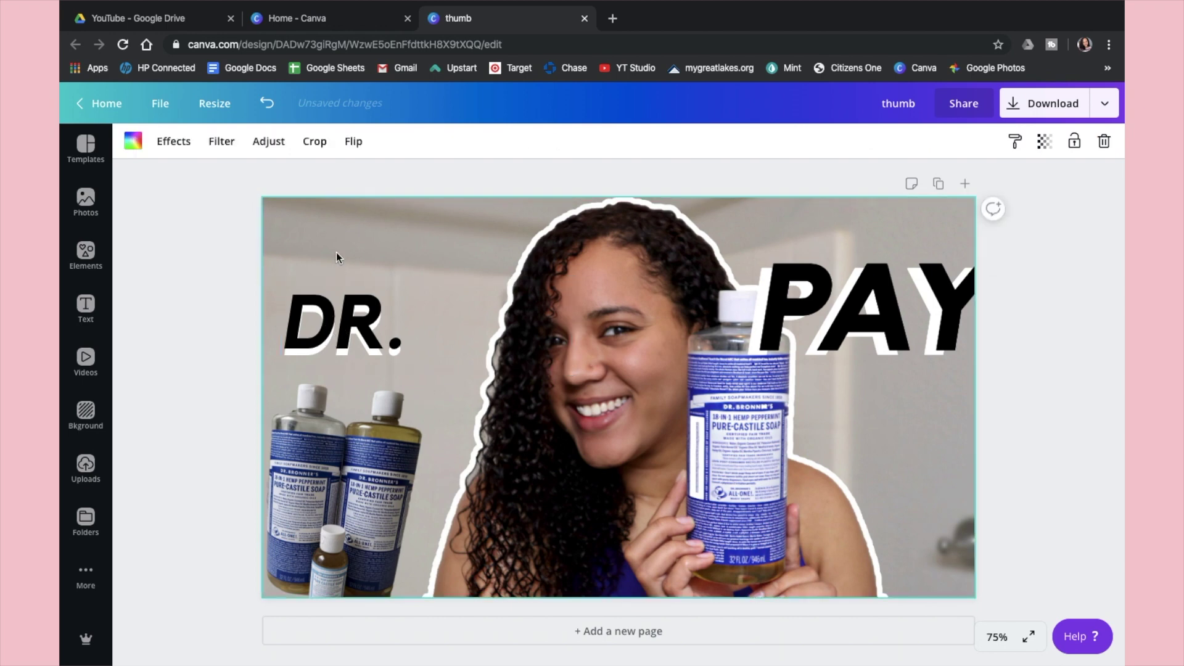
click(363, 350)
click(852, 143)
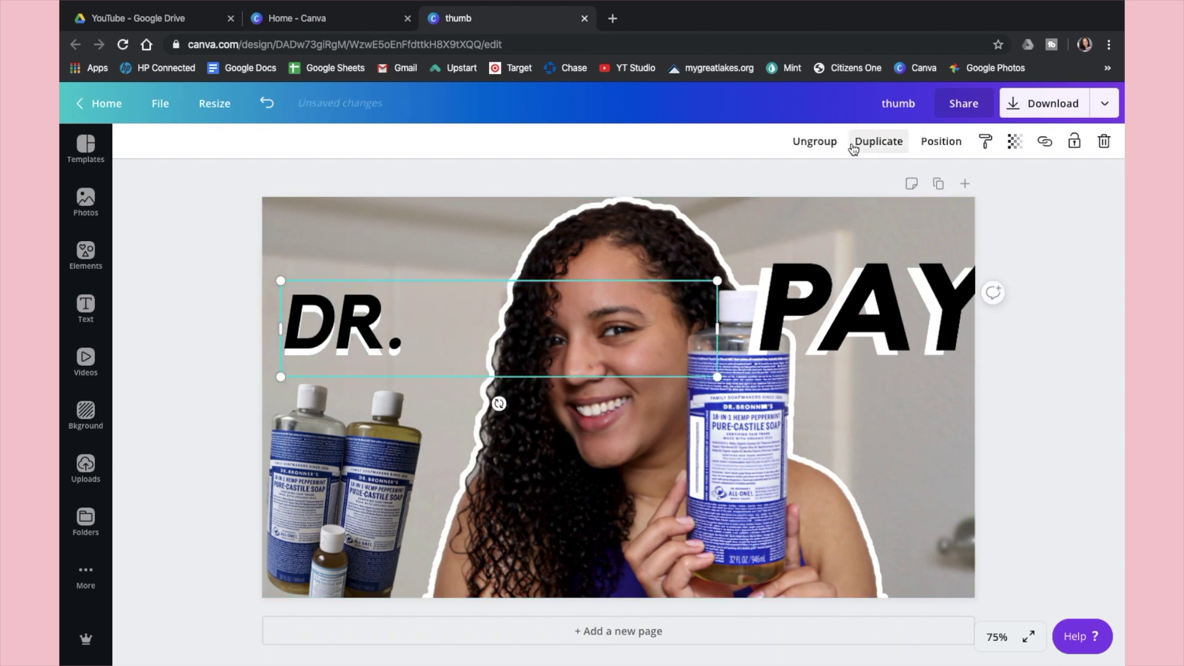
click(873, 482)
Raise the DR. group, replace the black PAY with BRONNER'S, scale it down and place it beneath DR
drag(357, 333, 345, 254)
drag(863, 308, 368, 337)
double_click(368, 336)
text(BRONNER'S)
drag(720, 396, 893, 396)
drag(893, 267, 473, 353)
drag(416, 378, 415, 305)
Replace the white PAY text with BRONNER'S and set its font size to 63.2
double_click(848, 311)
text(BRONNER'S)
click(269, 141)
text(63)
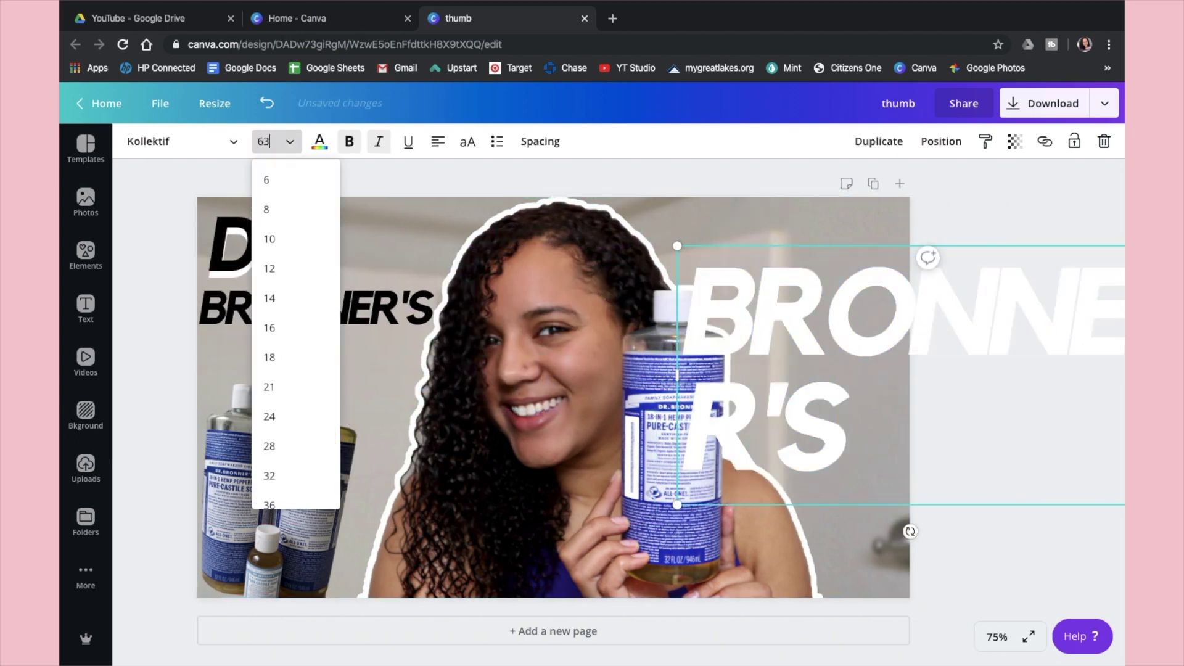
text(.2)
key(Return)
Place the white BRONNER'S behind the black one as an offset shadow and group the two texts
drag(806, 269, 327, 315)
click(941, 141)
click(782, 191)
click(885, 192)
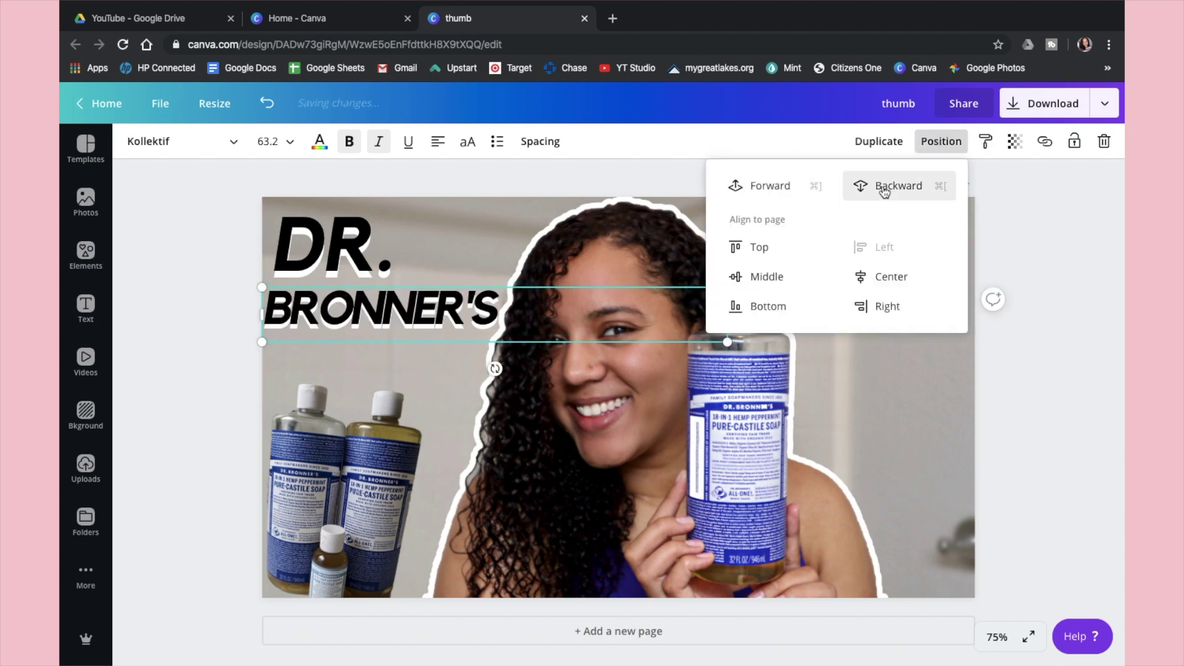
click(770, 186)
click(884, 192)
click(864, 382)
Rearrange the DR. and BRONNER'S groups around the canvas and enlarge BRONNER'S to font size 79.3
drag(345, 250, 671, 233)
drag(374, 328, 864, 259)
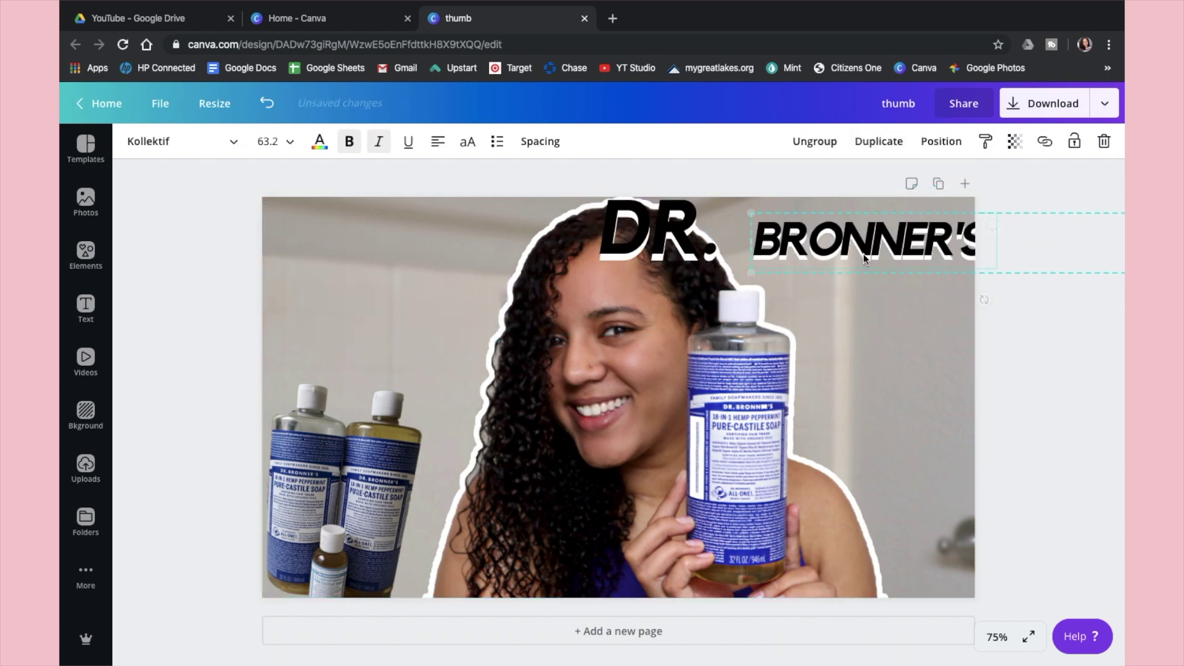
drag(663, 234, 382, 244)
drag(906, 259, 925, 382)
drag(769, 337, 480, 298)
drag(817, 325, 608, 312)
drag(270, 286, 445, 308)
drag(717, 342, 534, 326)
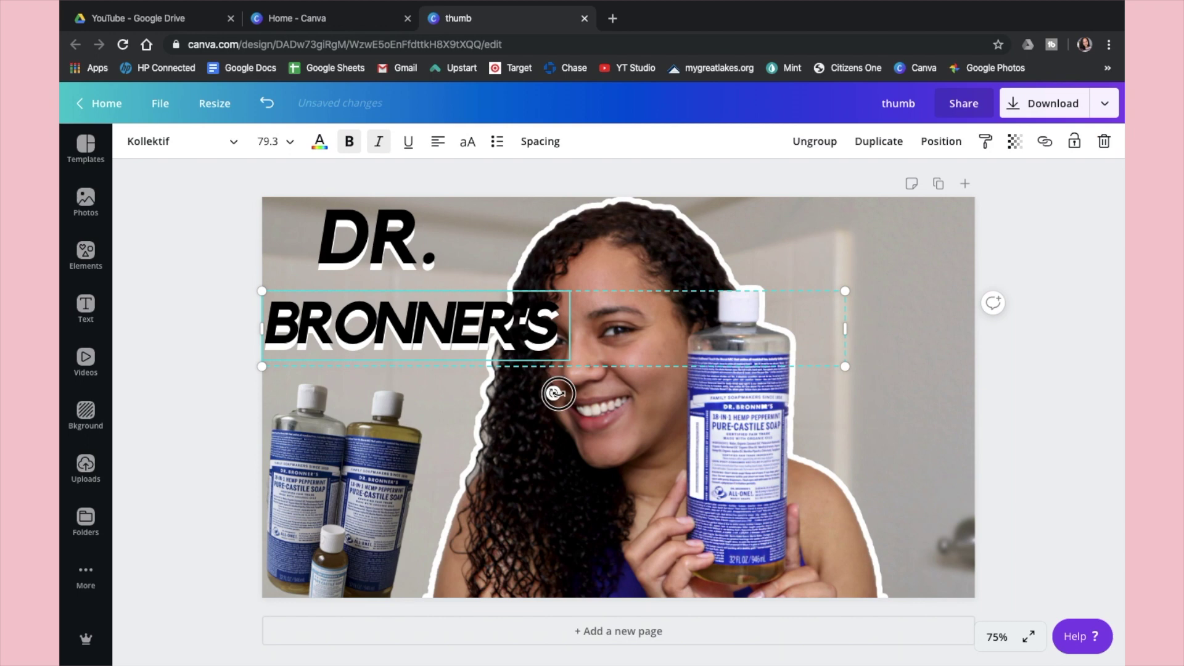
Set BRONNER'S aside at the canvas's upper right and tilt DR. slightly counterclockwise in the upper-left corner
drag(557, 393, 549, 393)
drag(480, 316, 888, 251)
drag(957, 325, 964, 325)
drag(813, 262, 816, 246)
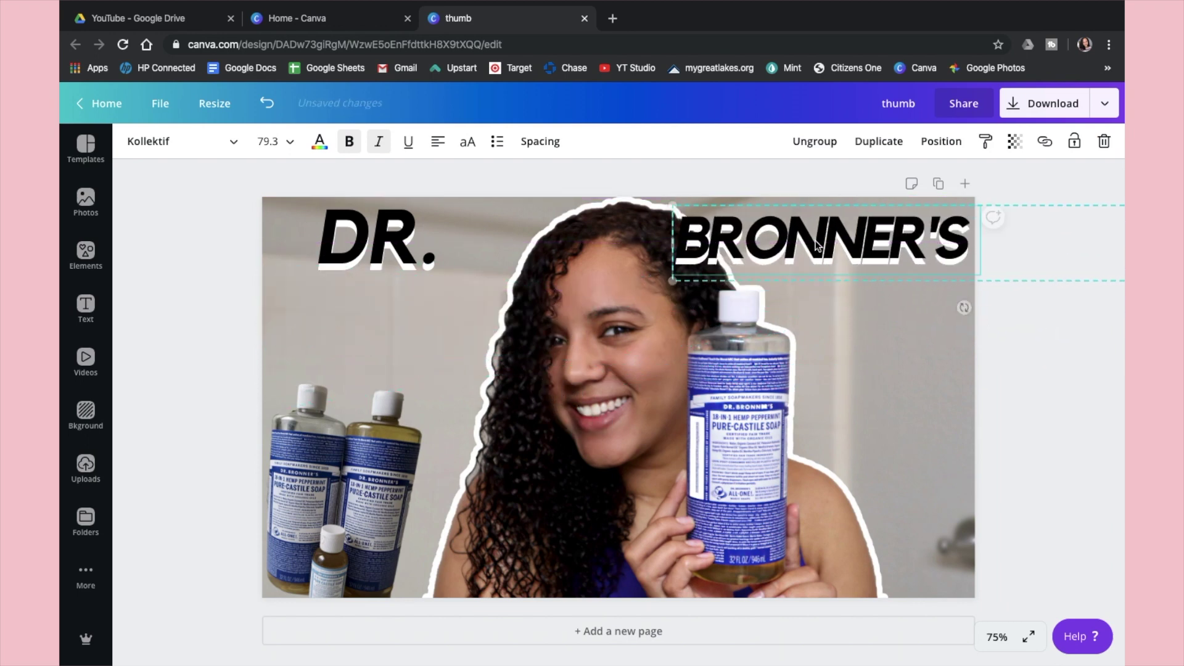
drag(377, 240, 325, 240)
drag(700, 290, 637, 277)
drag(451, 304, 459, 303)
drag(384, 263, 388, 251)
Place BRONNER'S beneath DR. with a matching counterclockwise tilt and reduce its size to fit beside the woman's hair
drag(816, 246, 379, 304)
drag(528, 365, 537, 365)
drag(430, 313, 452, 275)
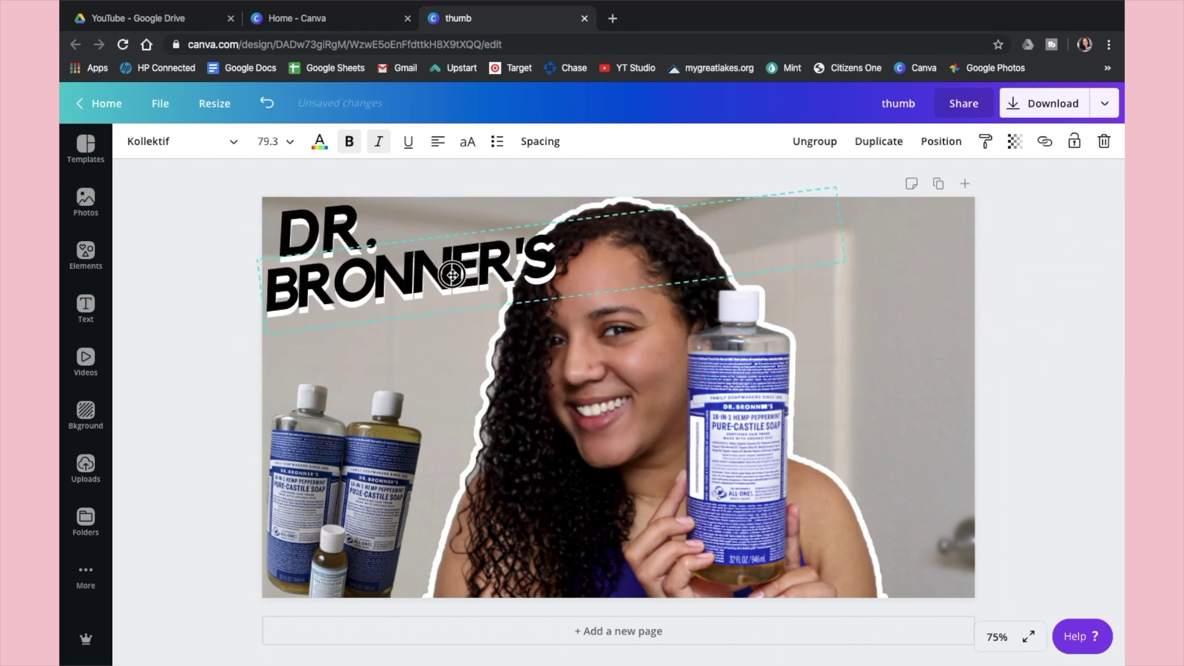
key(ctrl+z)
key(ctrl+z)
key(ctrl+z)
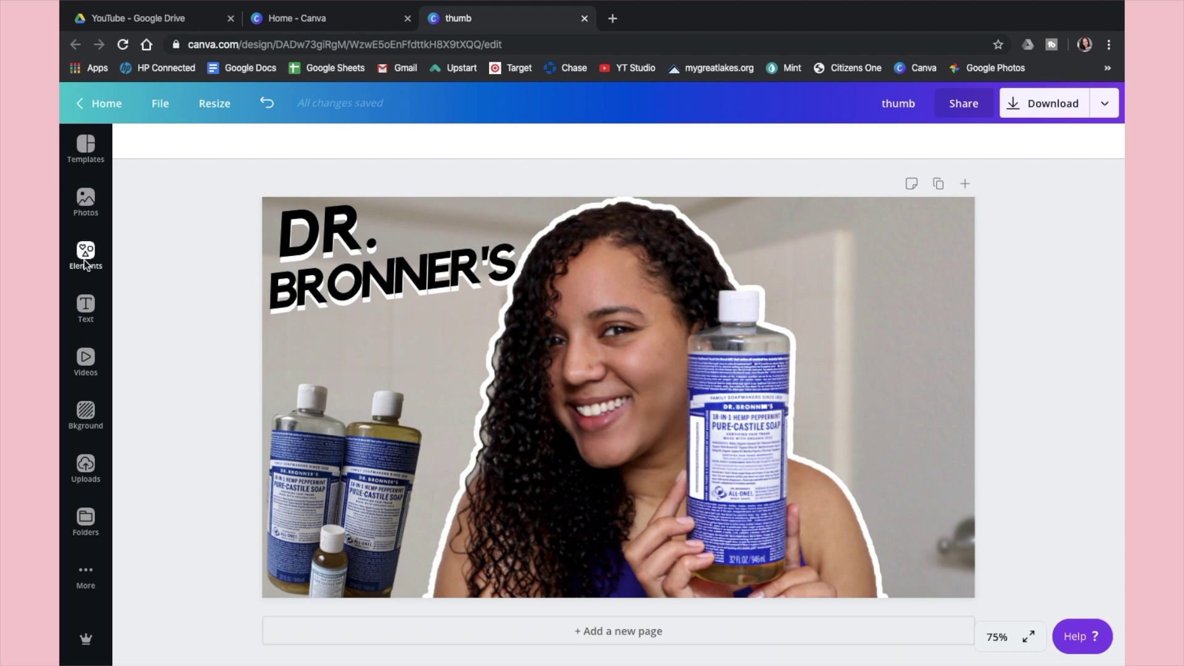
Search the elements for "rectangle" and add the thin square outline frame to the thumbnail
click(84, 260)
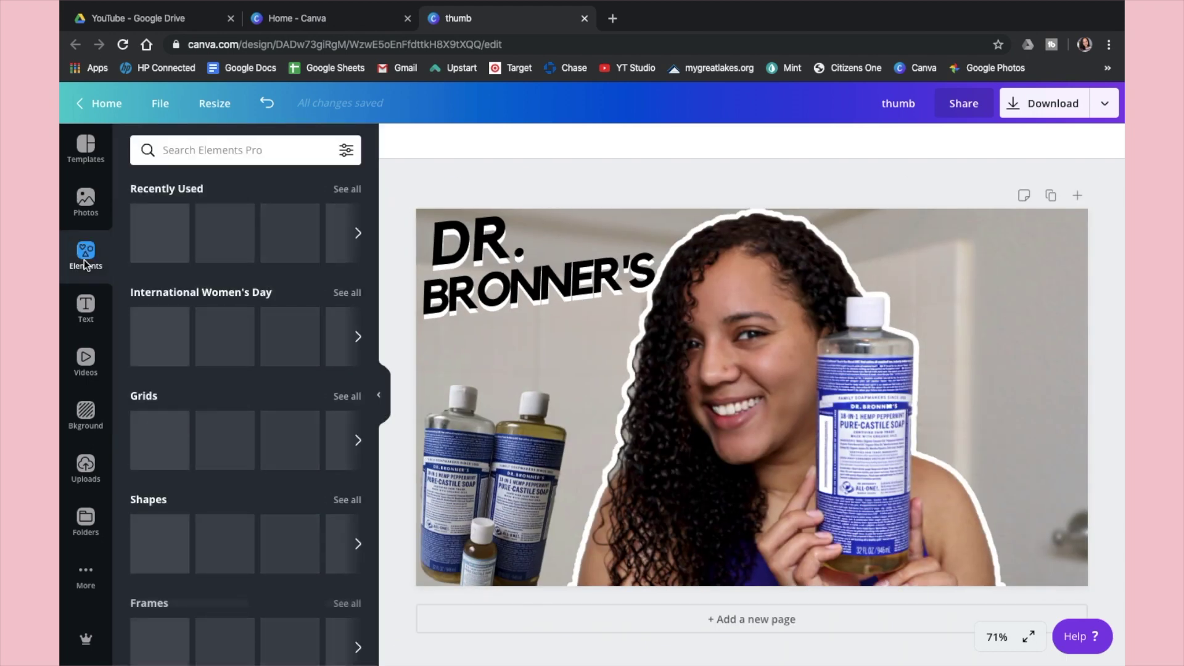
click(209, 148)
text(r)
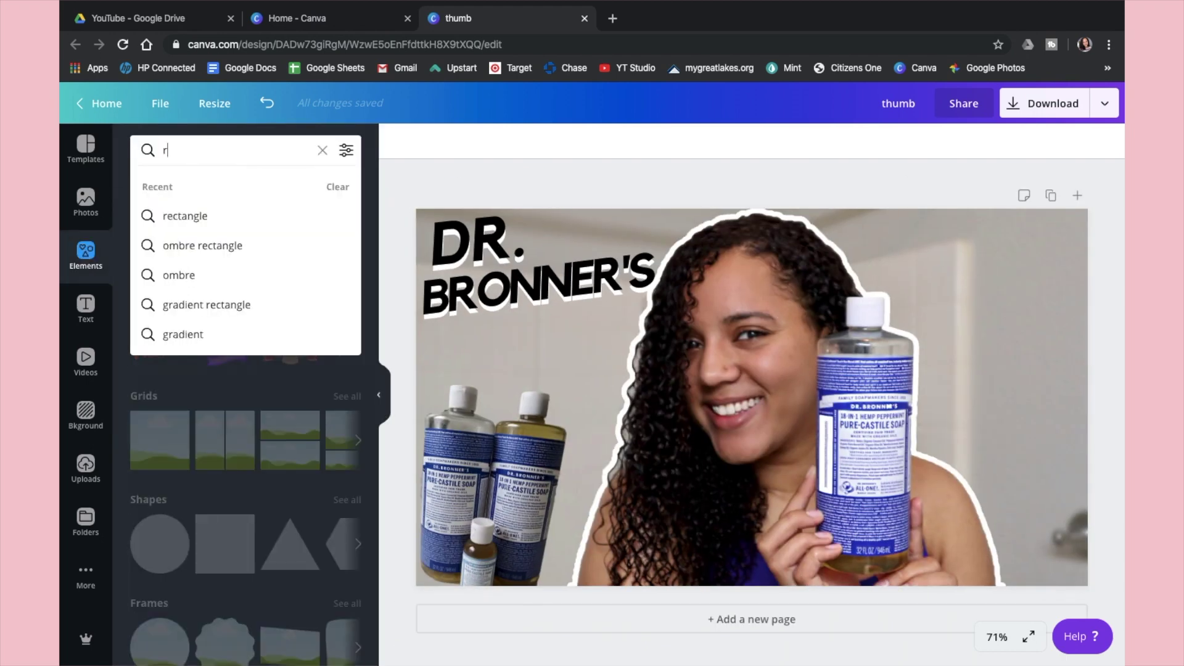
text(ectangle)
key(Return)
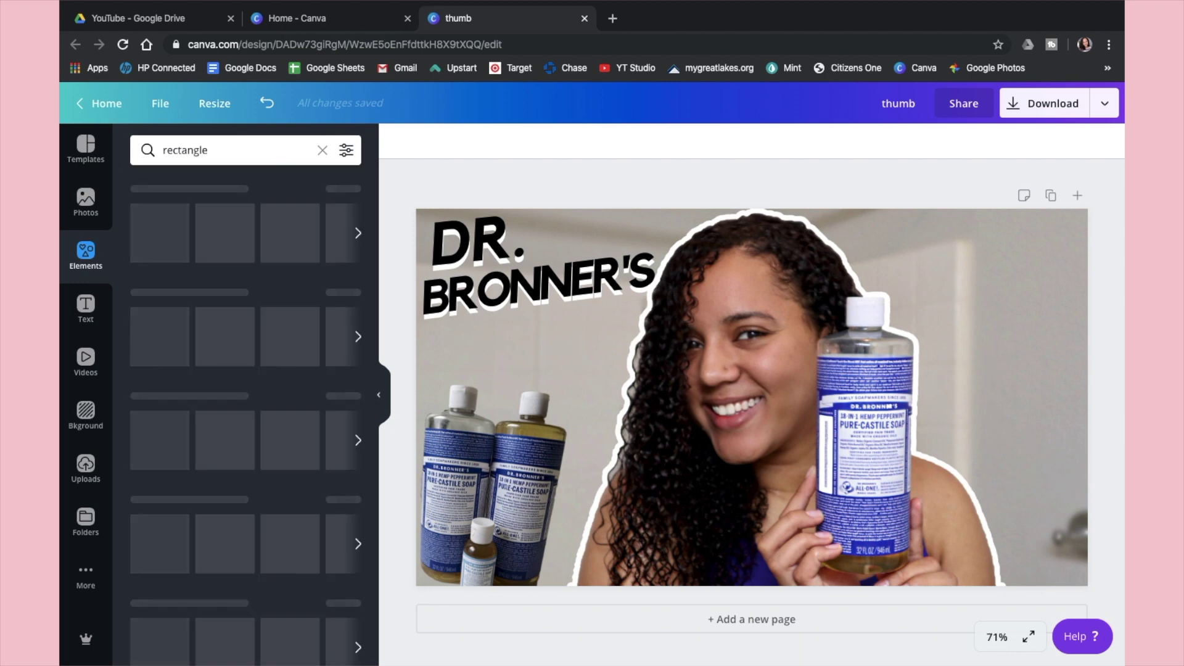
click(230, 212)
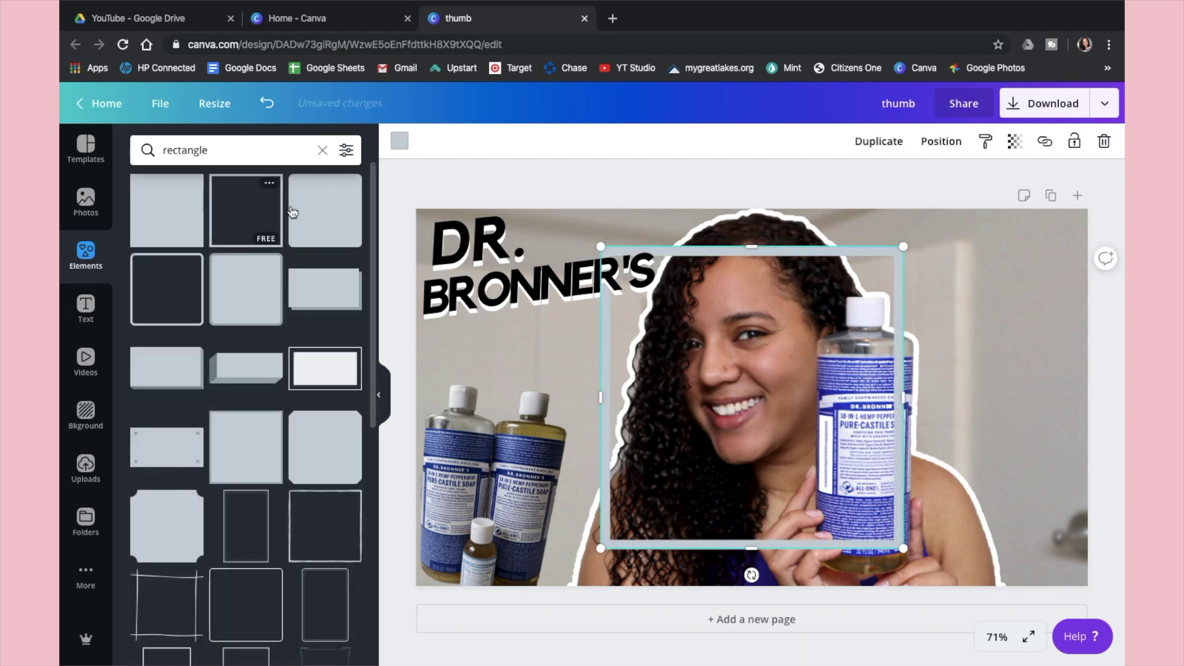
Stretch the outline frame to the canvas edges on all four sides so it surrounds the whole thumbnail
drag(747, 245, 747, 204)
drag(753, 554, 753, 590)
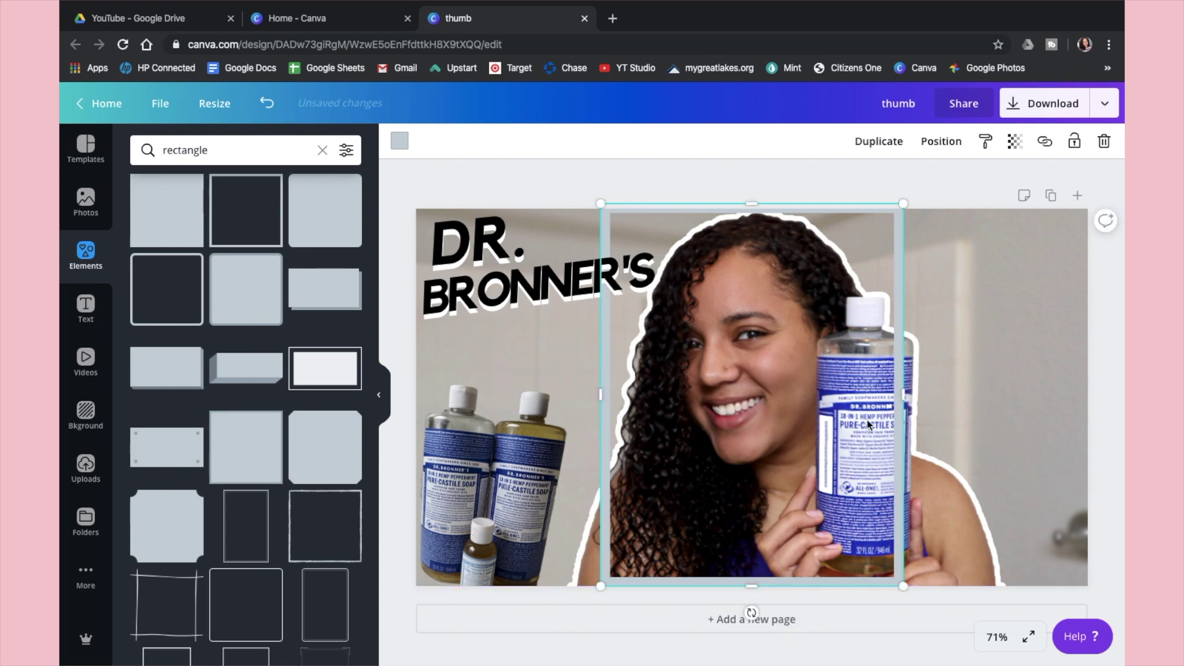
drag(899, 403, 1088, 402)
drag(596, 396, 417, 390)
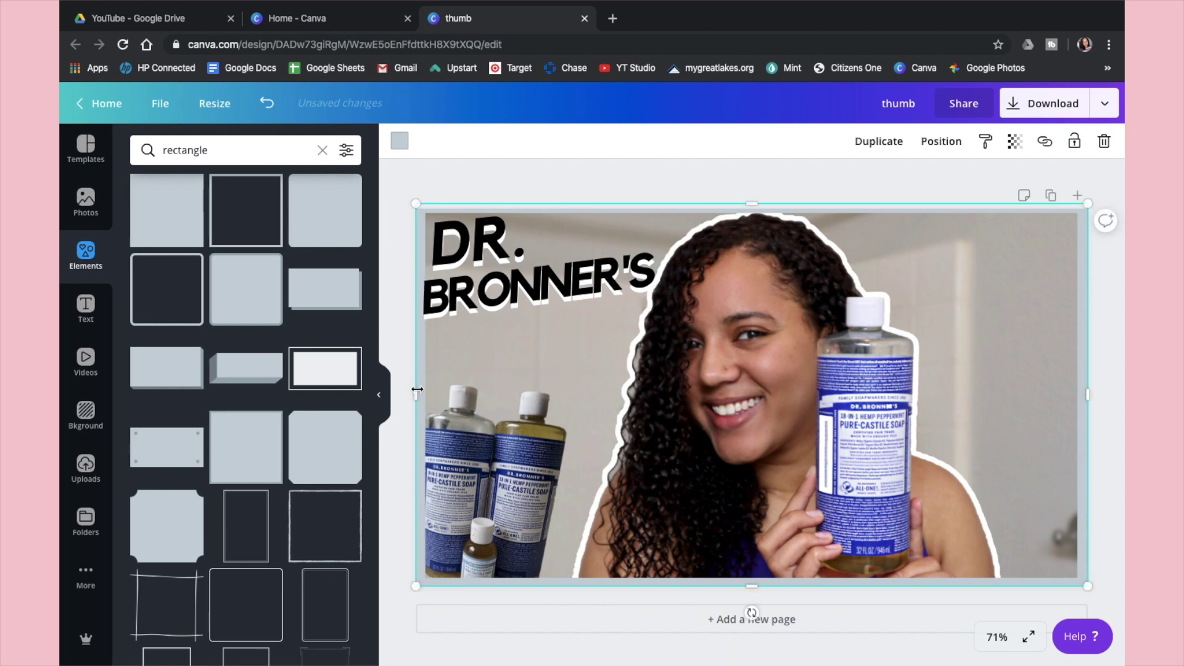
Recolor the outline frame white using the document colors
click(399, 140)
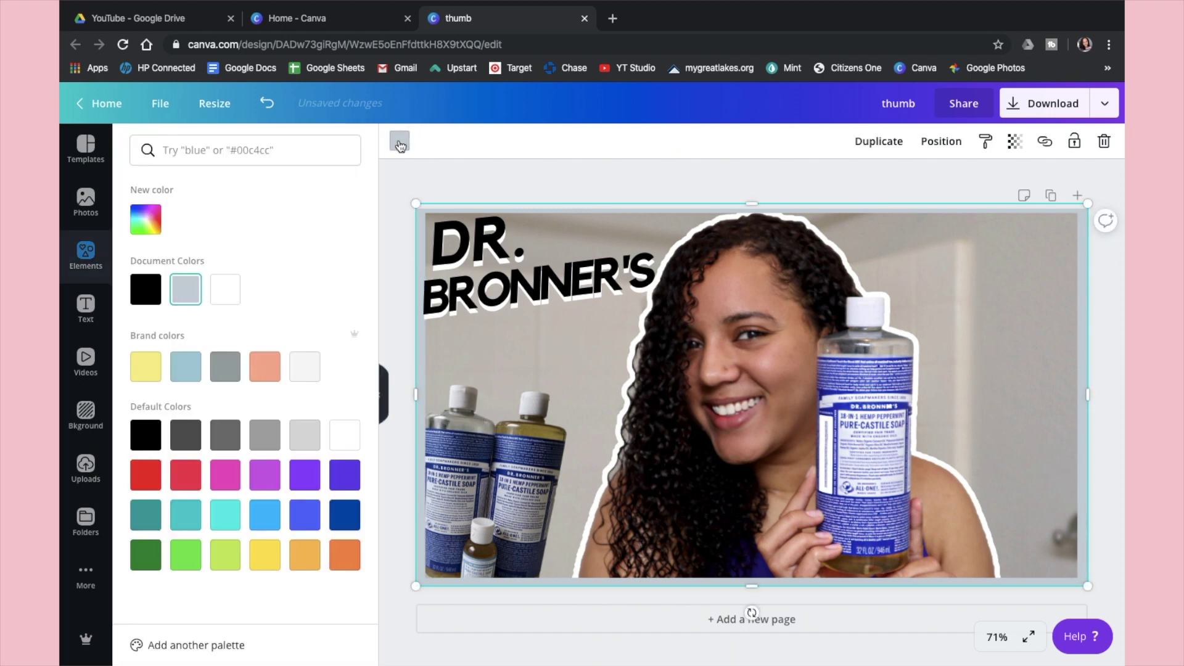
click(226, 289)
click(941, 140)
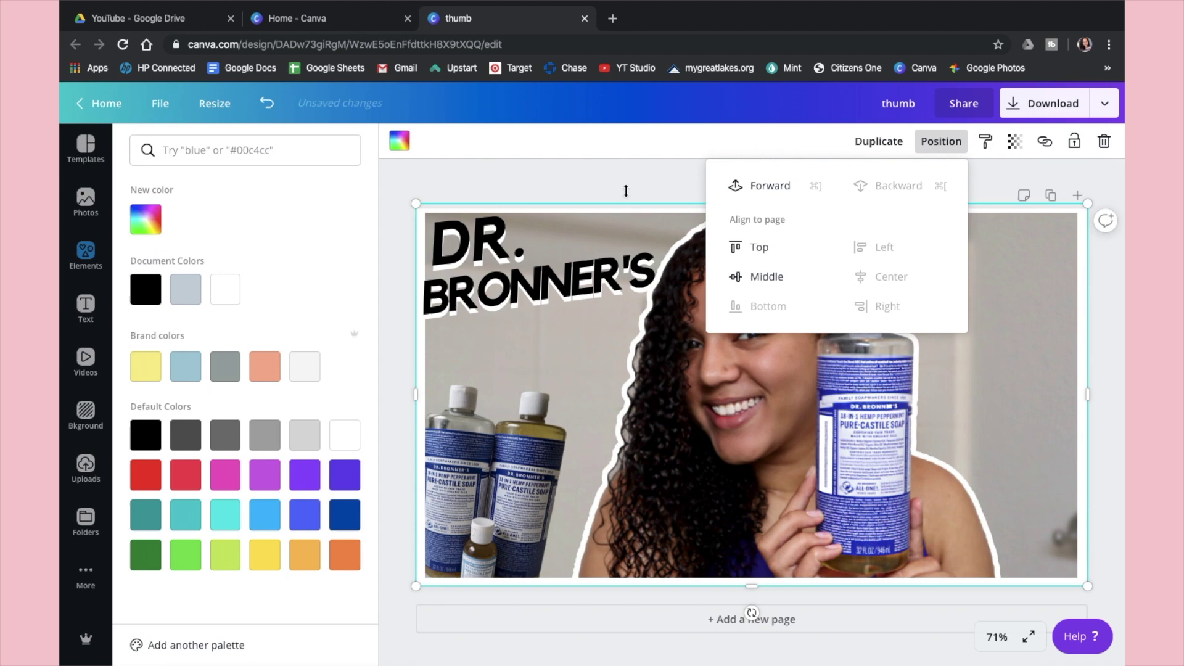
click(576, 179)
Extend the white frame slightly beyond all four canvas edges to thin the visible border, and collapse the elements list
click(1086, 398)
drag(1089, 397, 1094, 396)
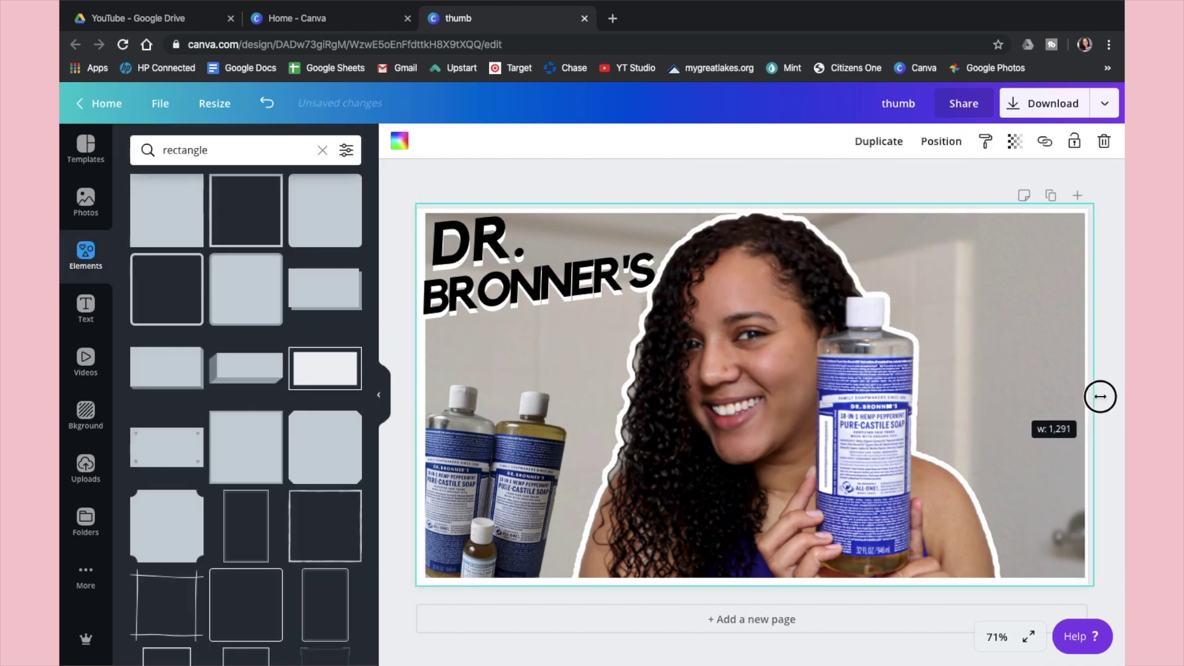
drag(415, 395, 411, 394)
drag(753, 584, 753, 592)
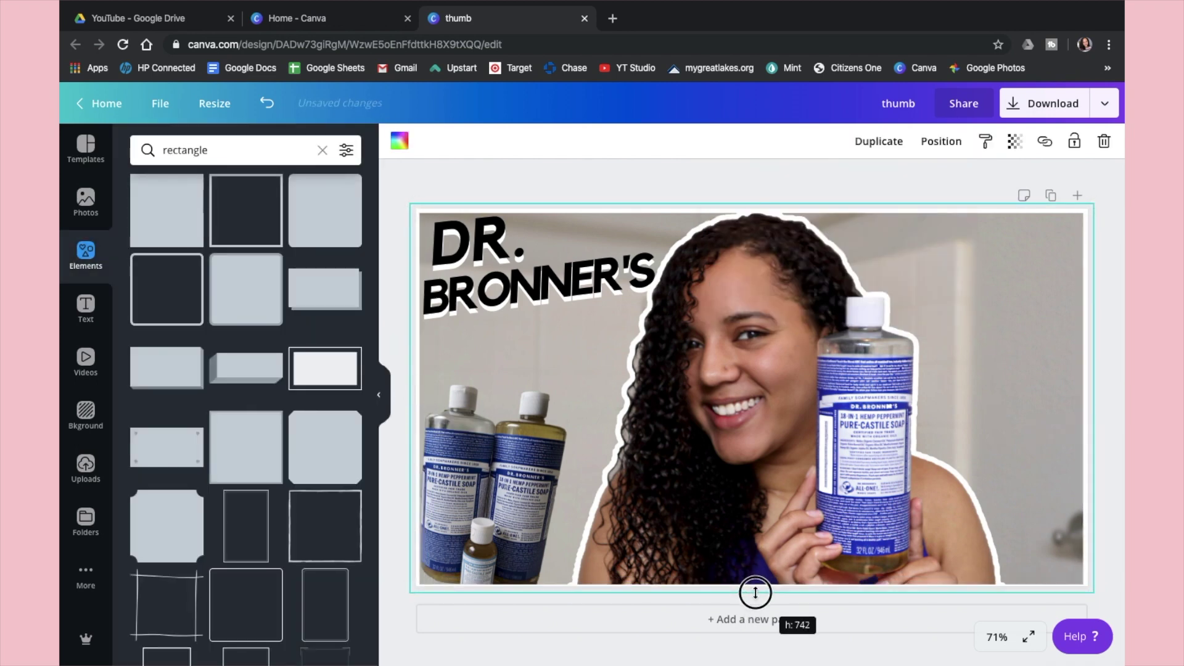
drag(752, 204, 754, 198)
click(721, 177)
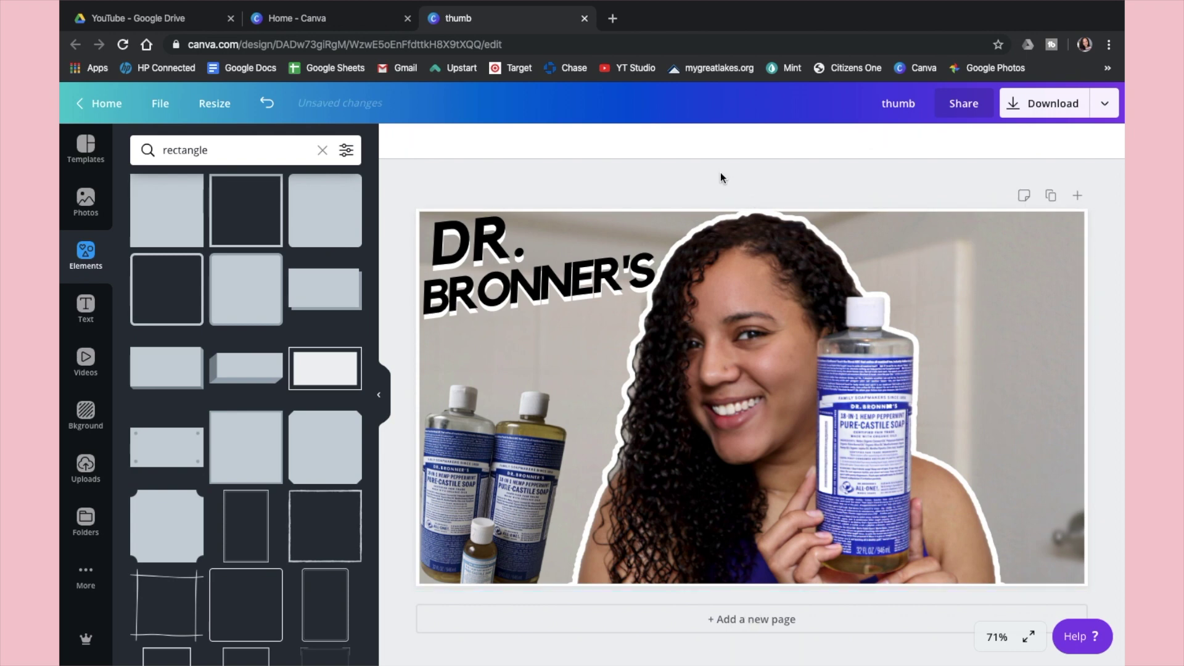
click(379, 395)
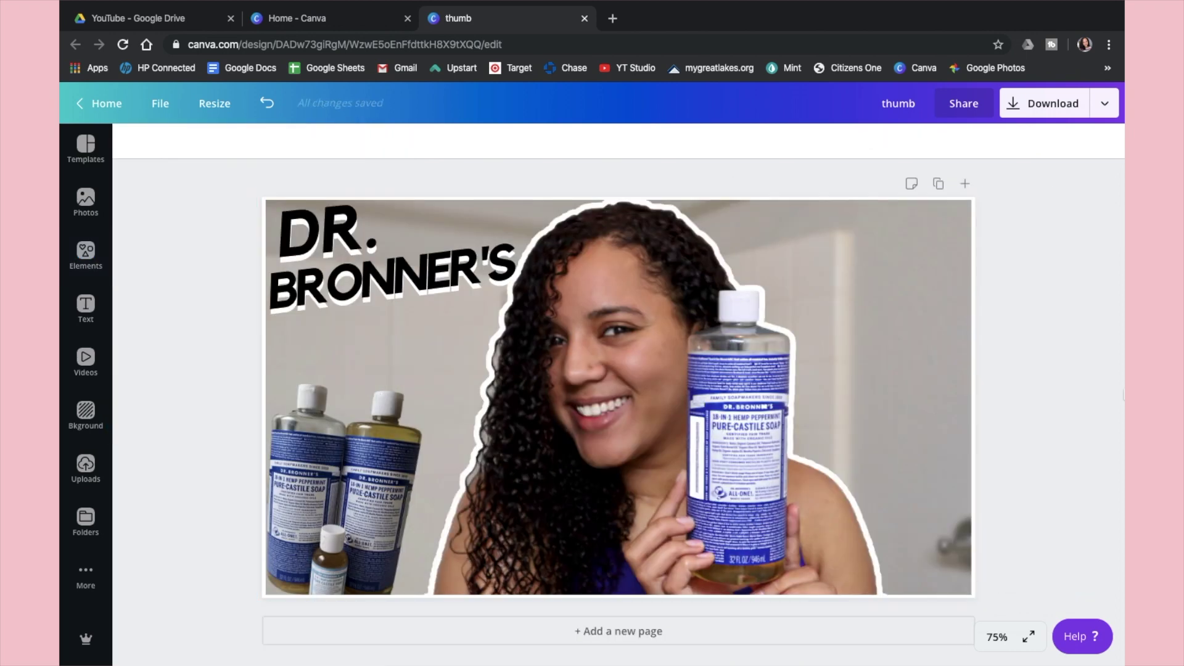
Download the design as a PNG at size 1.0x and save it to the Desktop as "Dr. Bronner's thumbnail"
click(1018, 106)
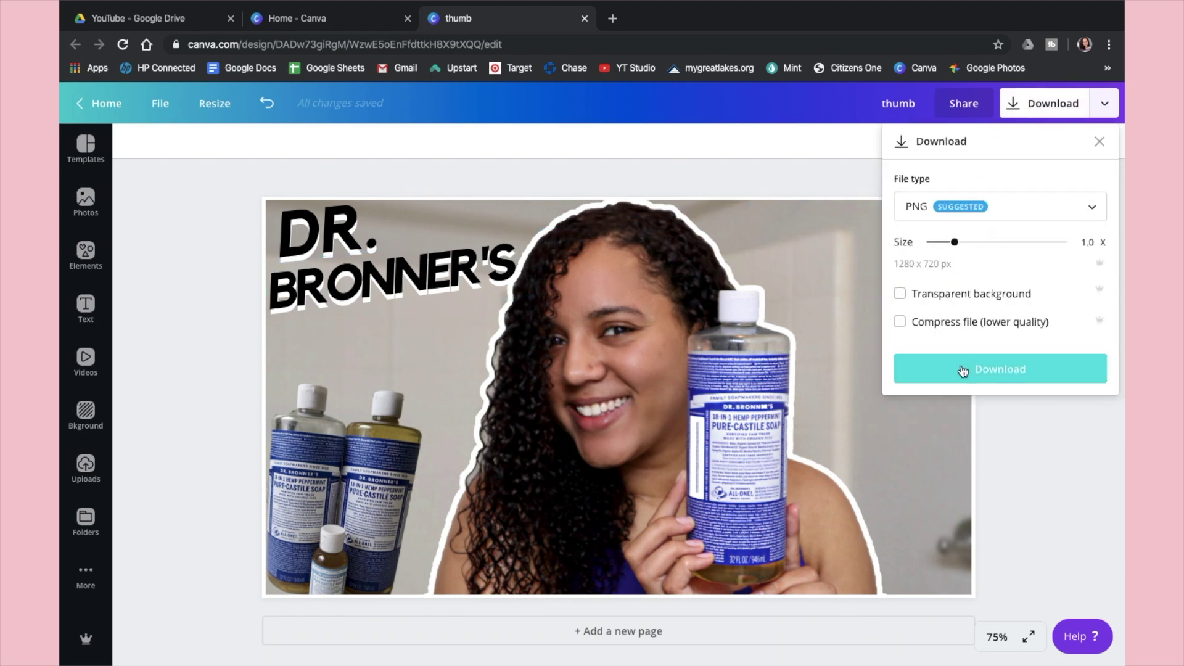
click(961, 369)
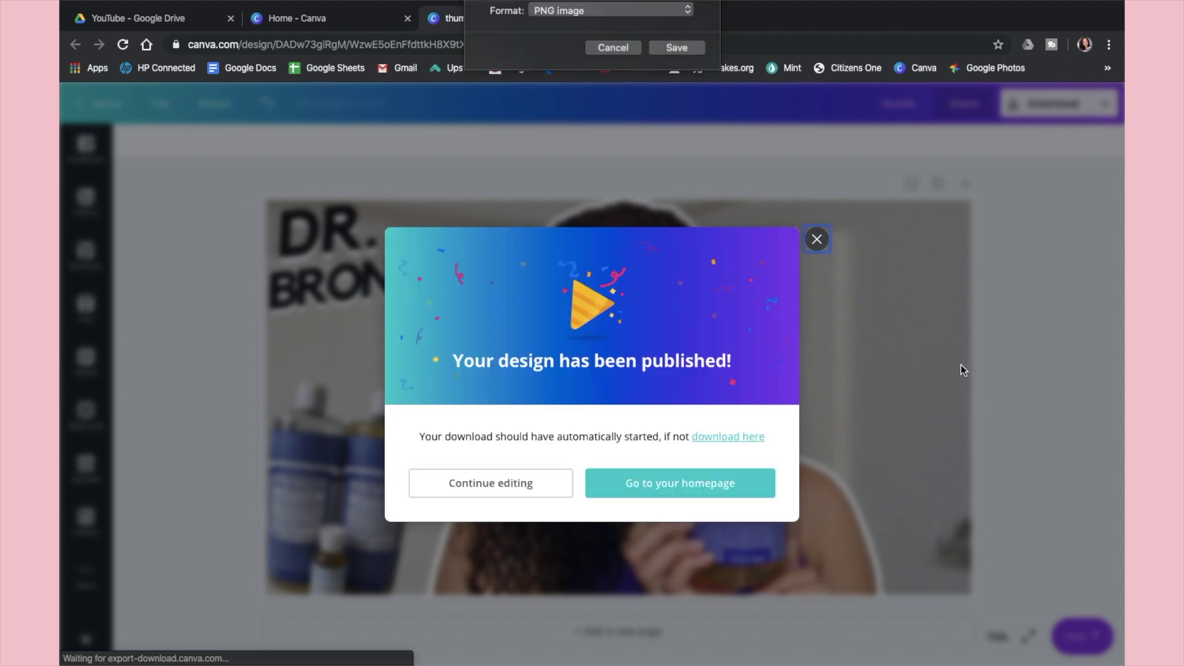
text(Dr. Bronner)
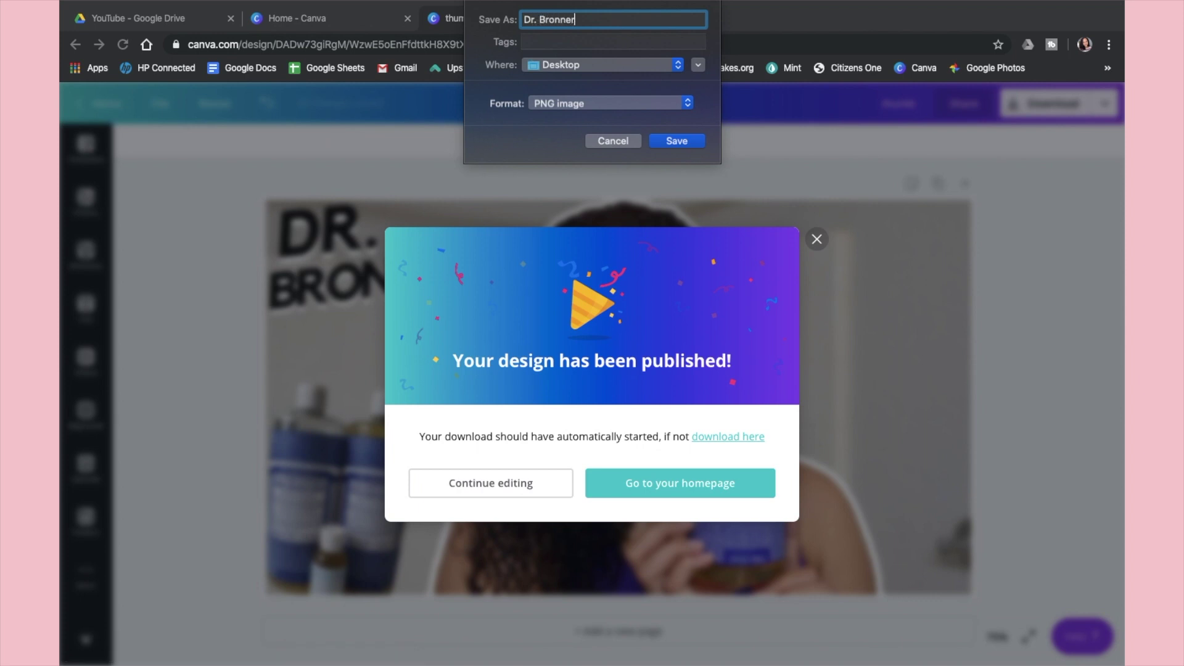
text('s thumbnail)
key(Return)
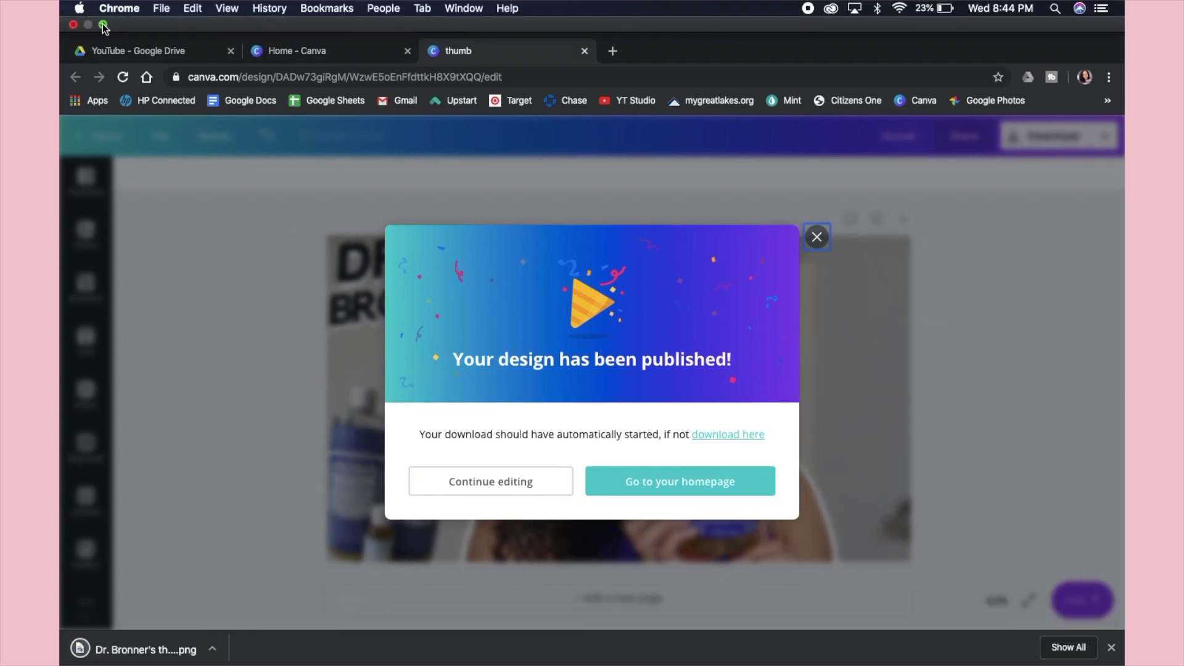
click(103, 28)
click(250, 35)
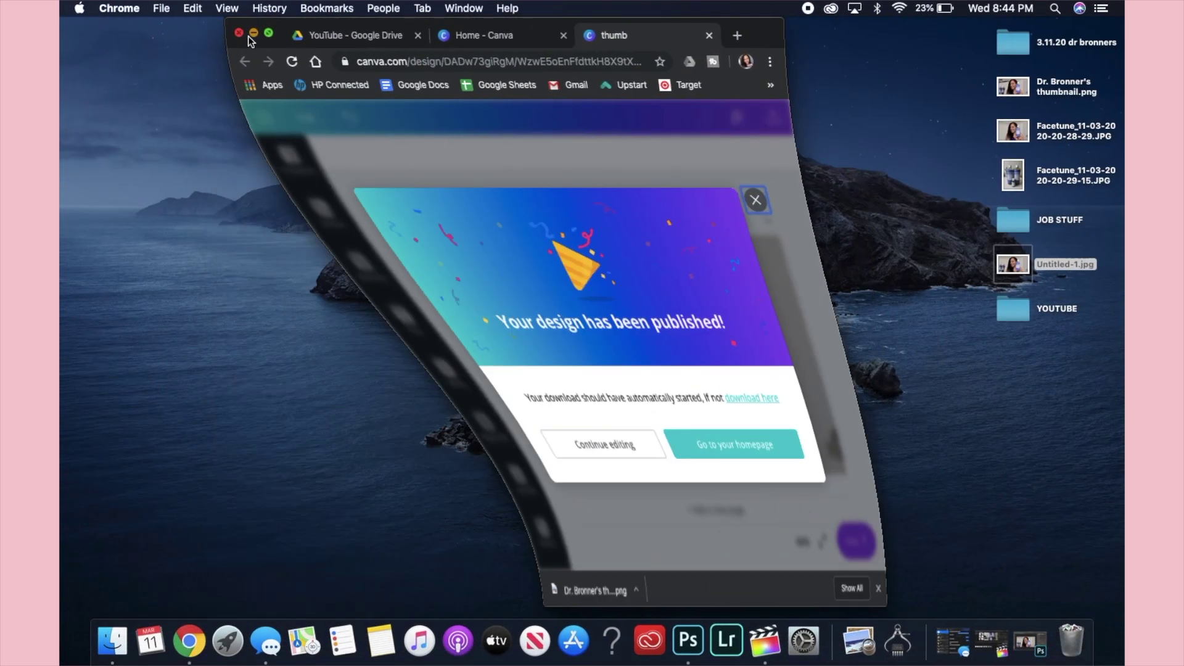
click(870, 243)
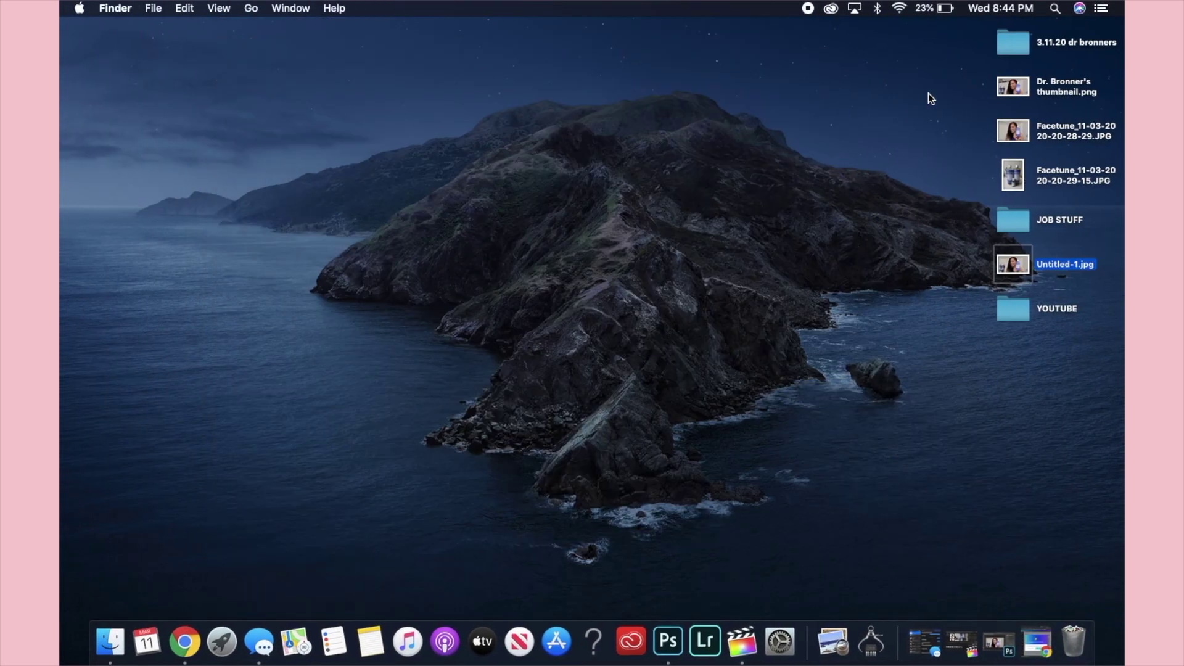
double_click(1014, 87)
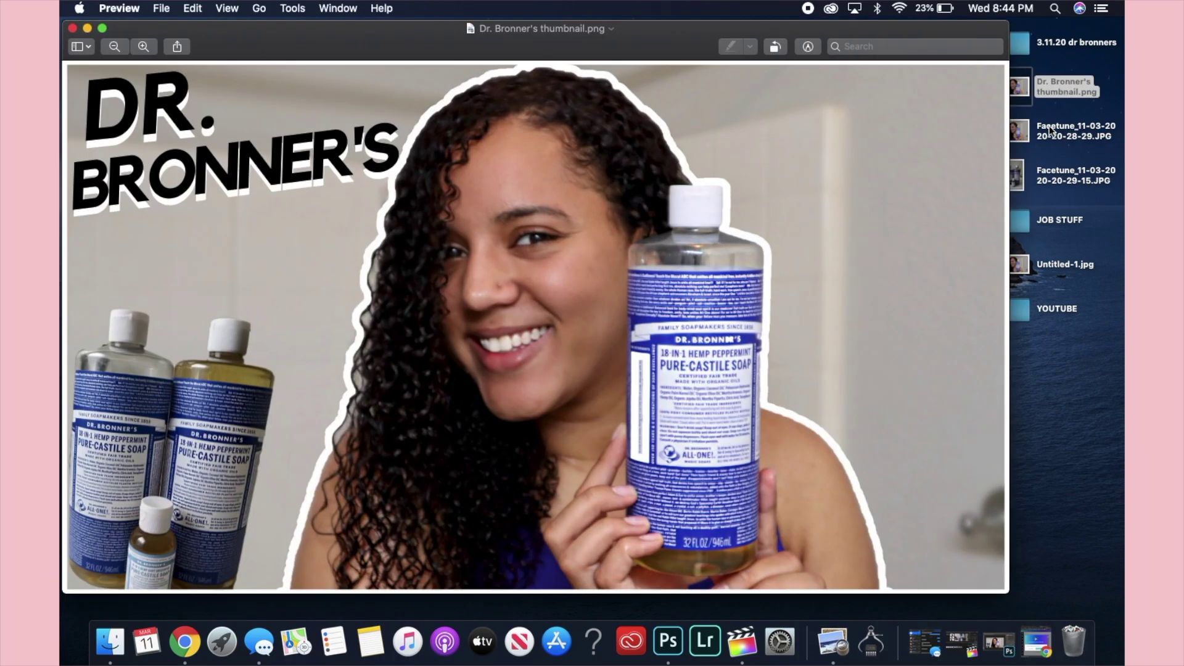
double_click(1020, 132)
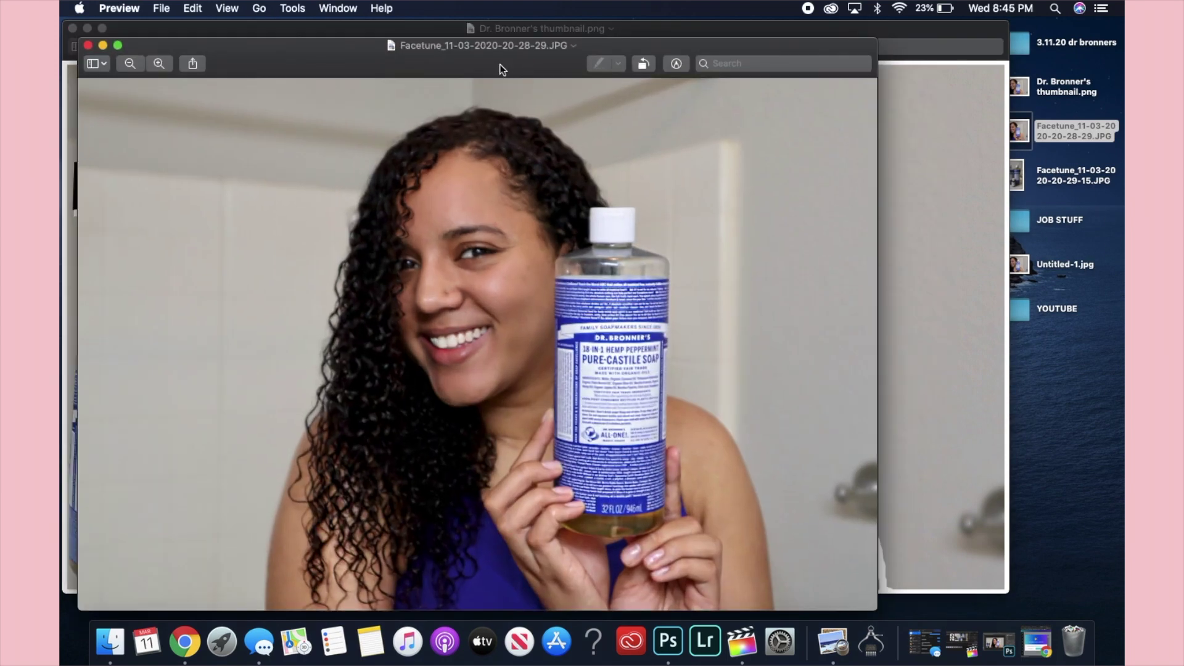
double_click(1017, 264)
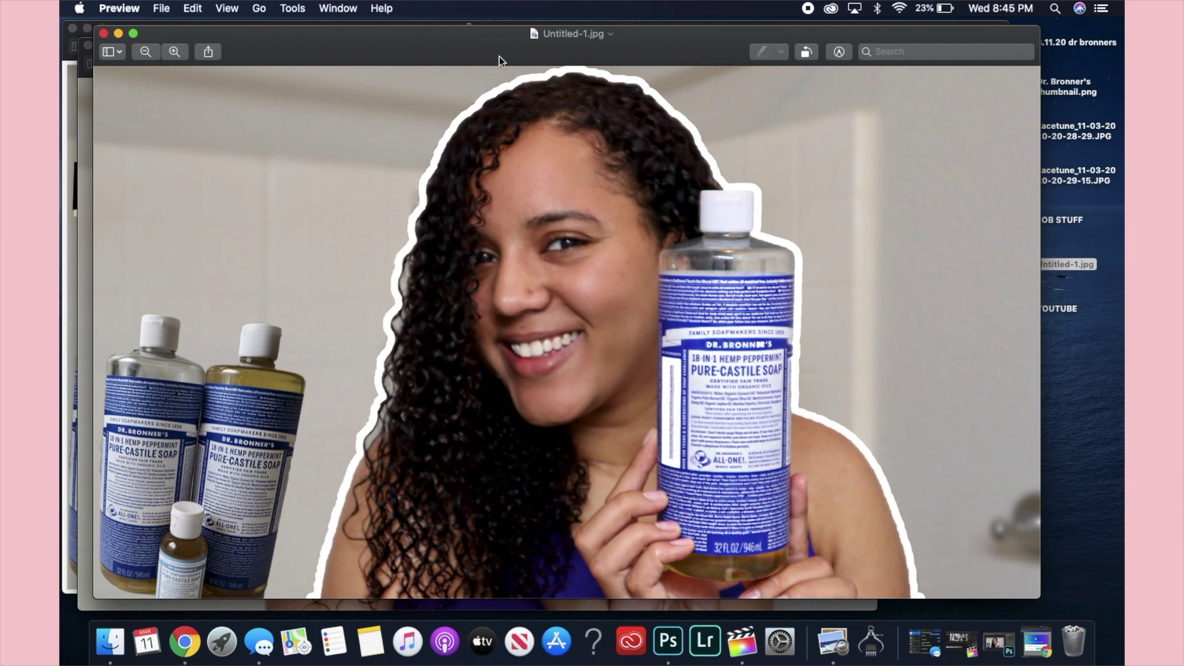
Compare the original photo, Untitled-1.jpg and the finished thumbnail, minimizing the first two and moving the final image toward the desktop's center
drag(484, 52, 522, 99)
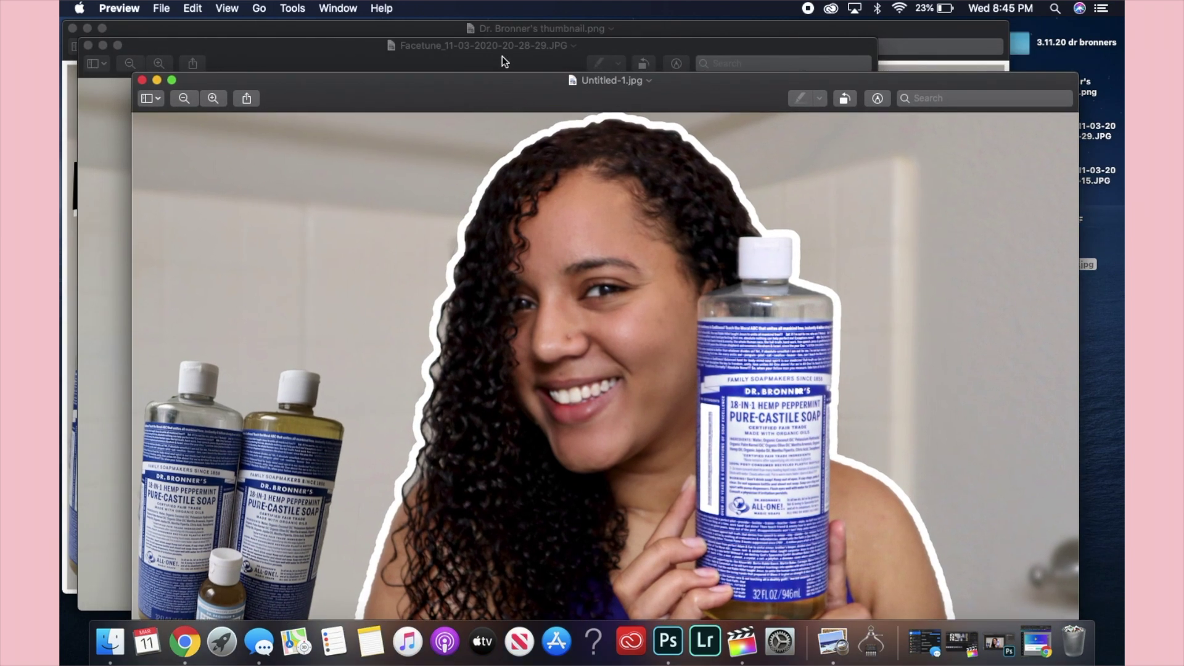
click(502, 57)
drag(506, 57, 654, 59)
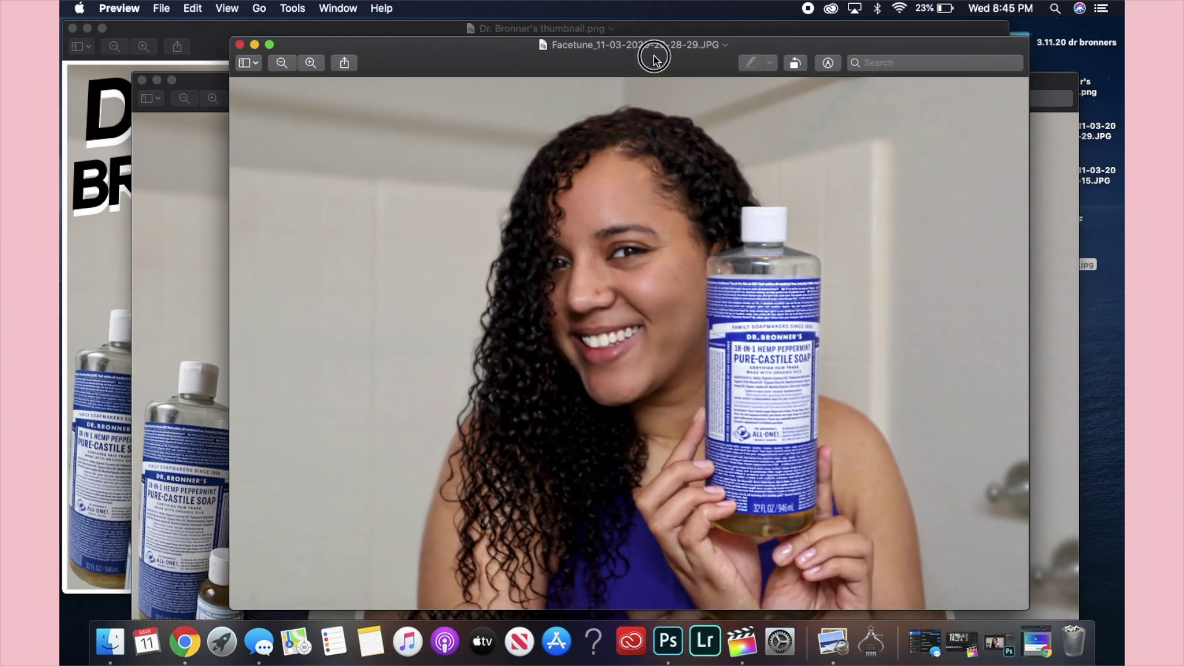
click(254, 44)
drag(346, 92, 345, 55)
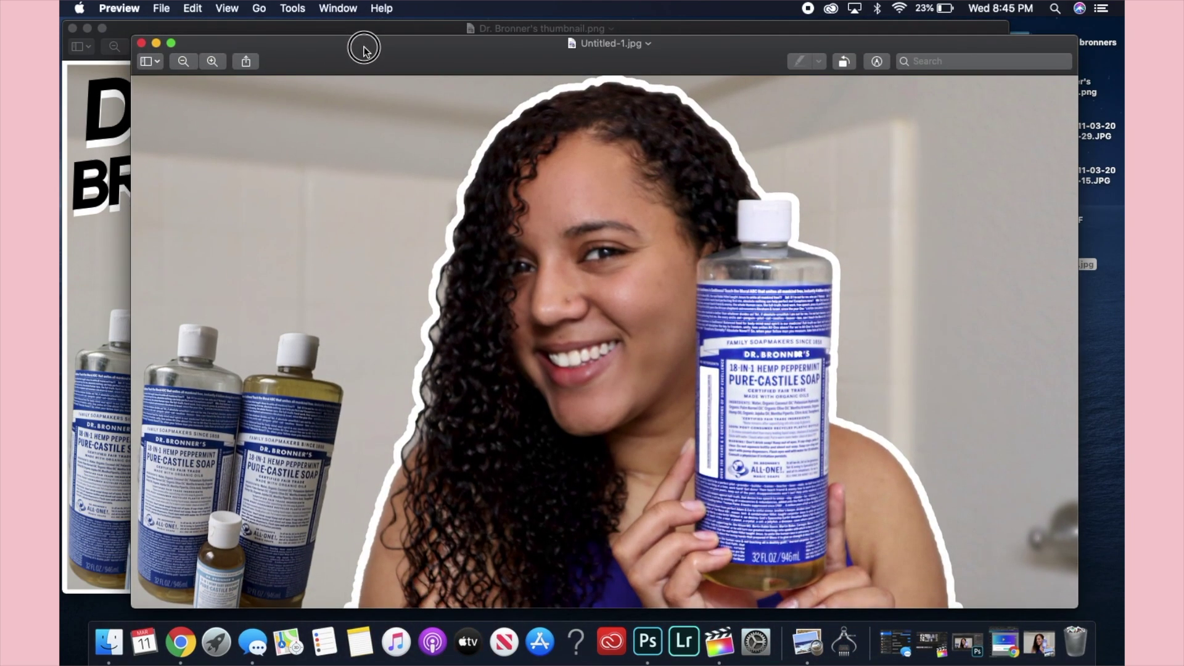
click(155, 44)
drag(286, 53, 329, 53)
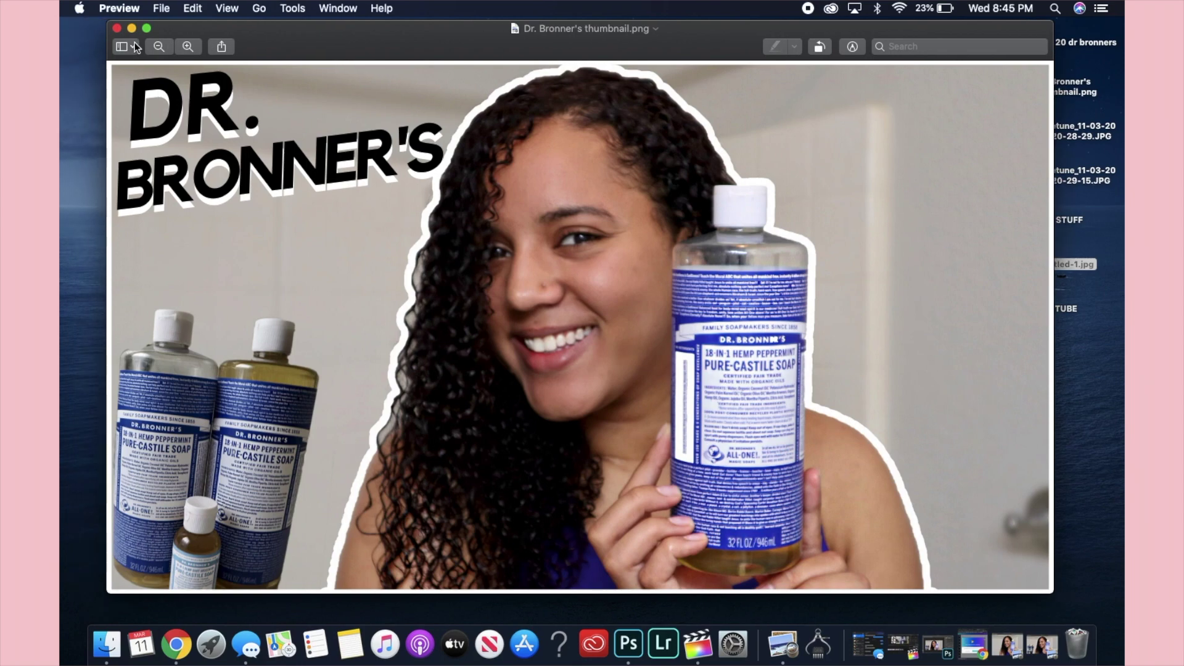